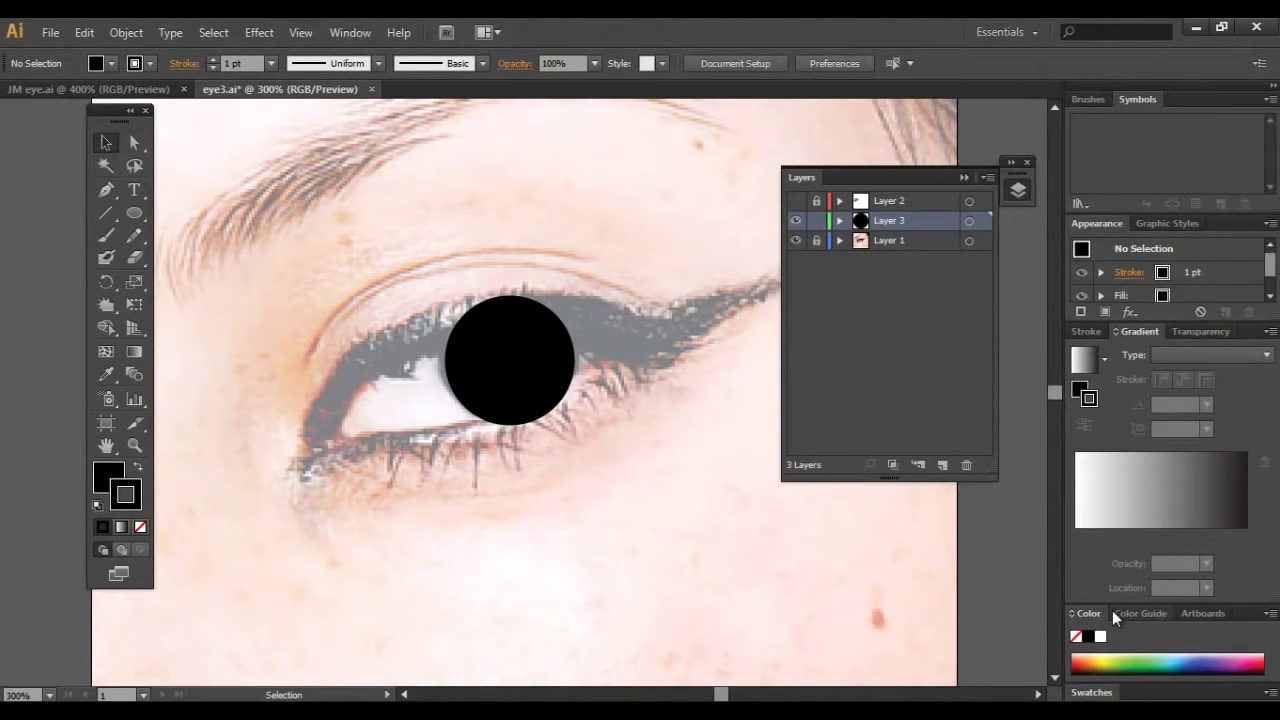
Open the Sky gradient library from the swatch libraries
left_click(1092, 695)
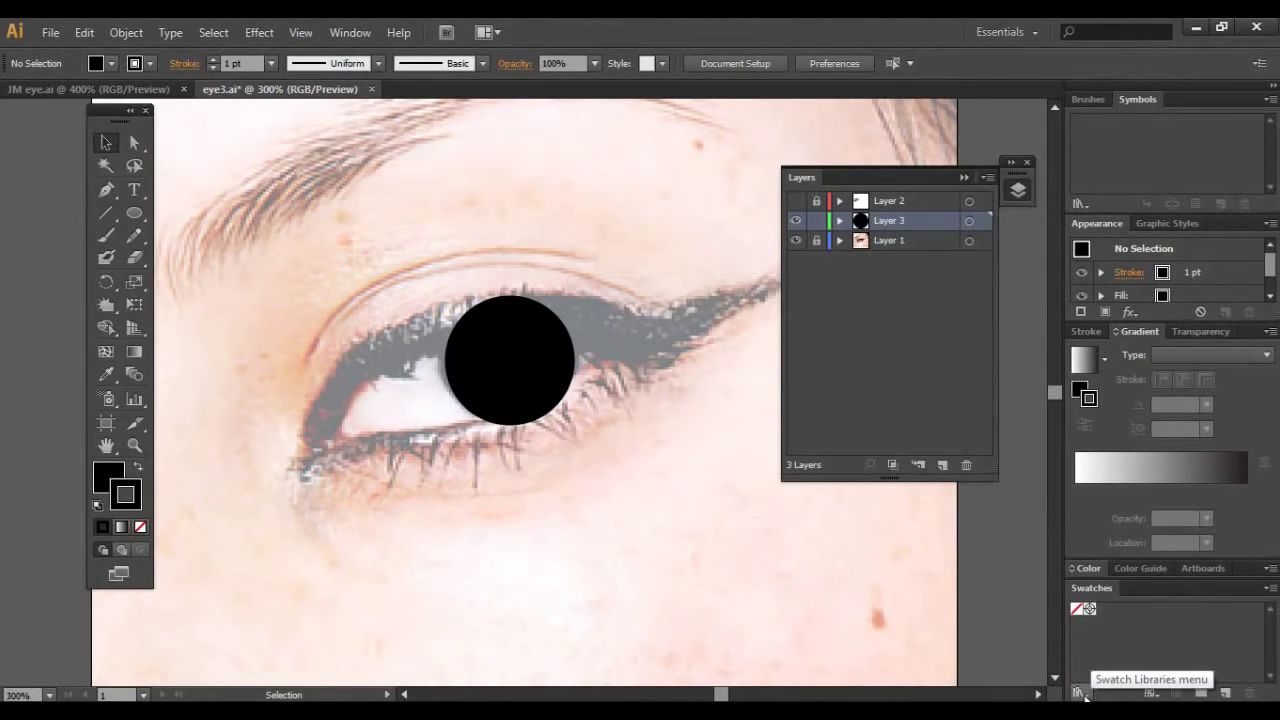
left_click(1080, 694)
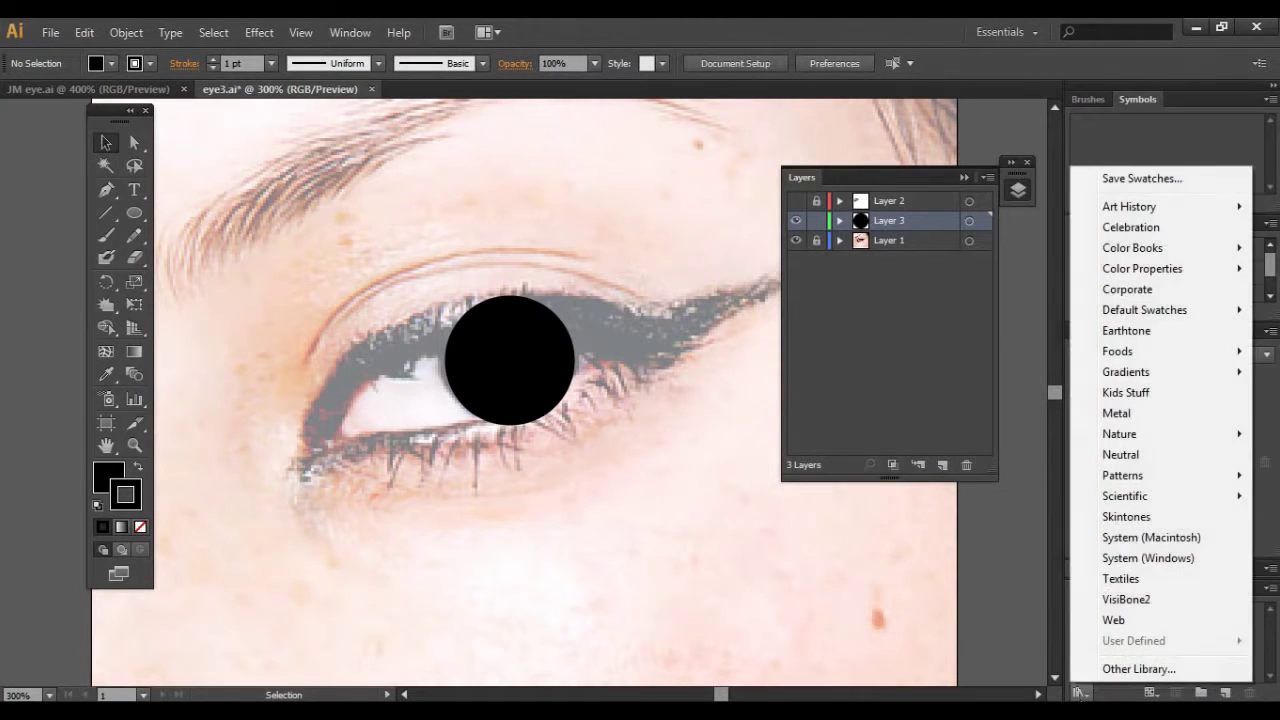
mouse_move(1121, 379)
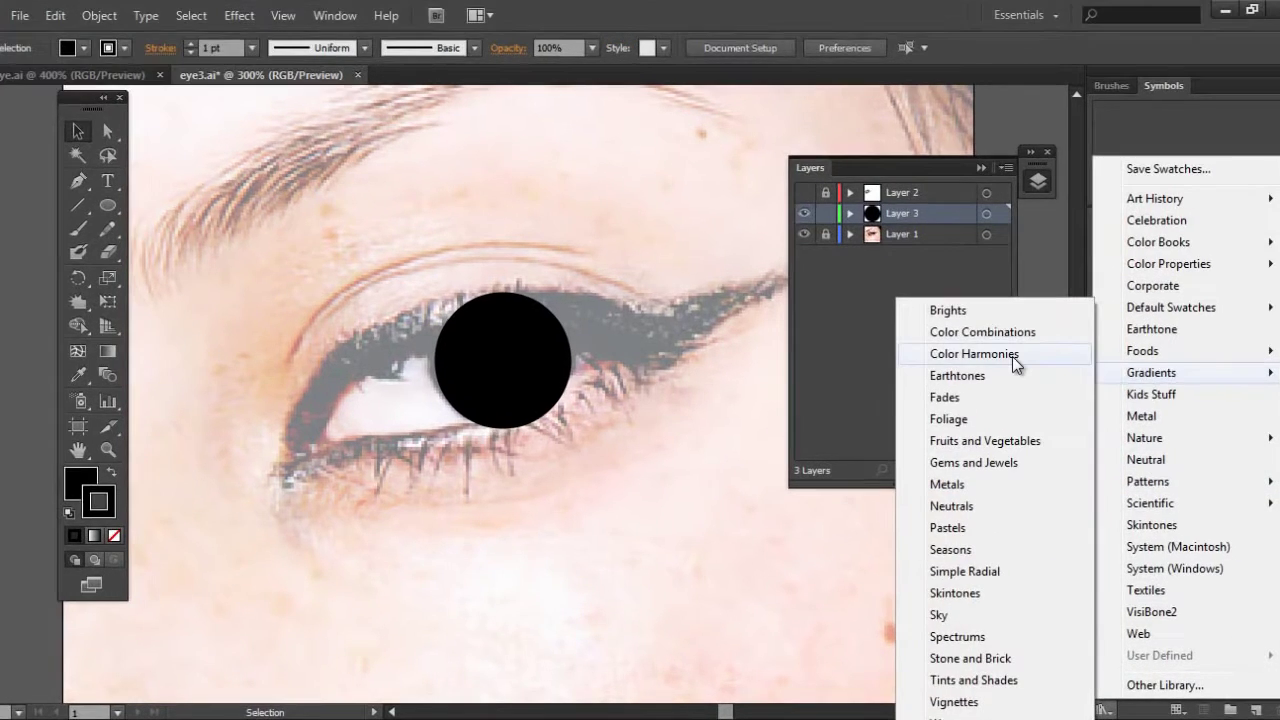
left_click(961, 617)
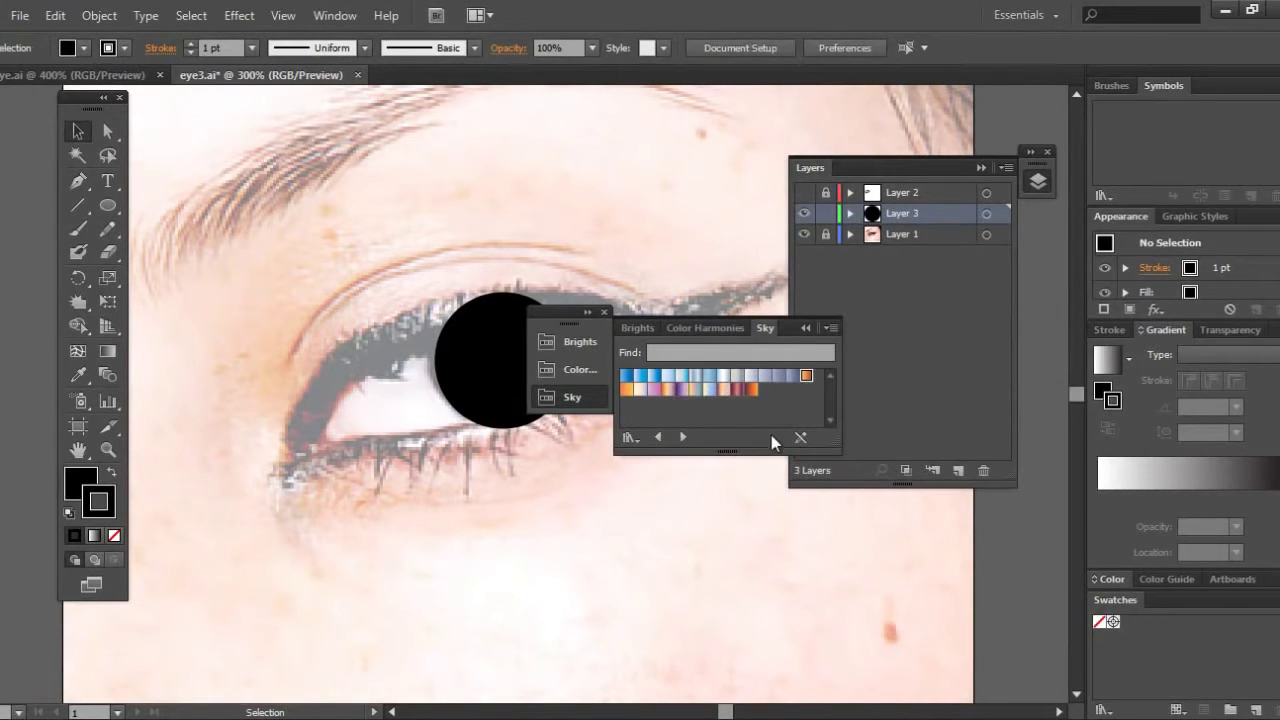
Compare the Brights, Color Harmonies and Sky gradients, and add the orange Sky gradient to the document's swatches
left_click(718, 327)
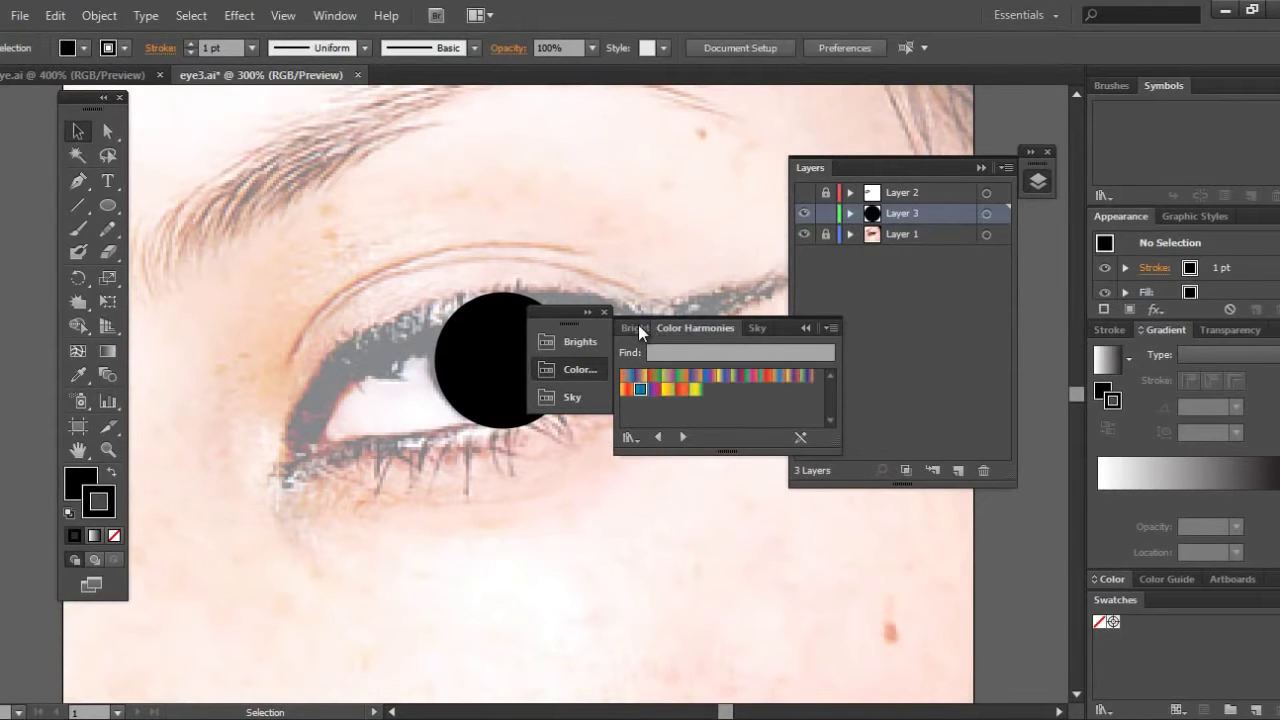
left_click(637, 327)
left_click(672, 330)
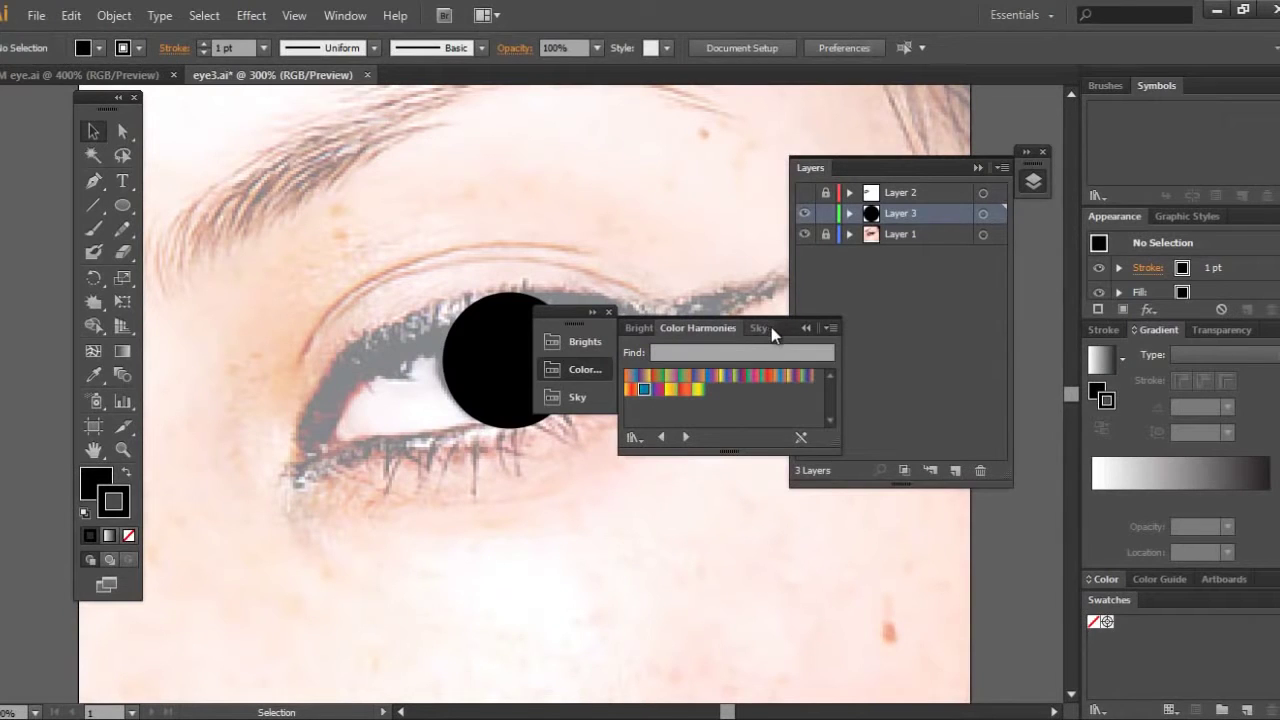
left_click(766, 327)
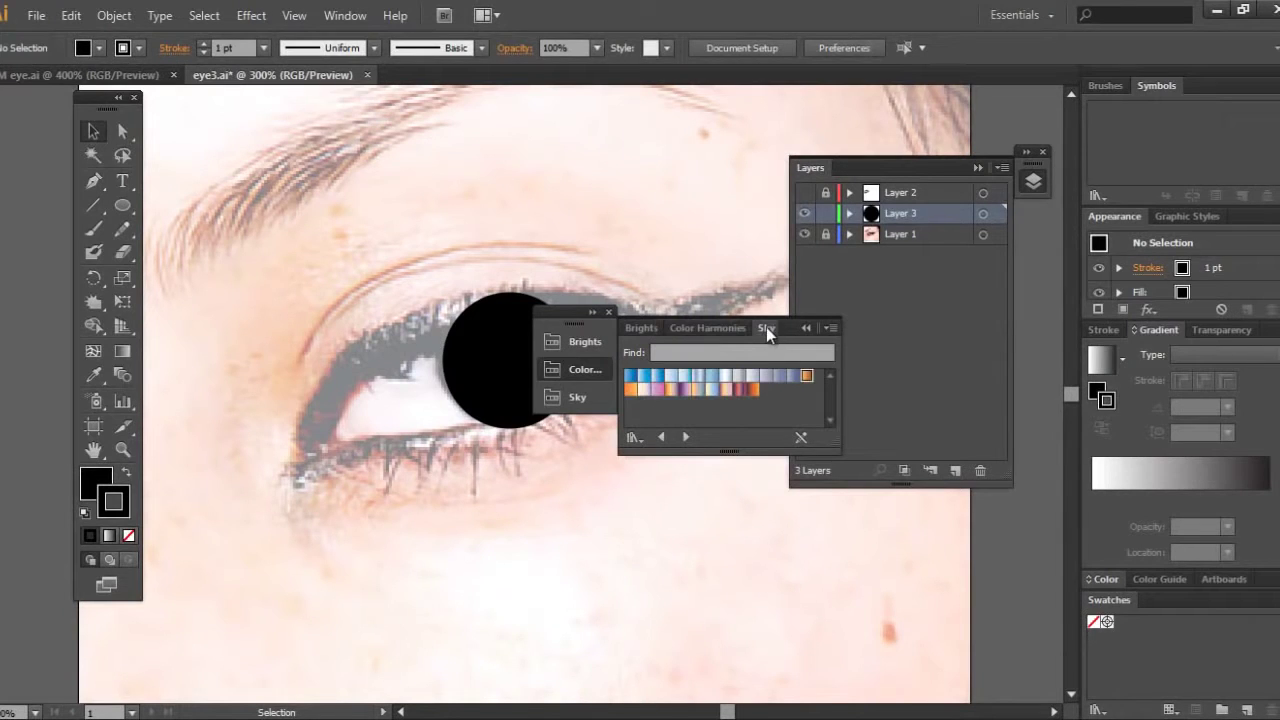
left_click(806, 378)
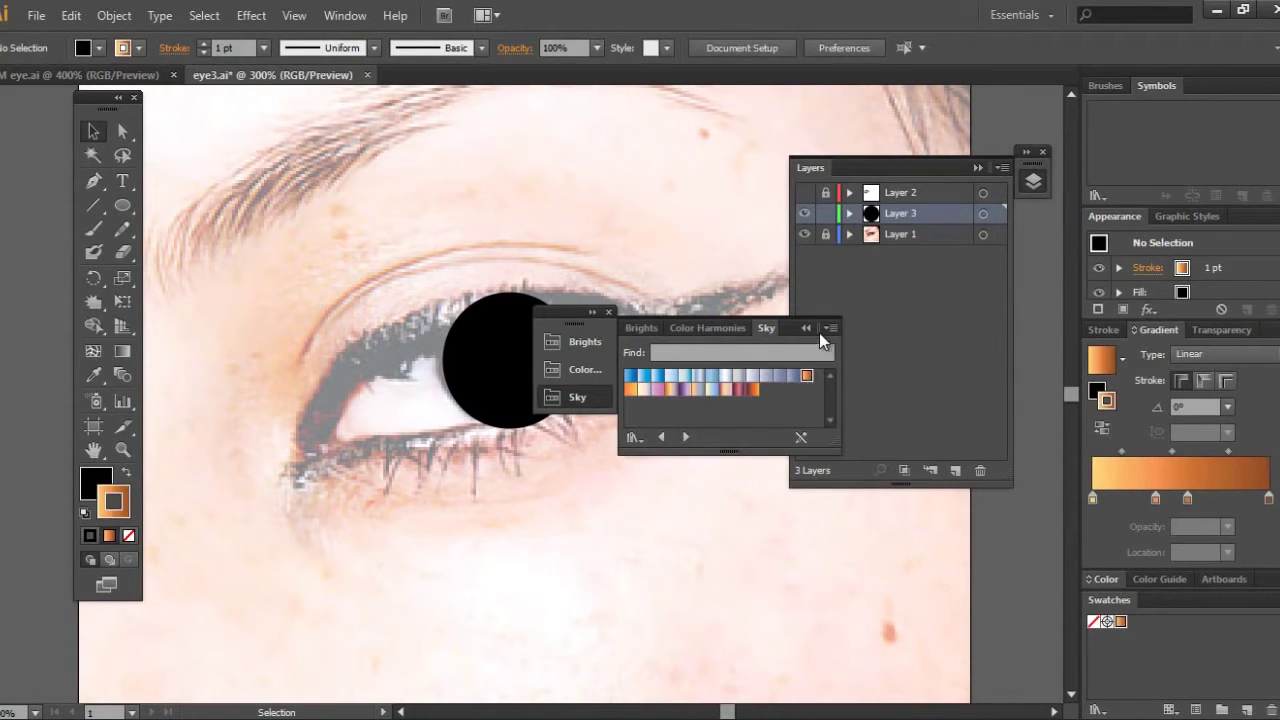
left_click(806, 328)
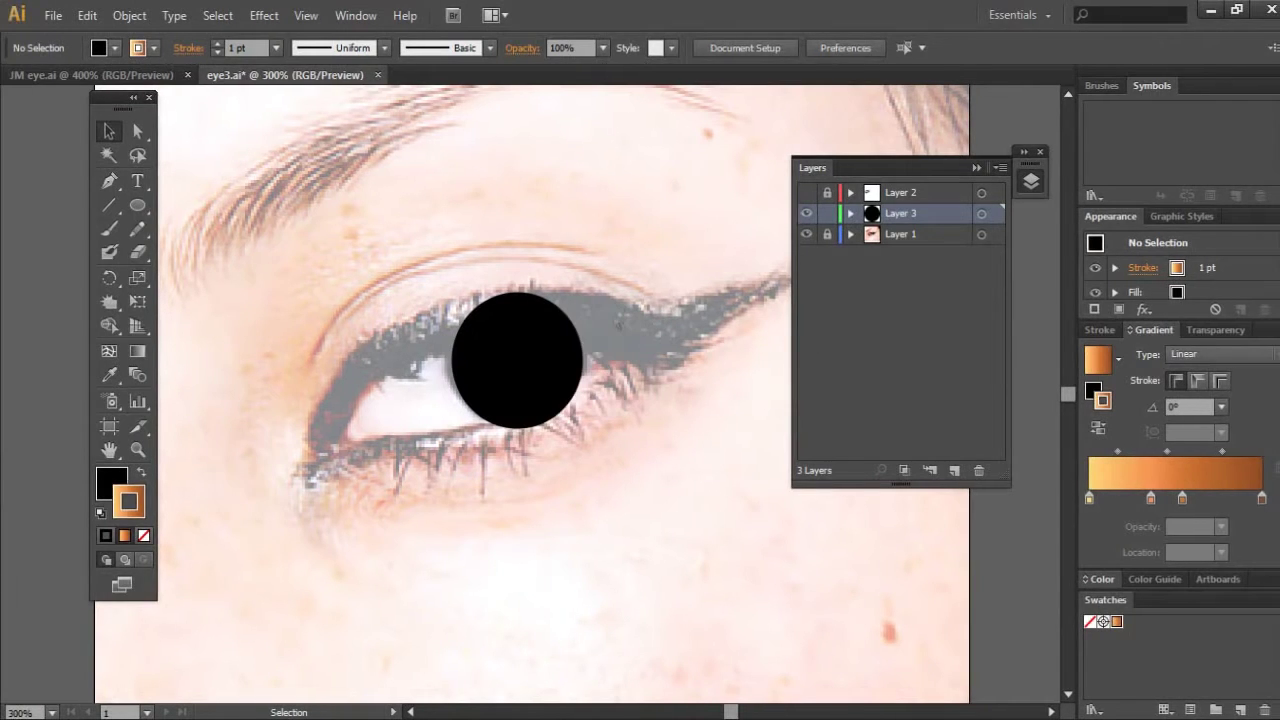
Fill the black iris circle with the orange gradient and set the gradient type to Radial
left_click(520, 397)
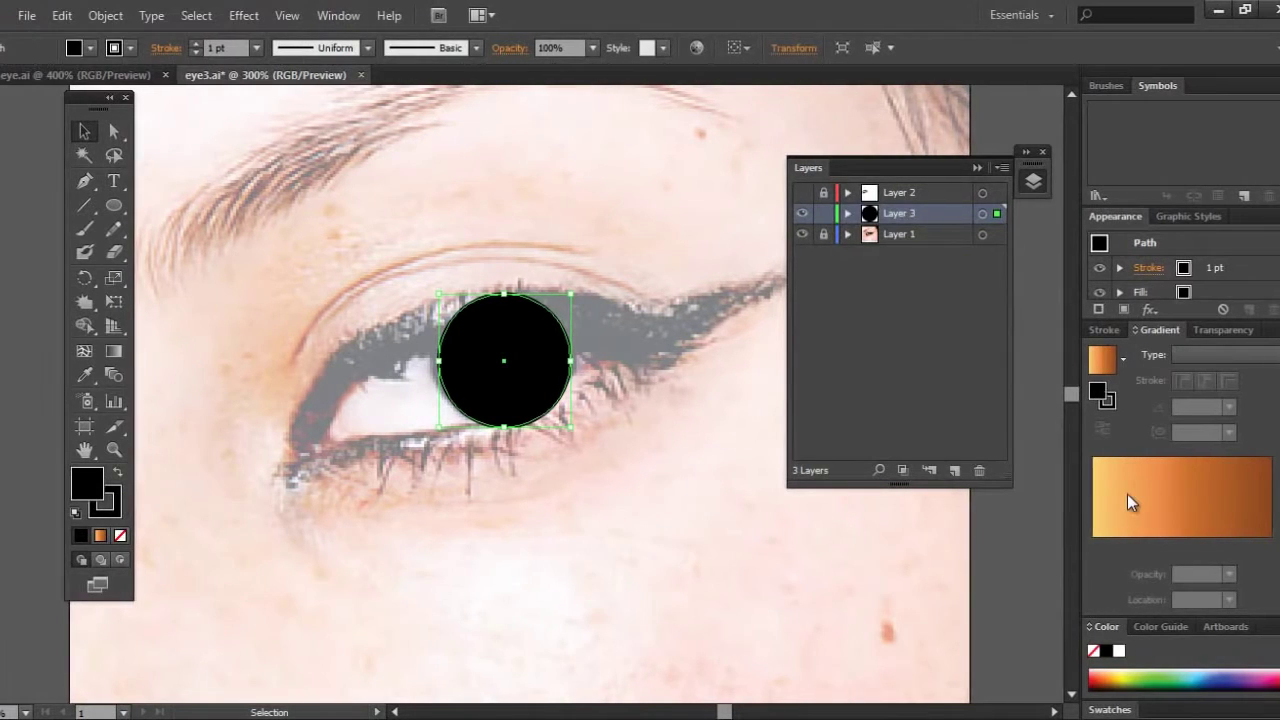
left_click(1125, 493)
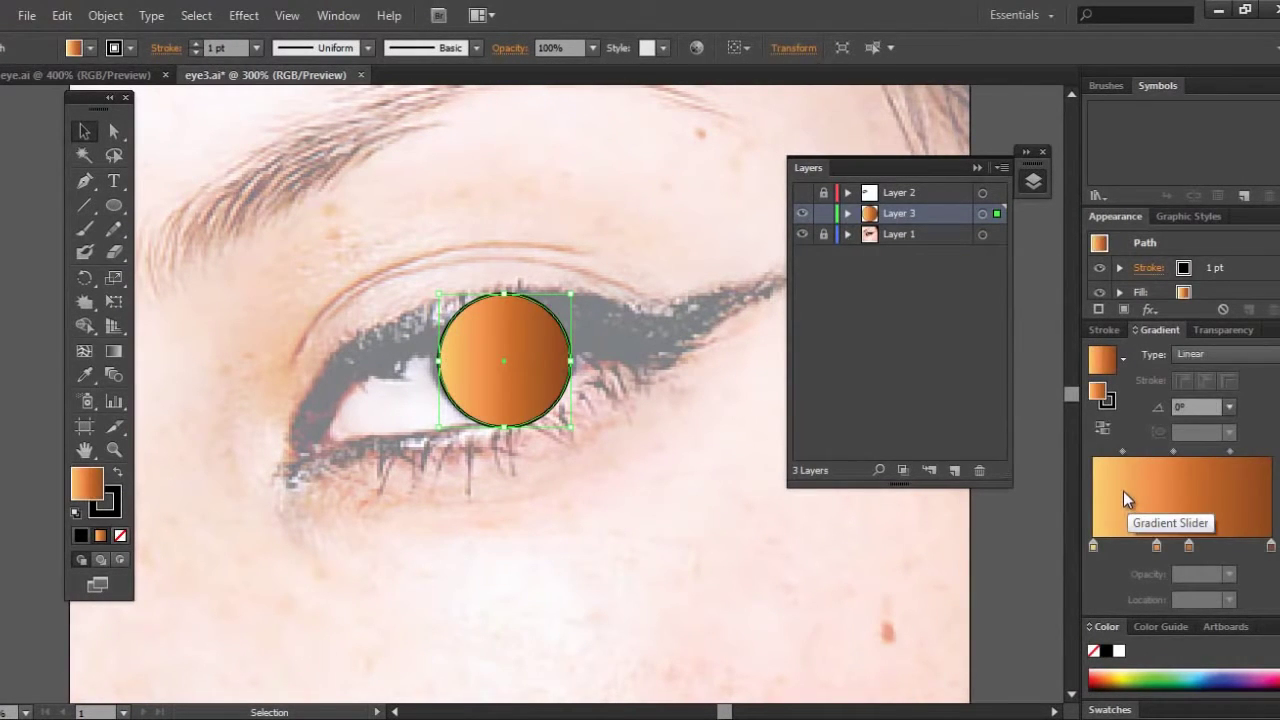
left_click(1210, 354)
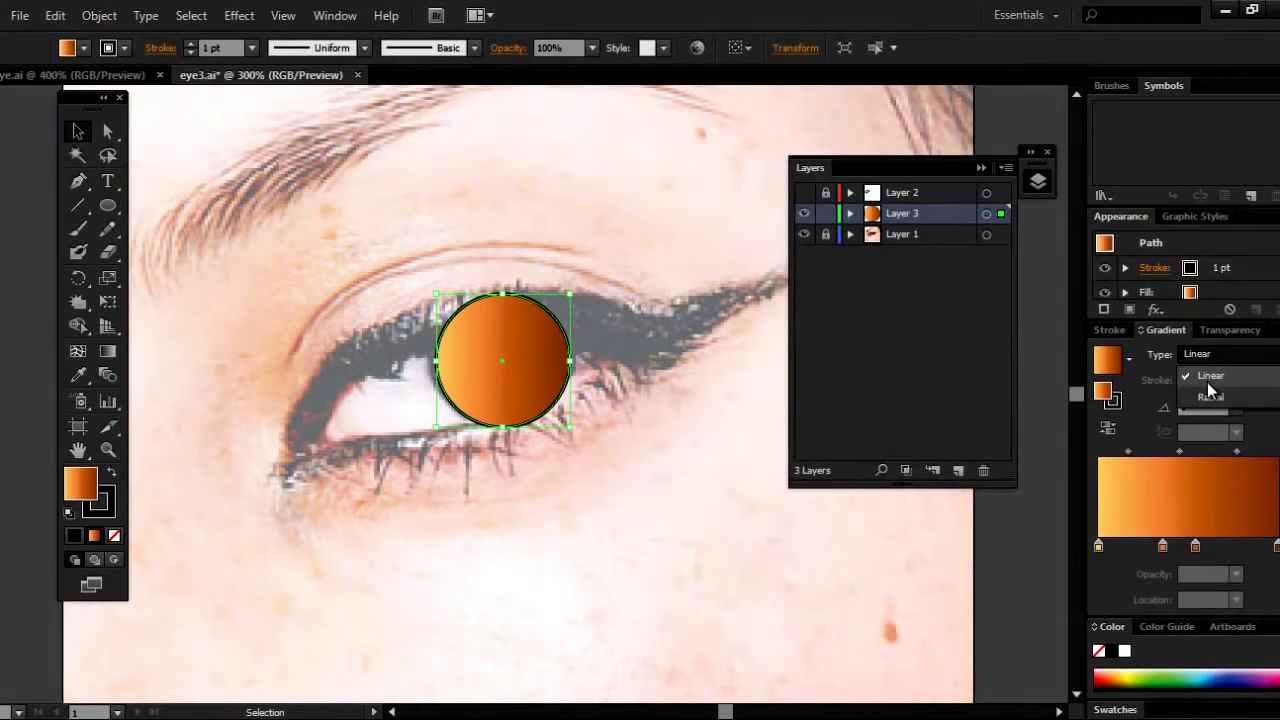
left_click(1210, 398)
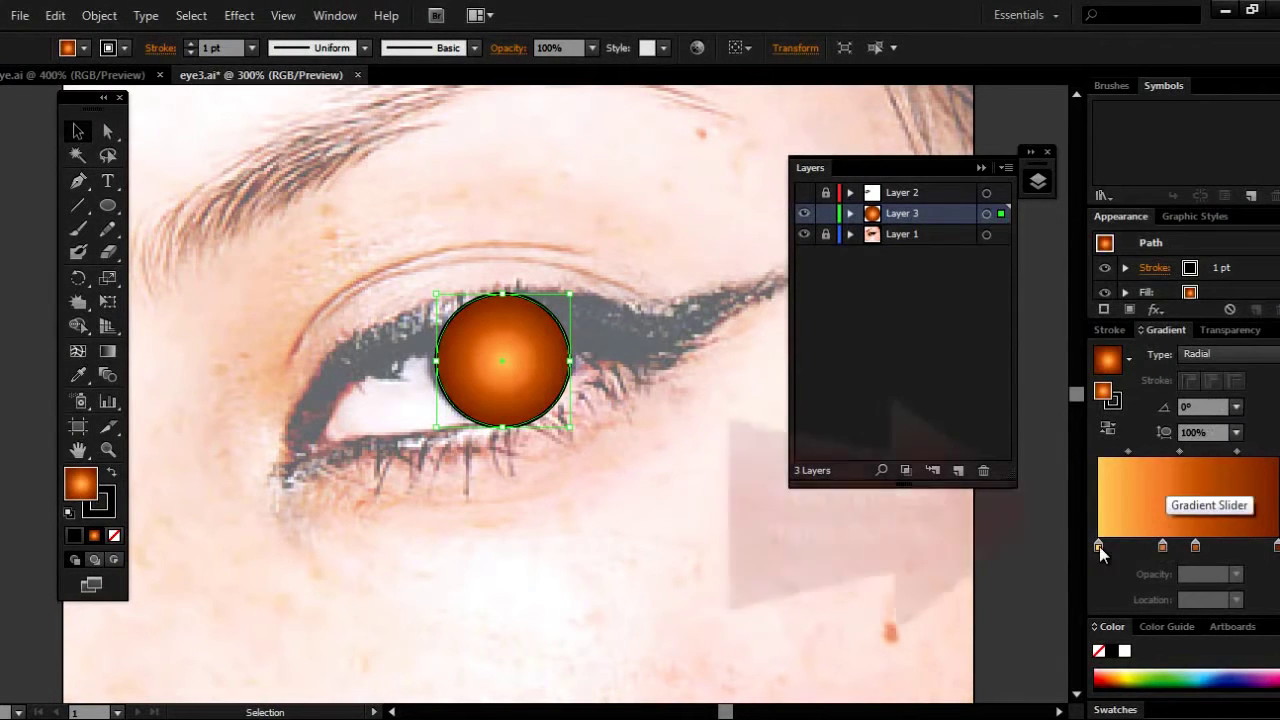
Repeat the light yellow color near the middle of the iris gradient and move the dark orange stop to location 73.29%
left_click_drag(1099, 546, 1164, 548)
left_click_drag(1197, 547, 1229, 551)
left_click(690, 500)
Draw a small circle on the skin beside the eye's inner corner, filled with black (000000) and without a stroke
left_click(110, 208)
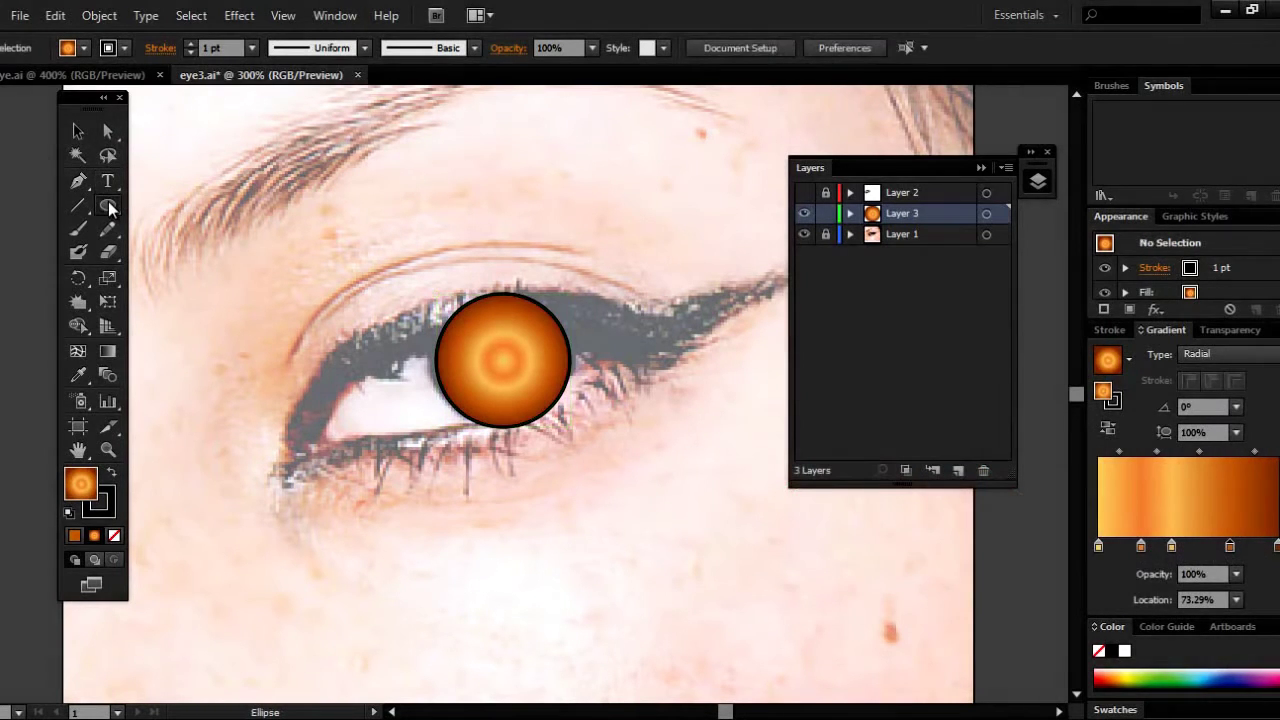
left_click_drag(108, 203, 164, 252)
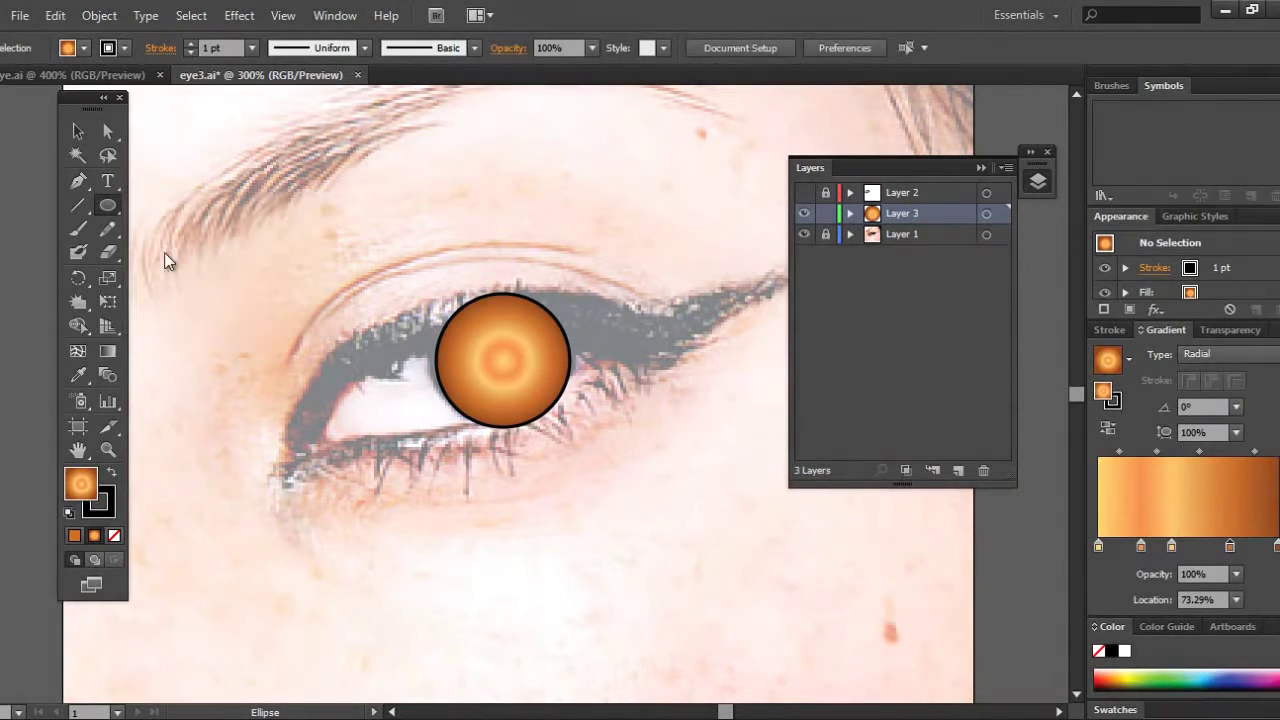
double_click(77, 495)
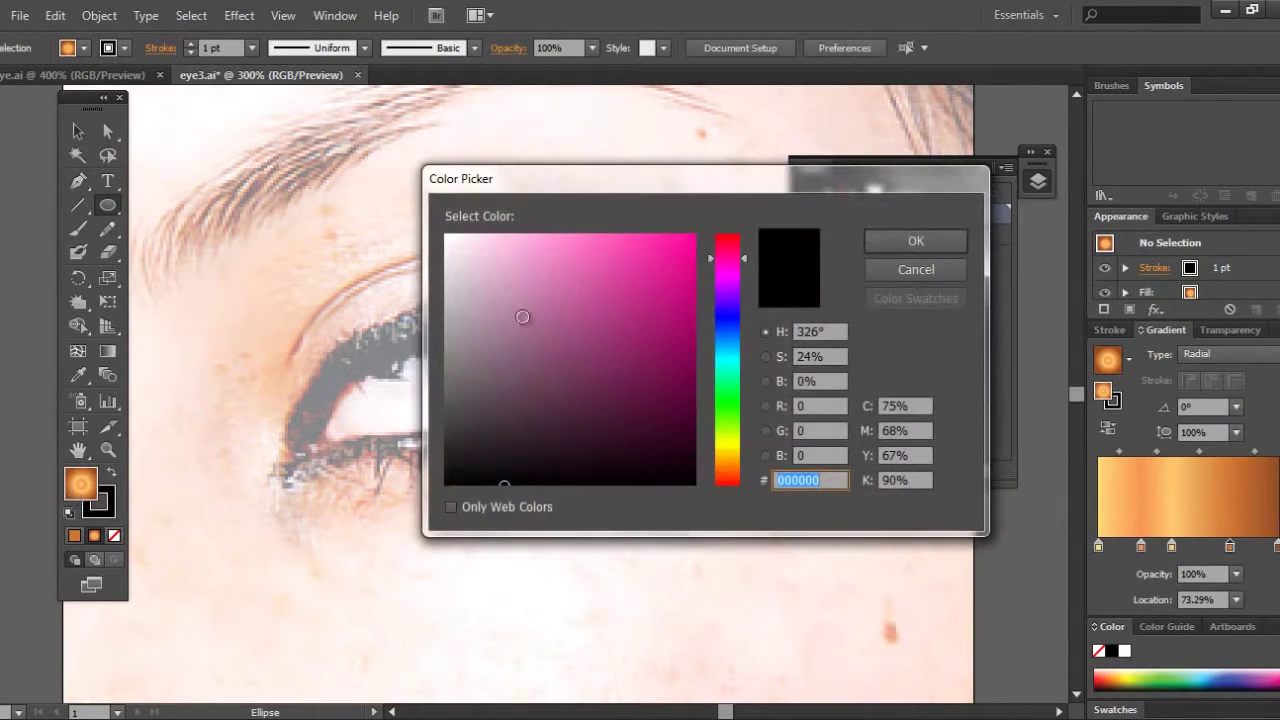
left_click_drag(453, 477, 445, 486)
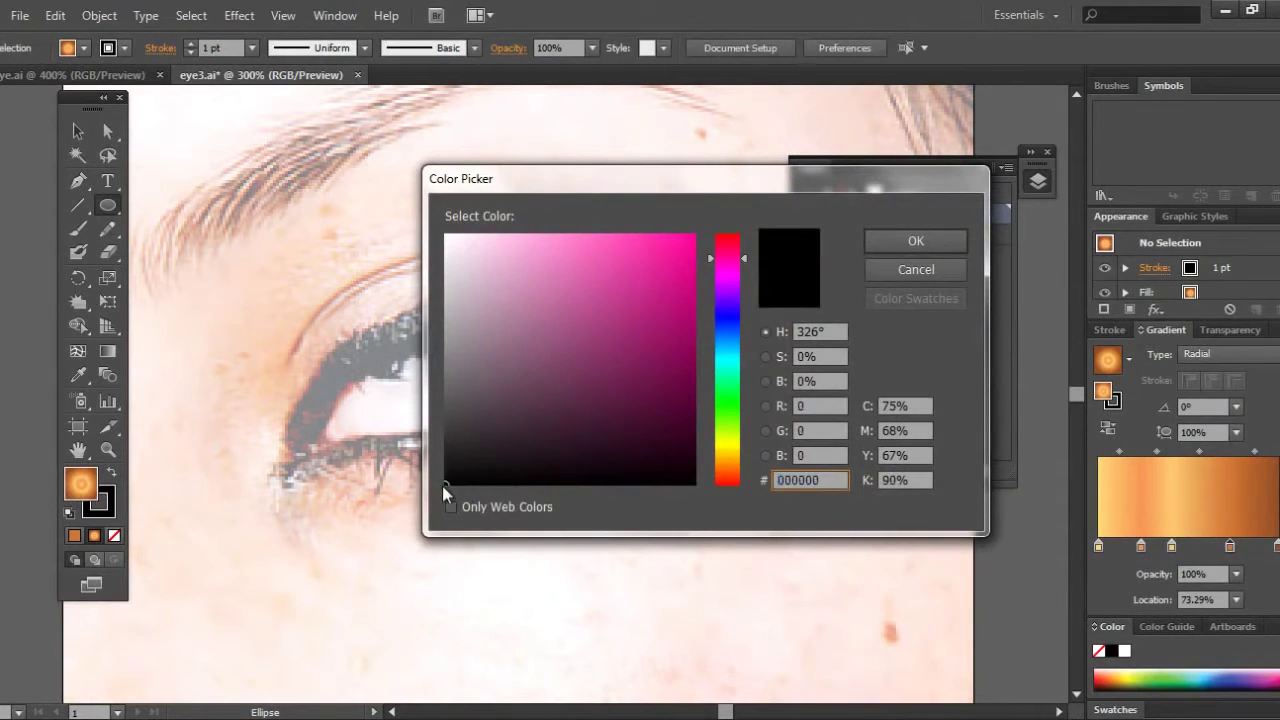
left_click(916, 241)
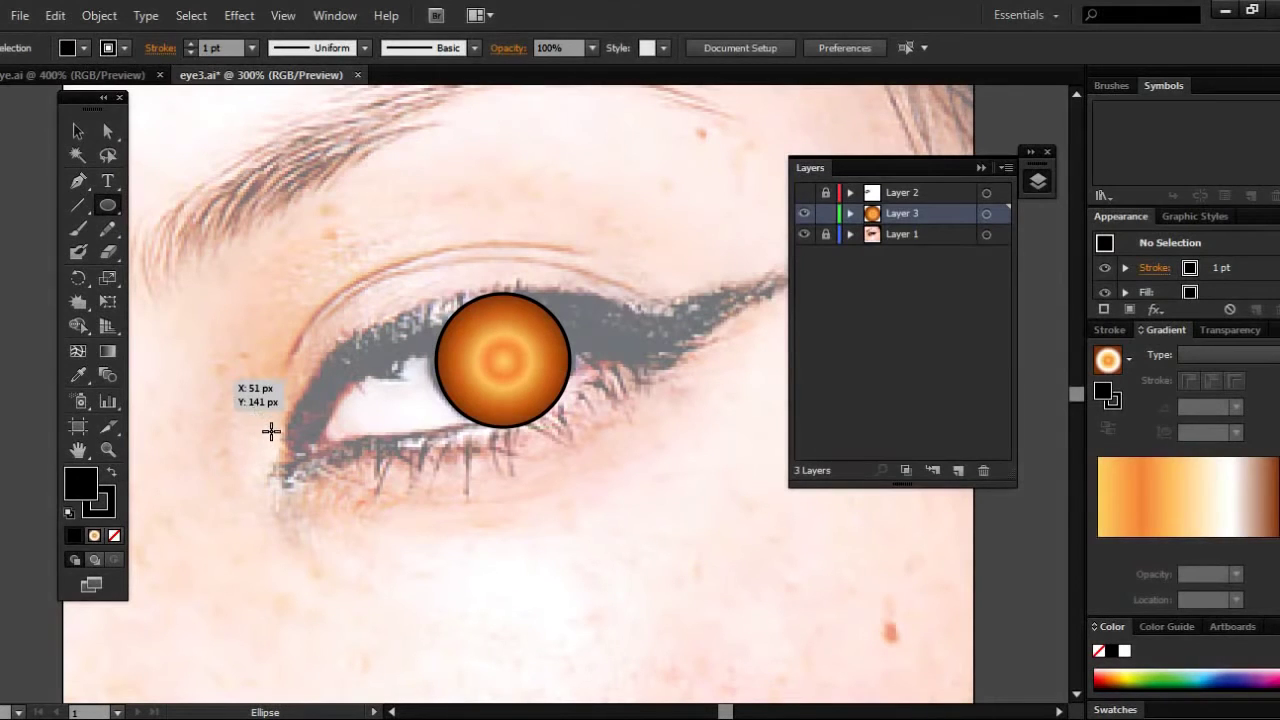
left_click_drag(189, 345, 247, 403)
left_click(114, 536)
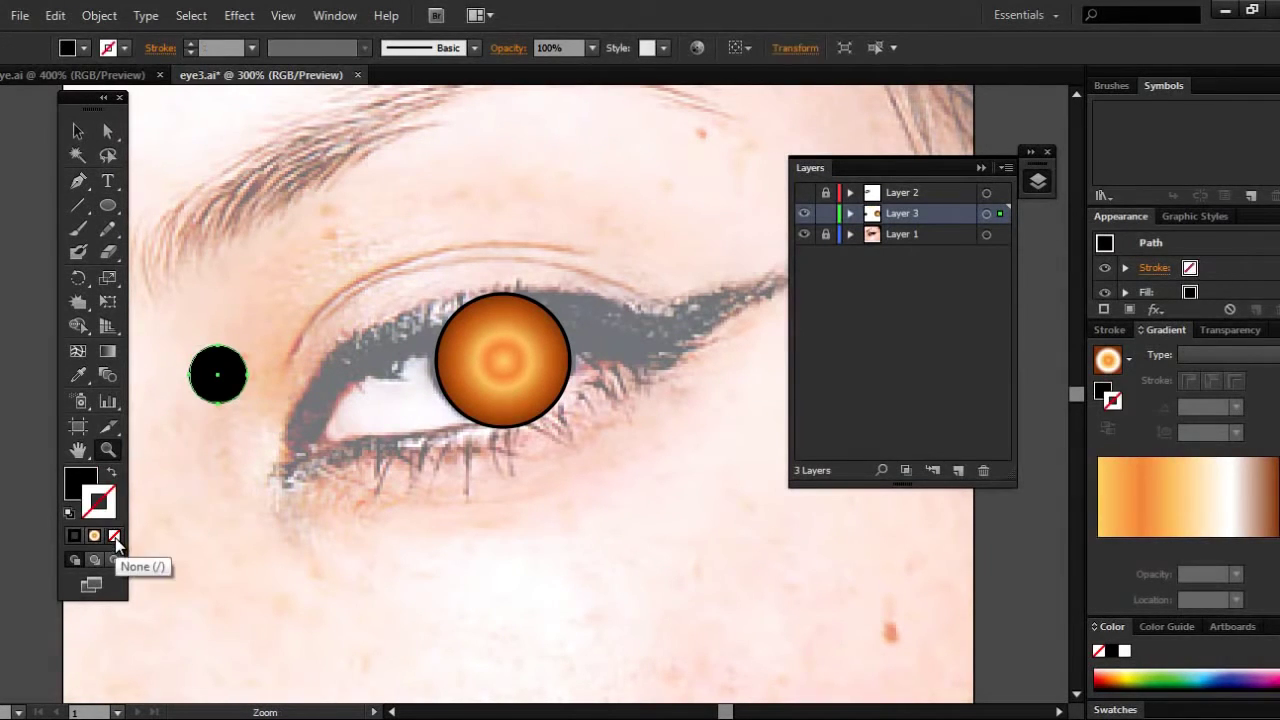
Lock the orange iris path inside Layer 3 and make the small black circle's path the active one
left_click(850, 213)
left_click(826, 254)
left_click(906, 240)
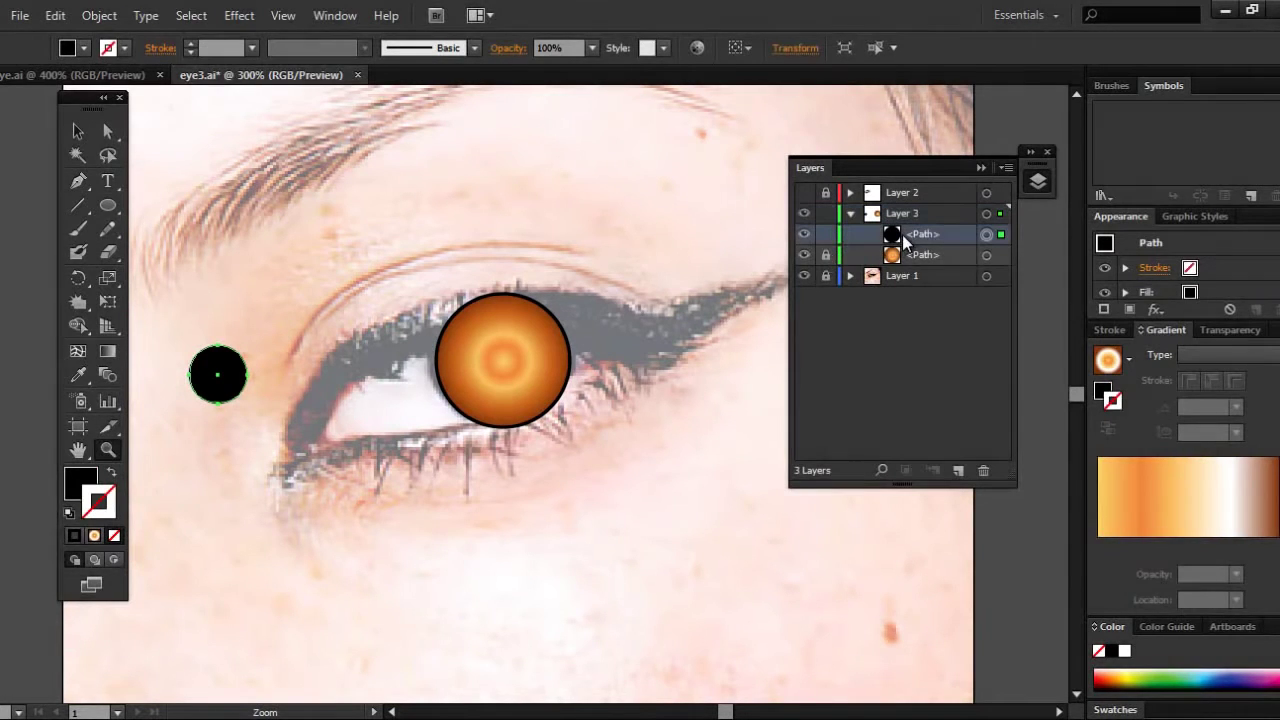
Accept the Crystallize tool options with a 100 px wide and high brush, 50% intensity, complexity 2 and detail 2
left_click(87, 297)
double_click(87, 300)
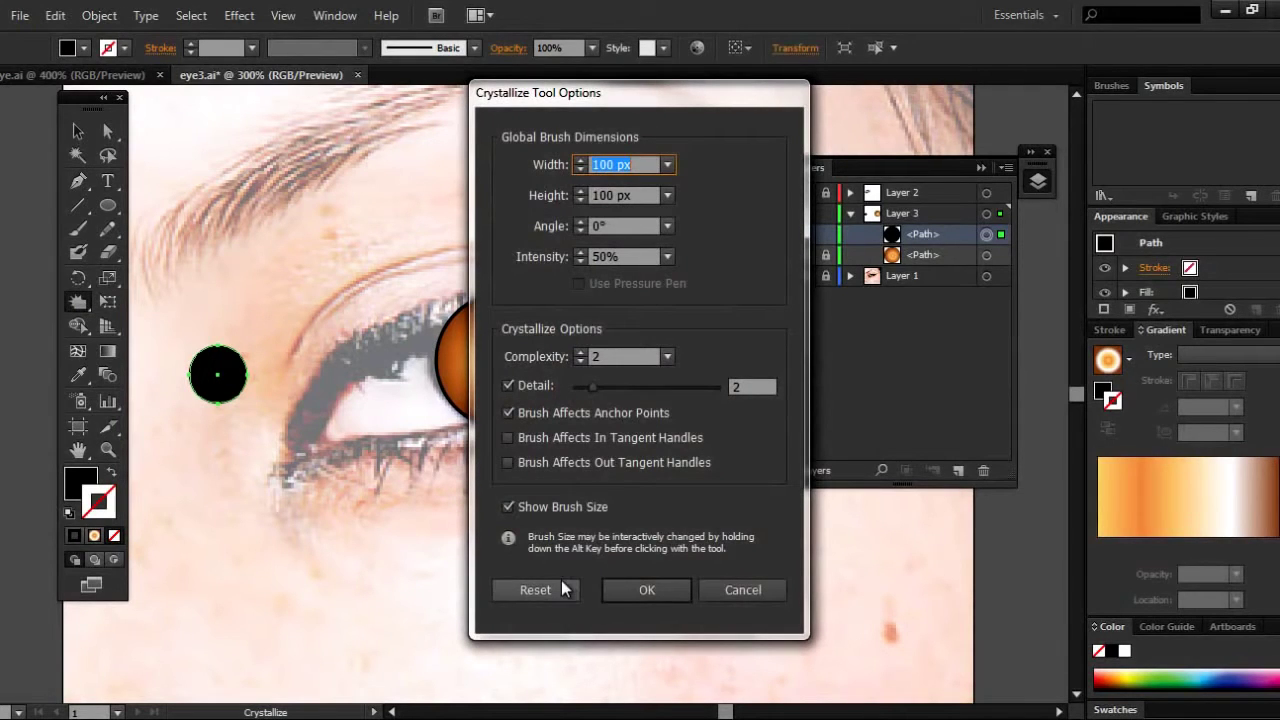
left_click(614, 588)
Move the small black circle closer to the iris and crystallize it from its center into a spiky pupil, undoing any excess
left_click(78, 135)
left_click_drag(238, 366, 340, 322)
left_click(78, 302)
left_click_drag(78, 305, 149, 462)
left_click_drag(320, 331, 322, 335)
left_click(322, 334)
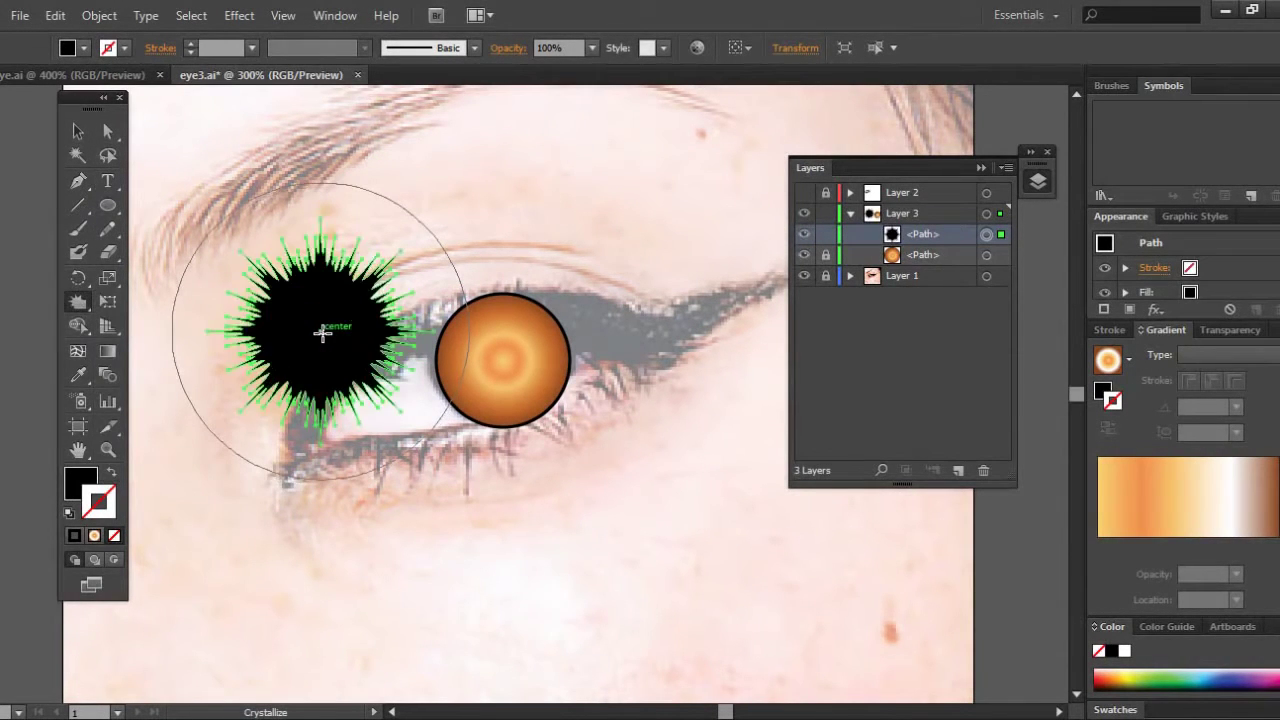
left_click(322, 334)
key("ctrl+z")
Scale the spiky black pupil down and place it in the middle of the orange iris
left_click(78, 136)
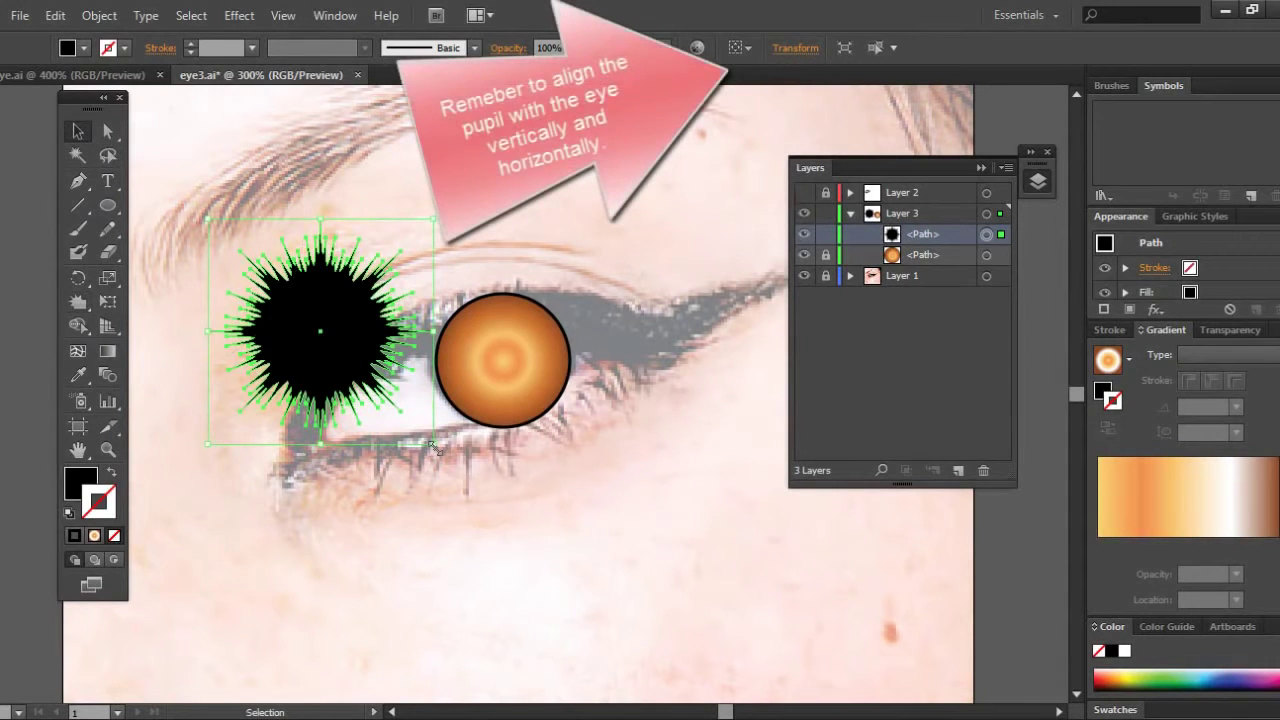
left_click_drag(432, 446, 322, 332)
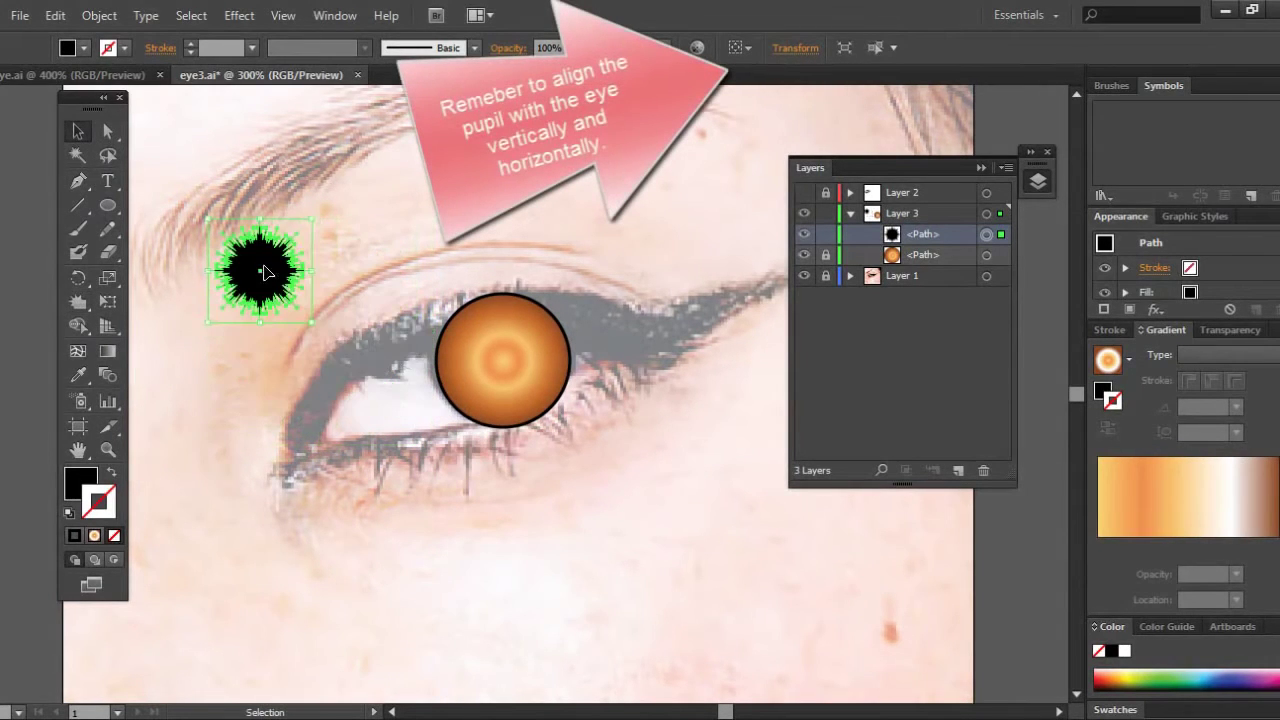
left_click_drag(266, 273, 505, 360)
left_click(682, 499)
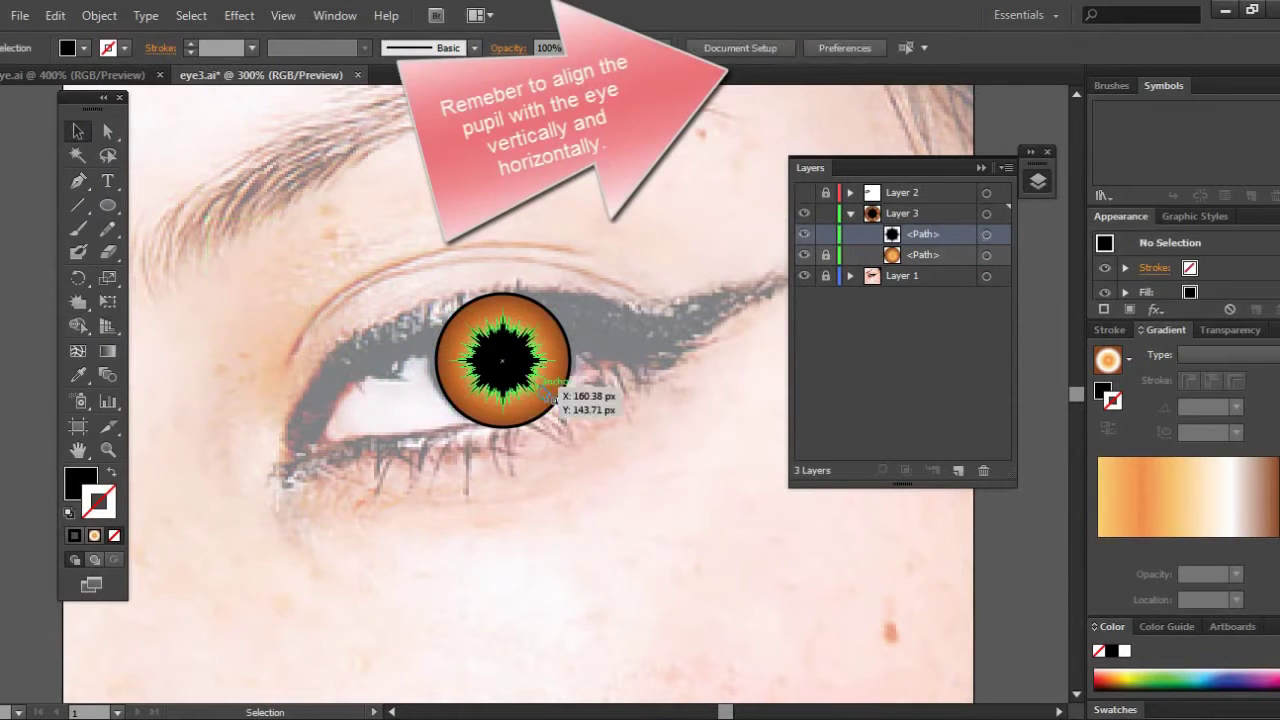
left_click(513, 366)
left_click_drag(555, 412, 553, 409)
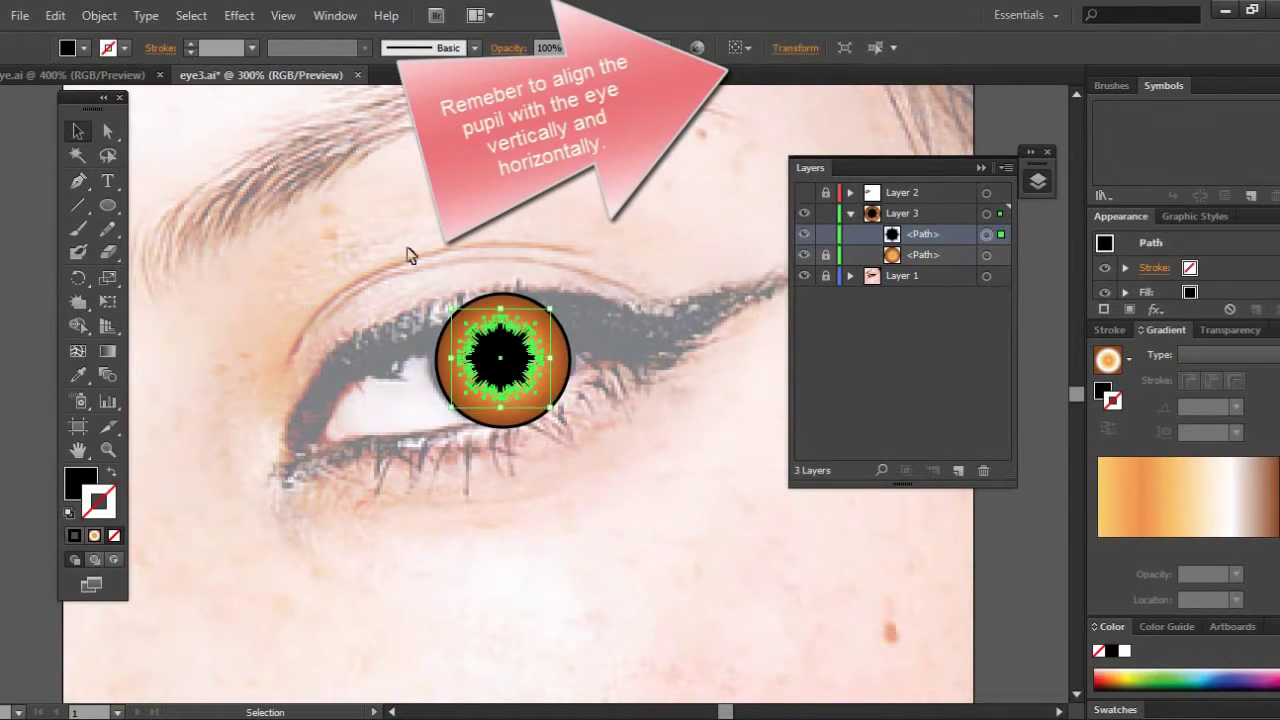
Unlock the iris path, select it with the pupil and align their centers horizontally and vertically
left_click(414, 244)
left_click_drag(420, 234, 580, 300)
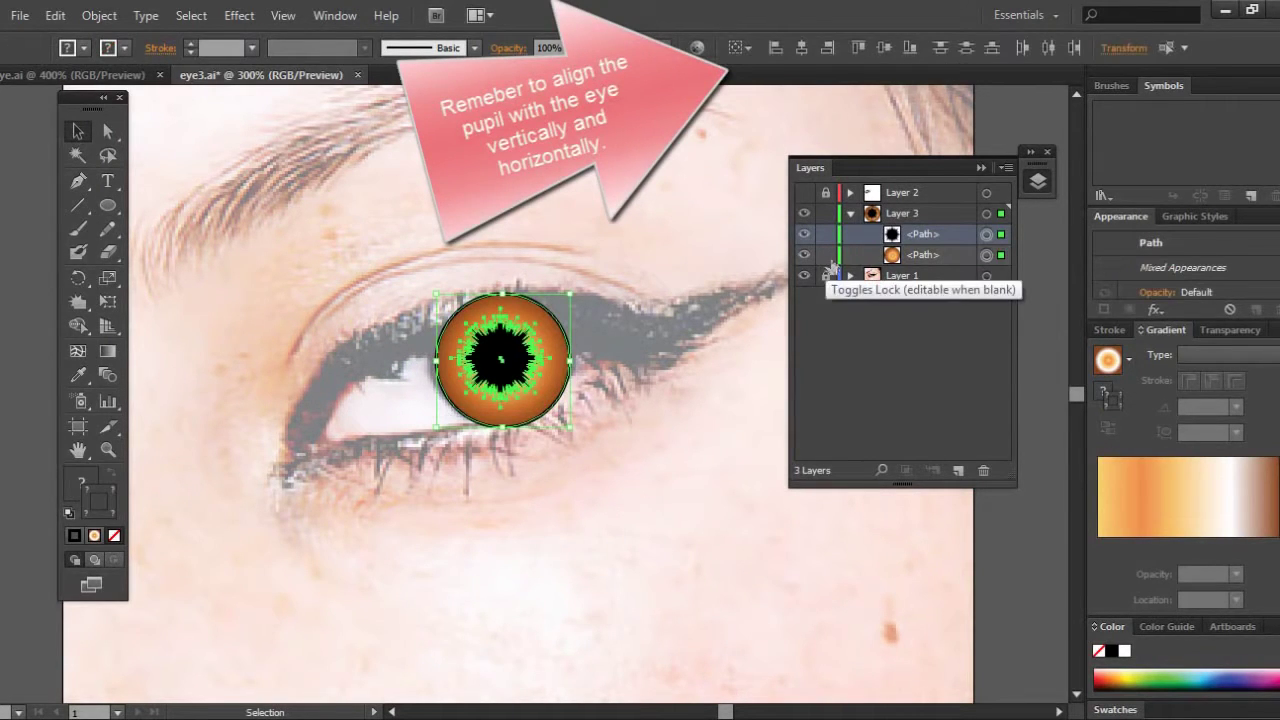
left_click(806, 49)
left_click(887, 55)
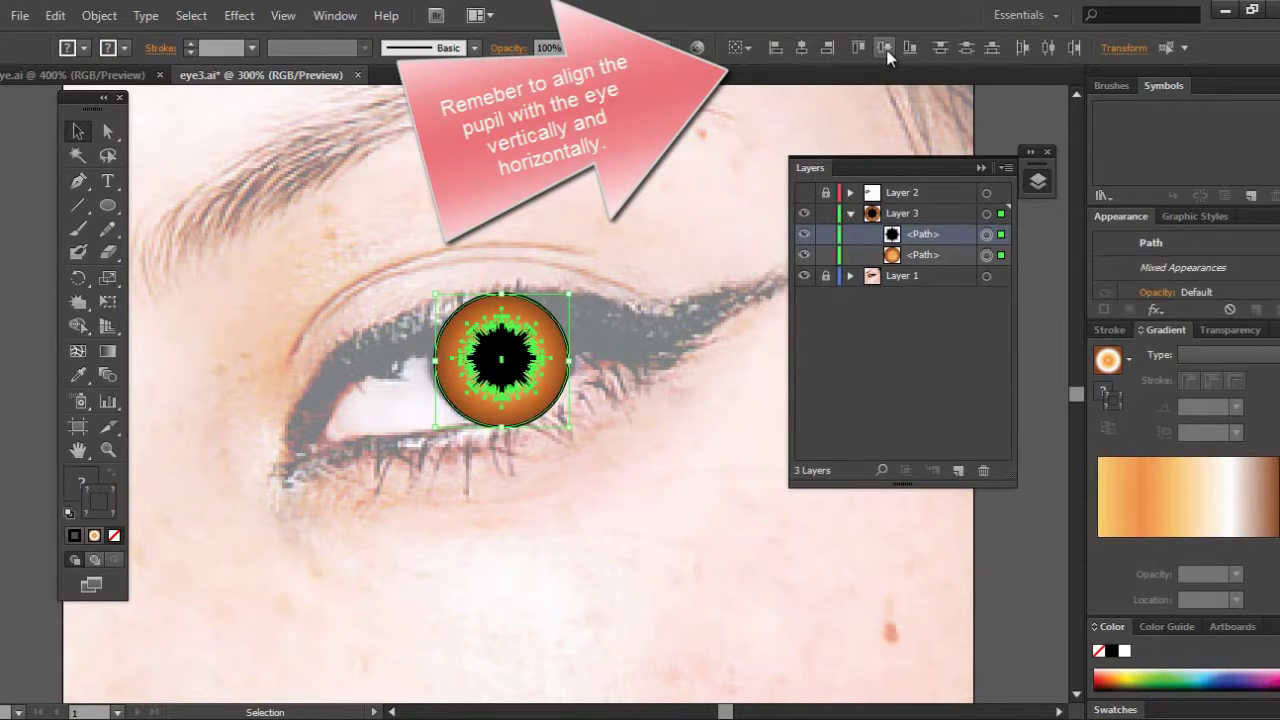
left_click(525, 232)
Draw a second small black circle below the inner eyebrow and lock the iris and pupil paths in Layer 3
left_click(107, 205)
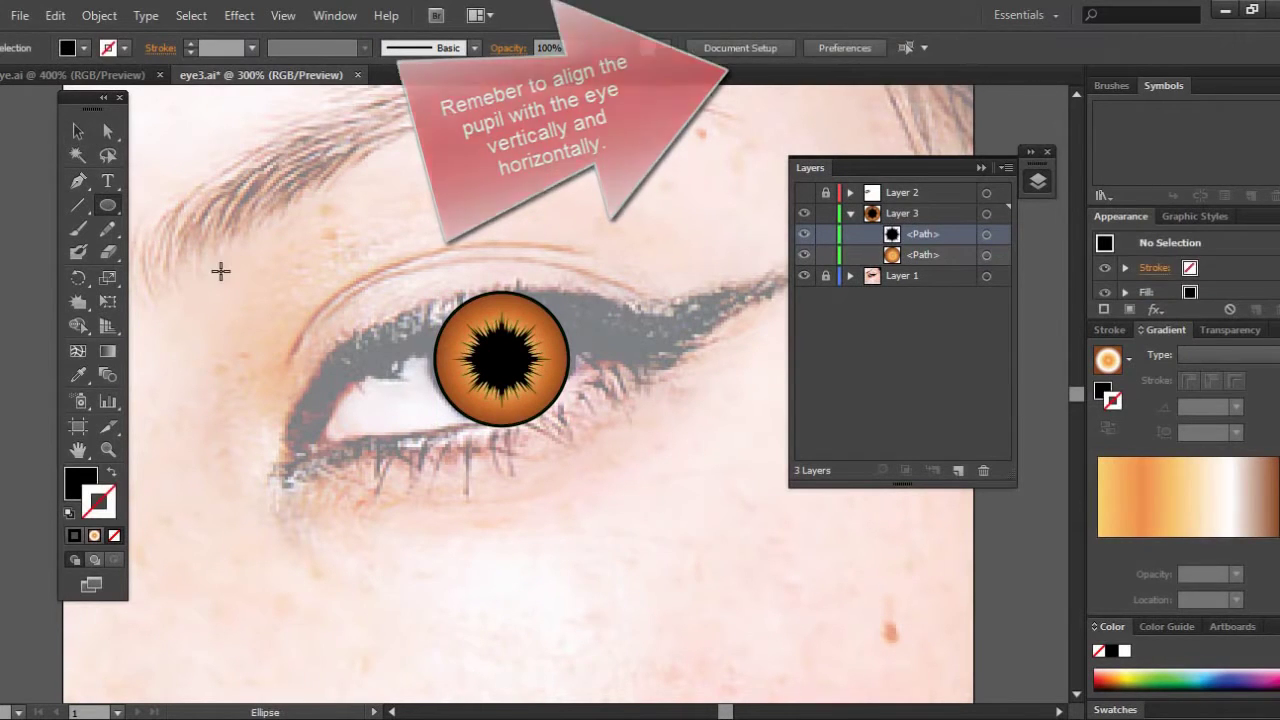
mouse_move(221, 270)
left_mouse_down()
mouse_move(271, 337)
mouse_move(282, 332)
left_mouse_up()
left_click(826, 275)
left_click(826, 234)
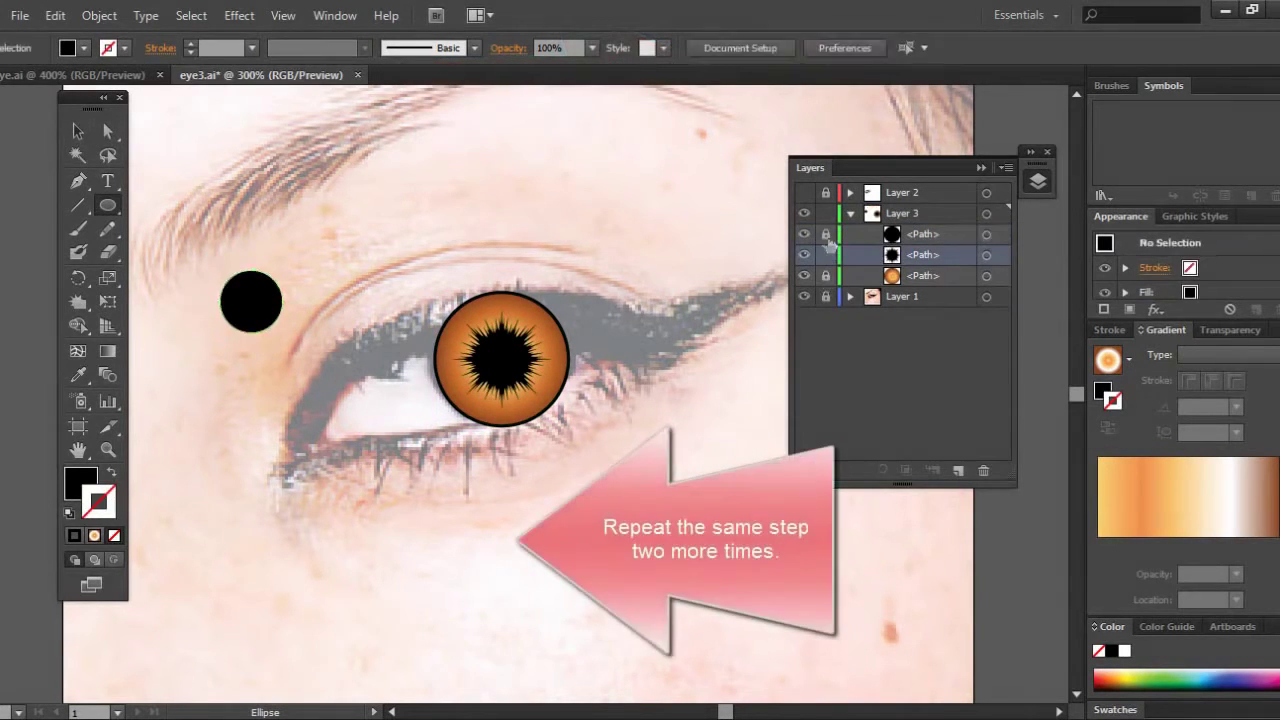
left_click(78, 301)
left_click(826, 254)
left_click(826, 234)
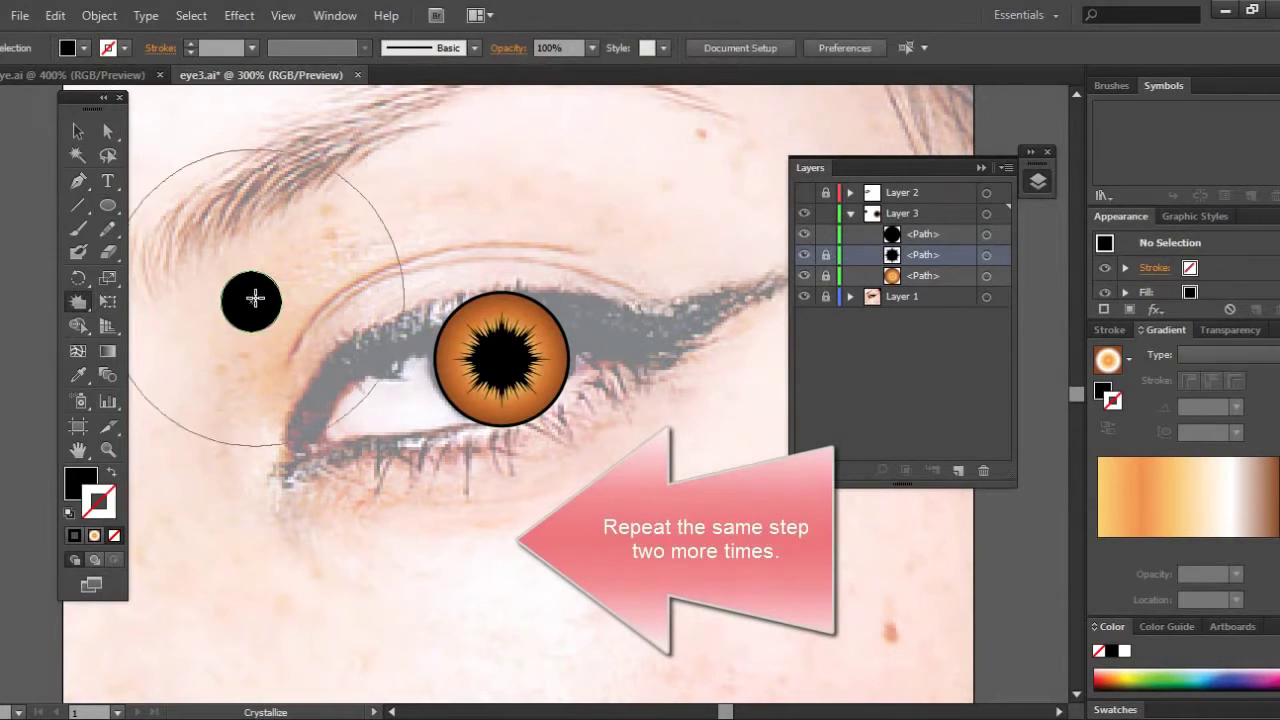
Crystallize the new black circle into a large spiky burst and fill it with white
left_click_drag(255, 298, 257, 297)
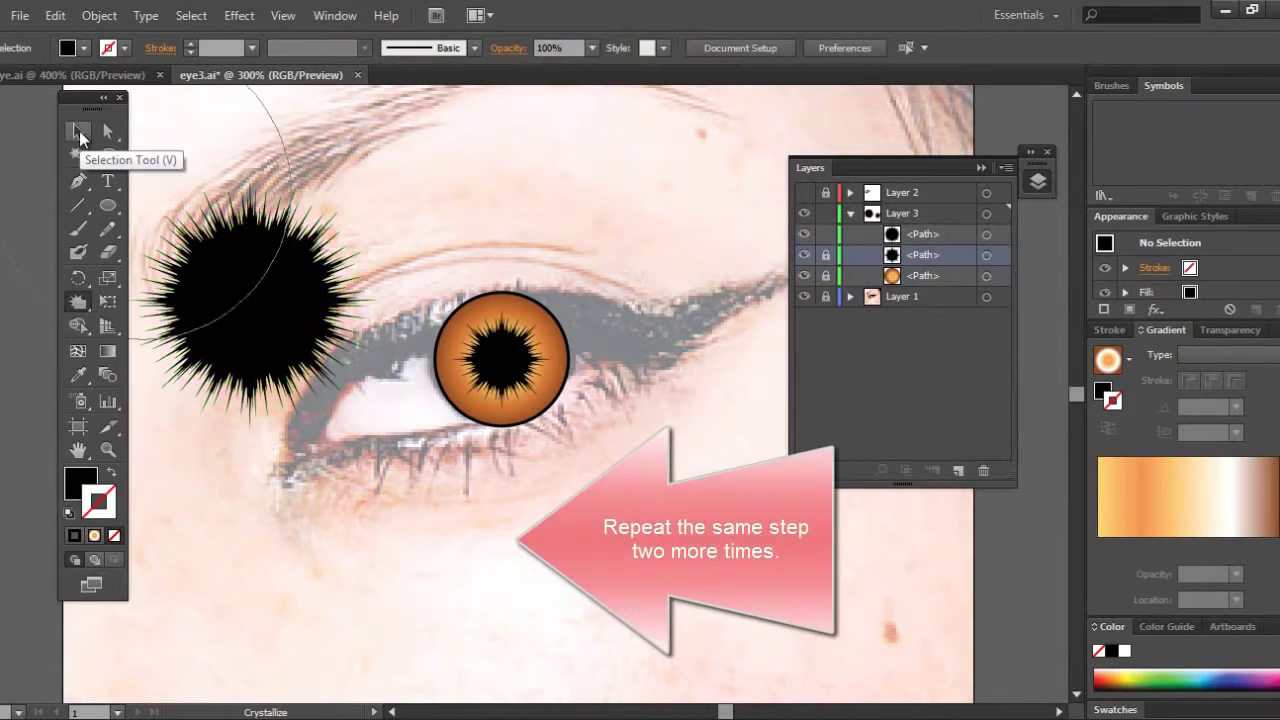
left_click(79, 130)
left_click(253, 300)
double_click(80, 483)
left_click(447, 237)
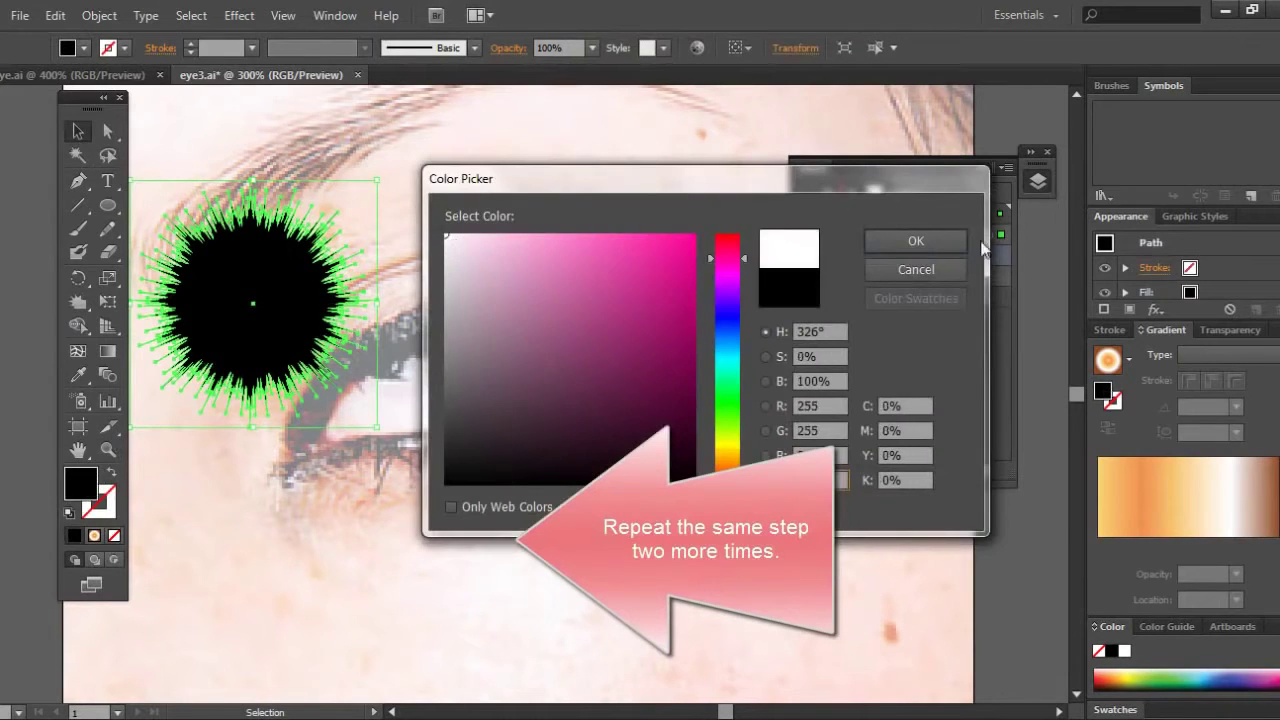
left_click(932, 242)
left_click(528, 158)
Scale the white spiky burst down to fit inside the iris and center it over the pupil
left_click_drag(255, 302, 503, 362)
left_click_drag(627, 487, 519, 381)
left_click_drag(437, 316, 490, 365)
left_click_drag(571, 430, 549, 408)
left_click_drag(493, 360, 506, 371)
left_click(656, 379)
Place the white burst beneath the black pupil in Layer 3's stacking order
left_click_drag(910, 240, 908, 266)
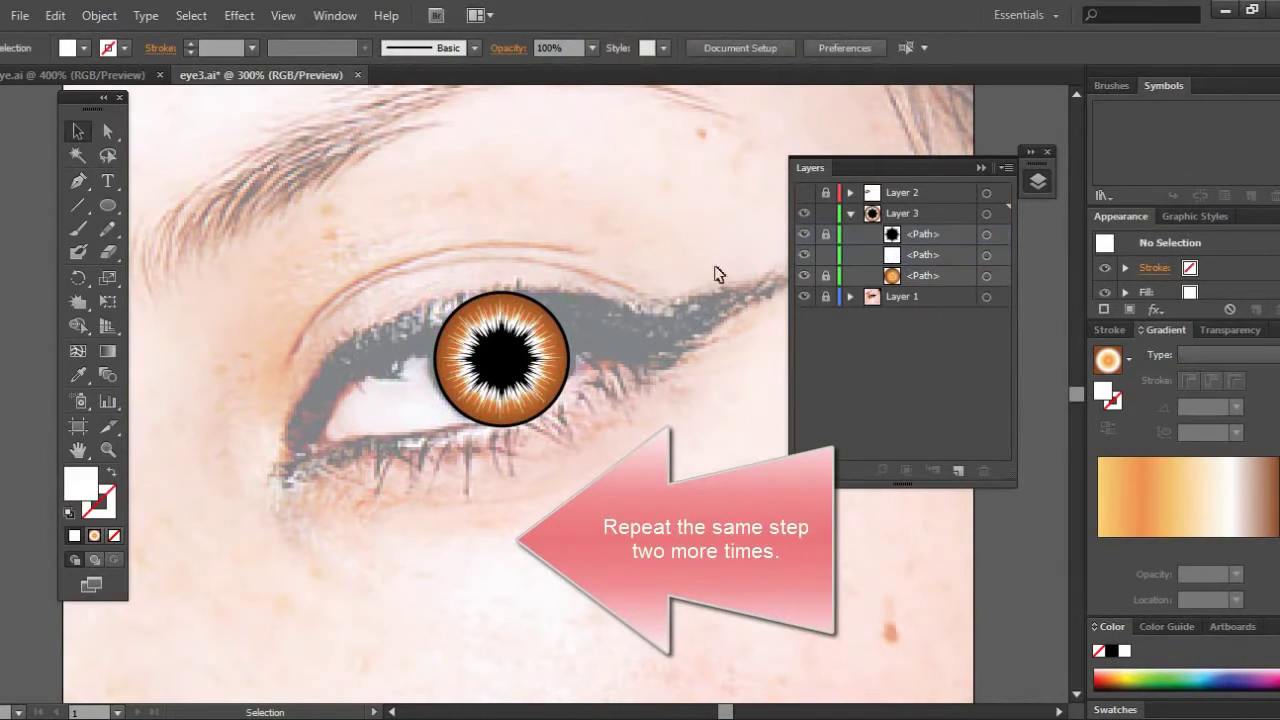
key("ctrl+plus")
key("ctrl+plus")
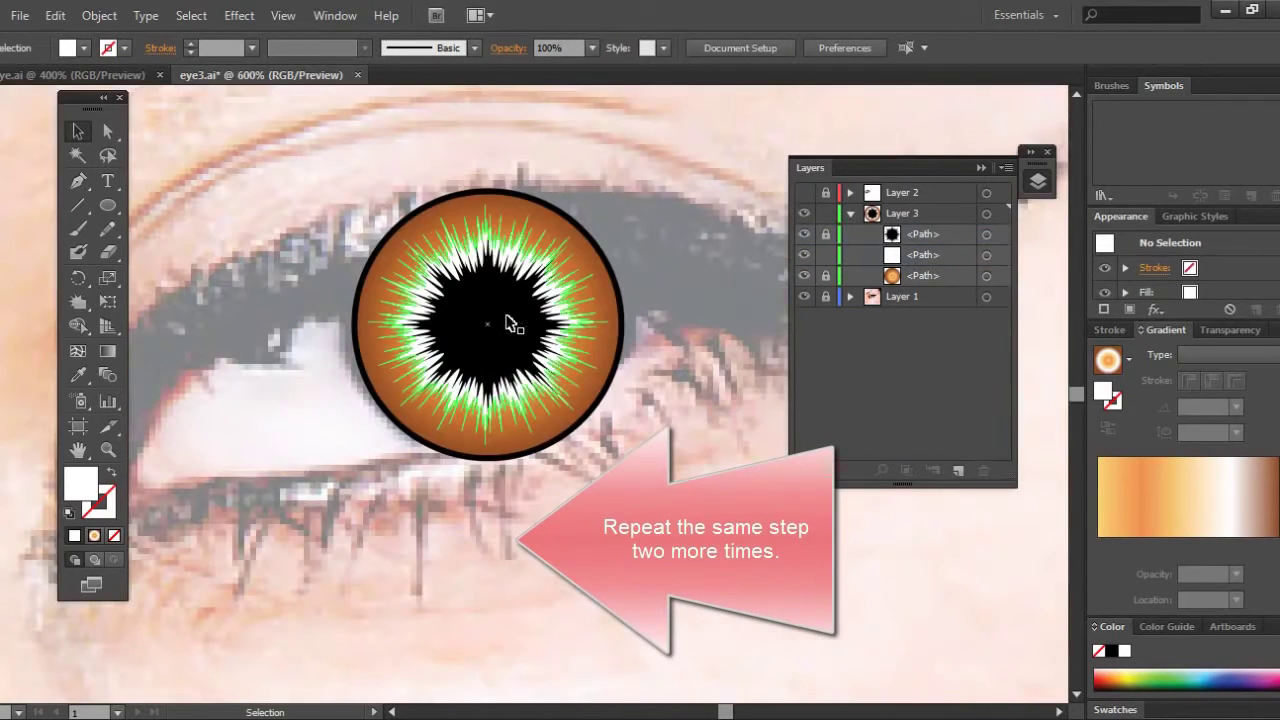
Rotate the white spiky burst slightly around the pupil so its spikes are offset from the black ones
left_click(488, 260)
left_click_drag(617, 200, 622, 207)
left_click(588, 171)
left_click(452, 254)
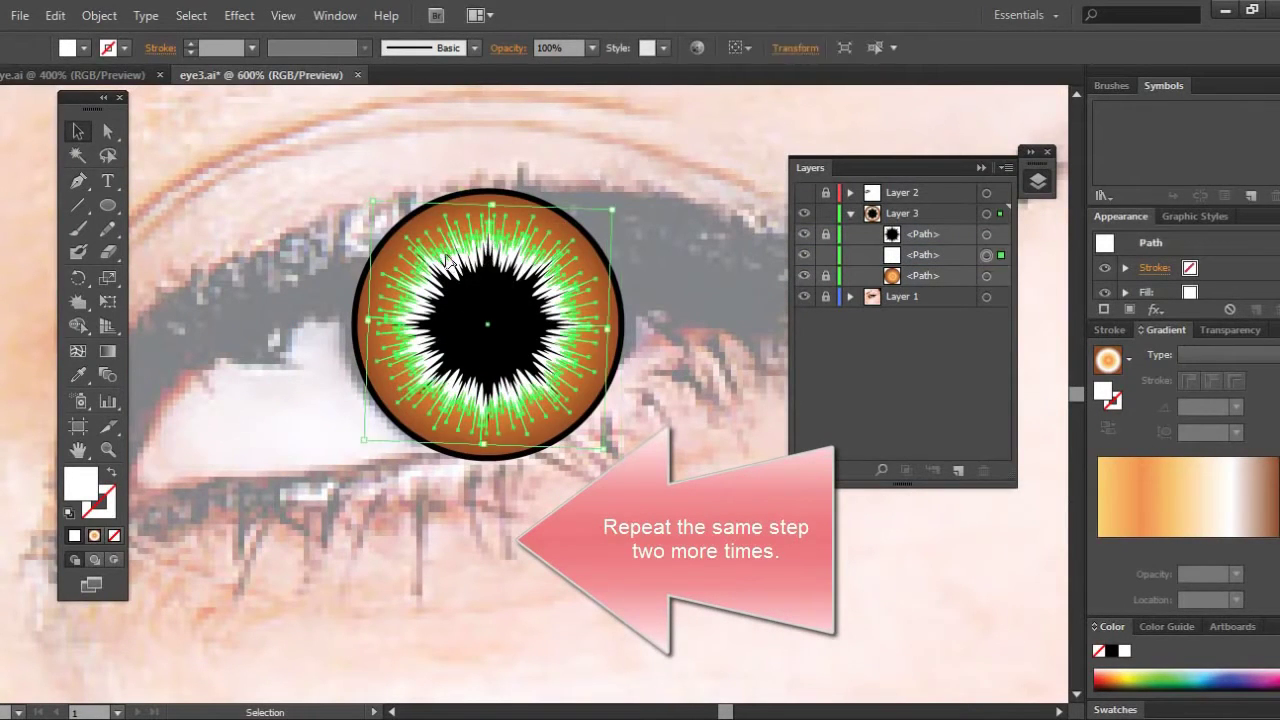
left_click(426, 485)
Draw another white circle near the inner eyebrow and crystallize it into a large spiky burst
key("ctrl+minus")
key("ctrl+minus")
left_click_drag(108, 205, 258, 287)
key("ctrl+l")
key("ctrl+z")
left_click(923, 217)
mouse_move(78, 300)
left_mouse_down()
mouse_move(150, 355)
mouse_move(215, 358)
left_mouse_up()
left_click_drag(238, 268, 236, 267)
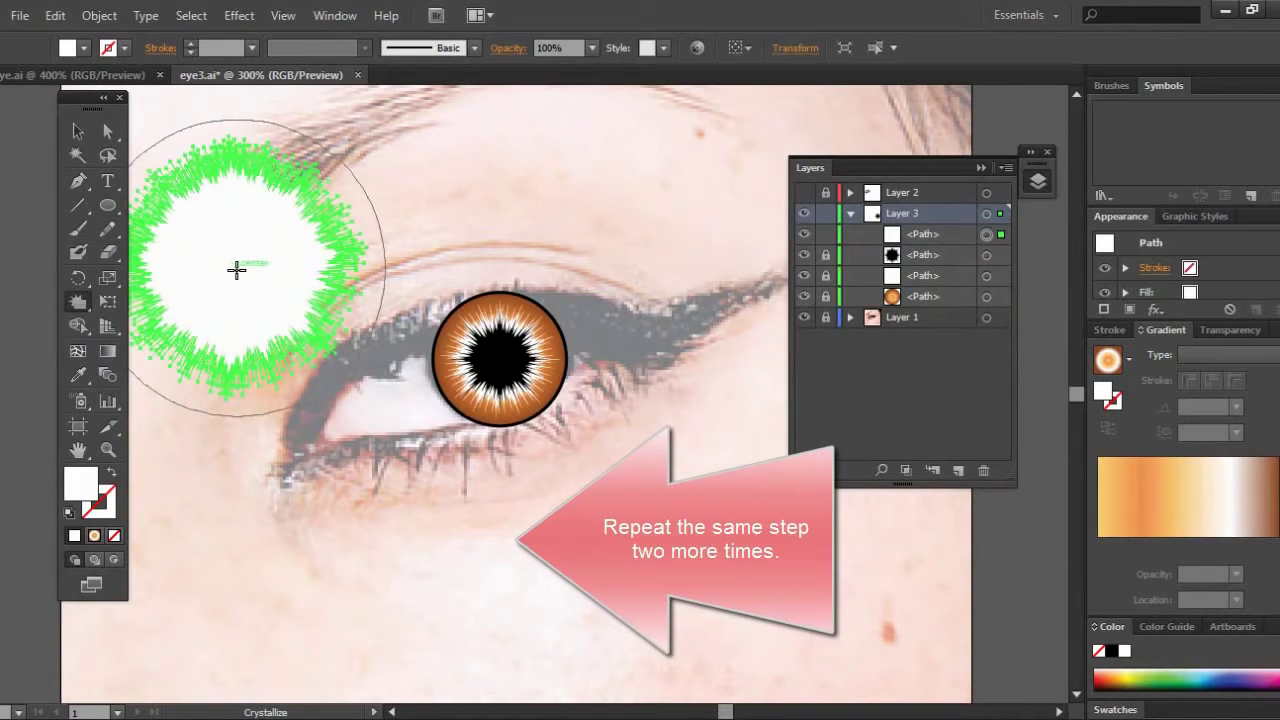
Fit the new white burst over the whole iris and place it beneath the first white burst in Layer 3
left_click(78, 130)
left_click(170, 205)
left_click_drag(170, 205, 485, 358)
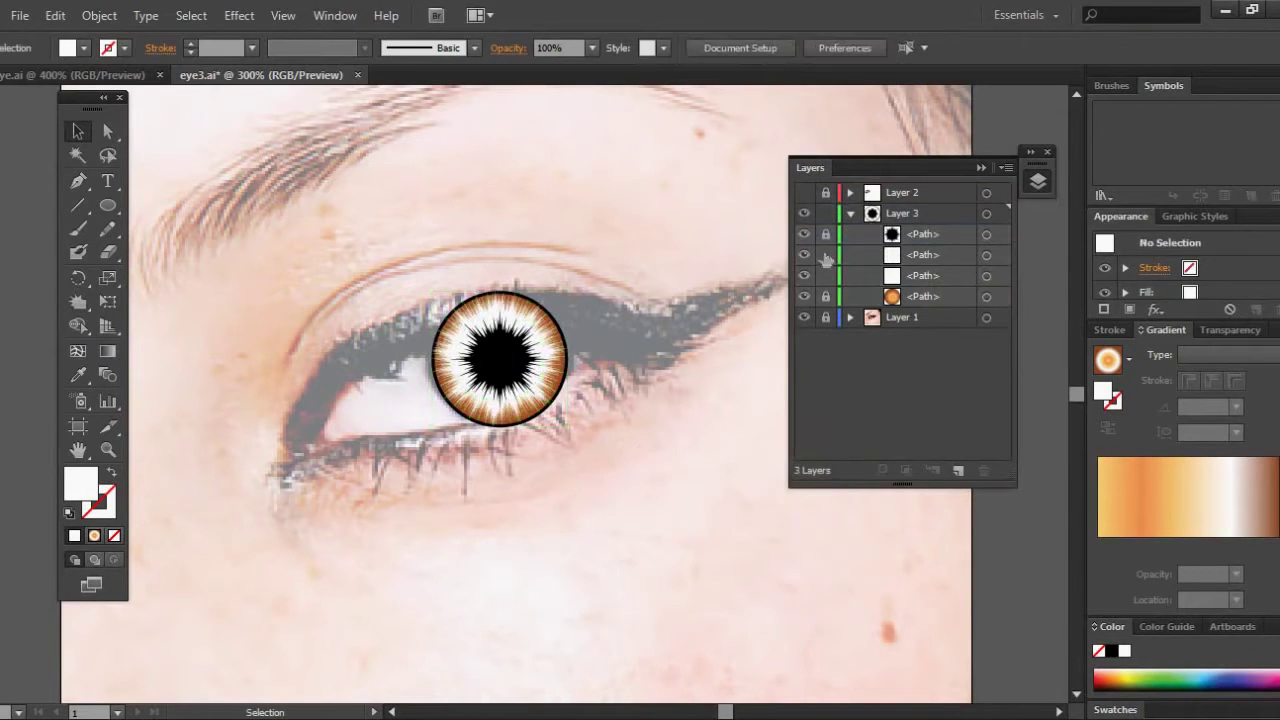
Set the smaller white burst's blending mode to Soft Light
left_click(986, 254)
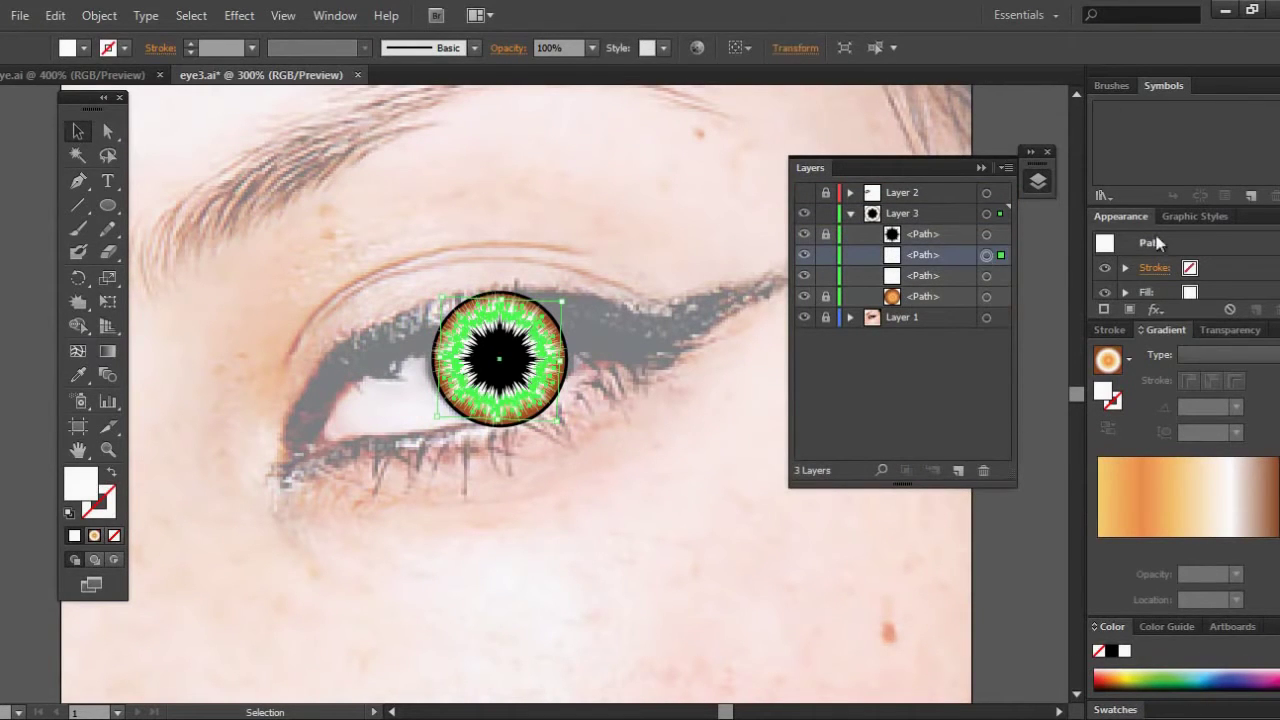
left_click(1230, 329)
left_click(1140, 353)
left_click(1119, 570)
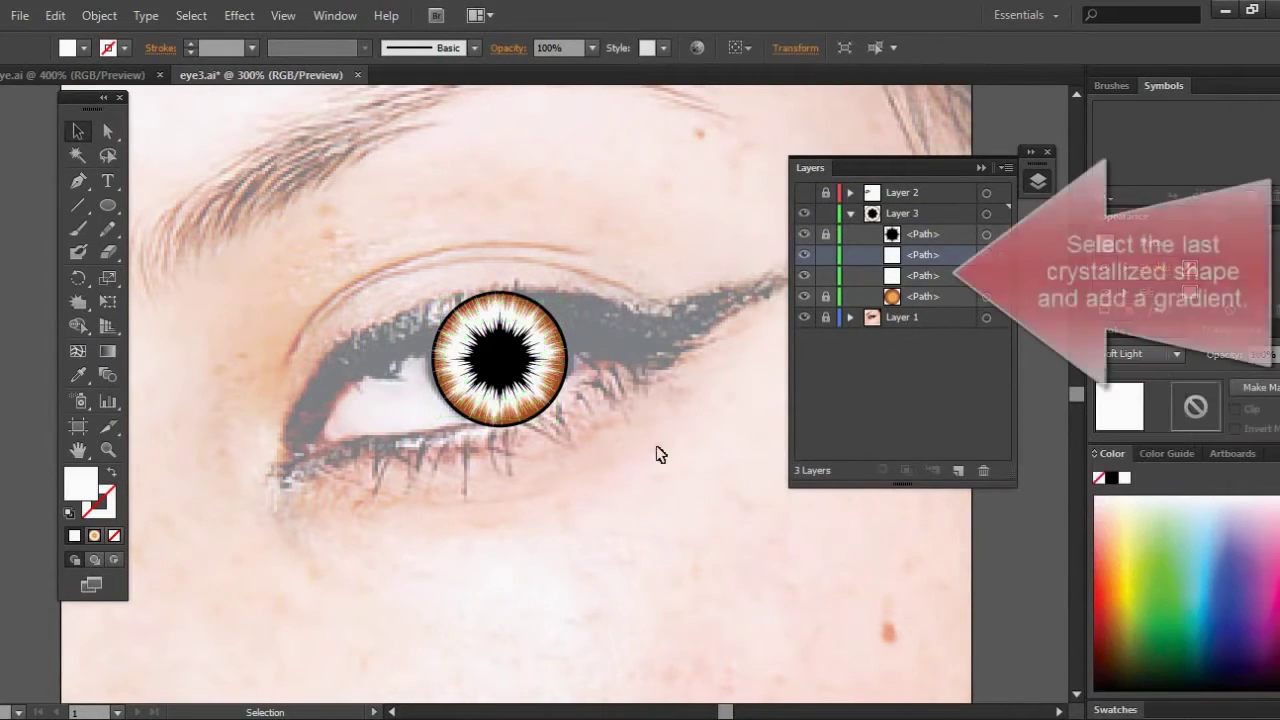
Lock the smaller white burst and fill the larger one with the saved orange-to-brown gradient swatch
left_click(827, 257)
left_click(986, 276)
left_click(1160, 330)
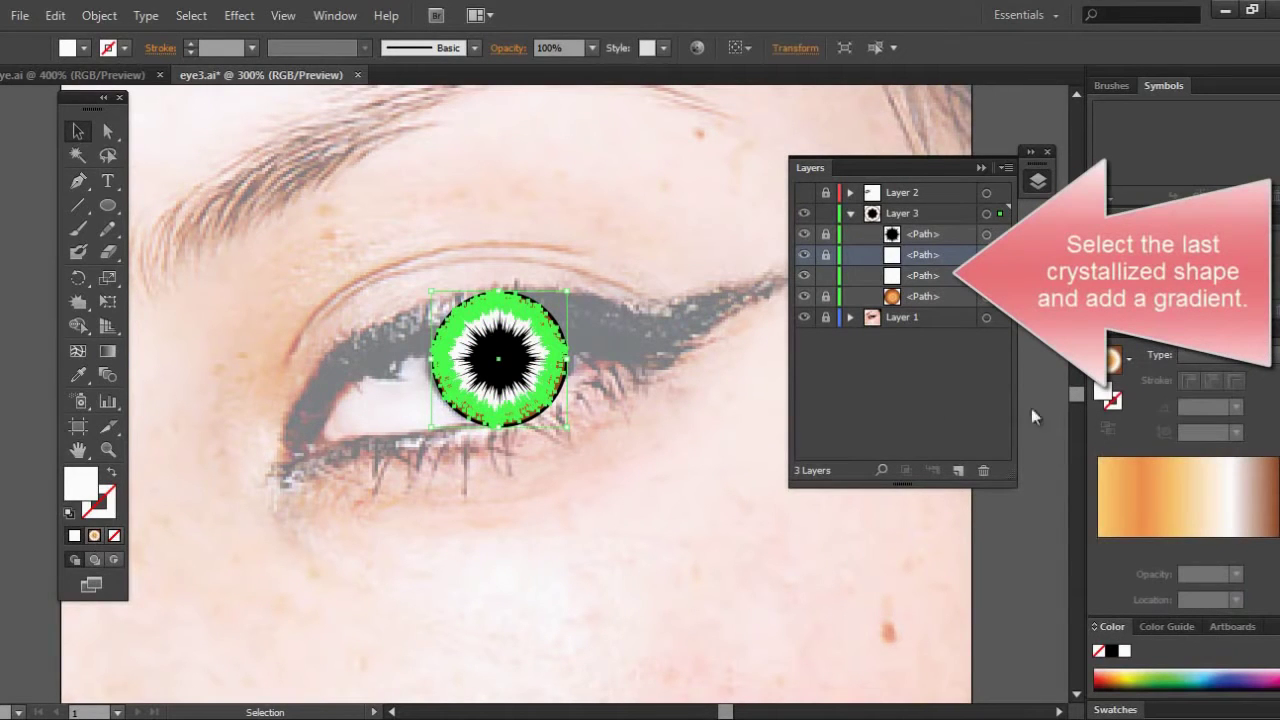
left_click(1114, 361)
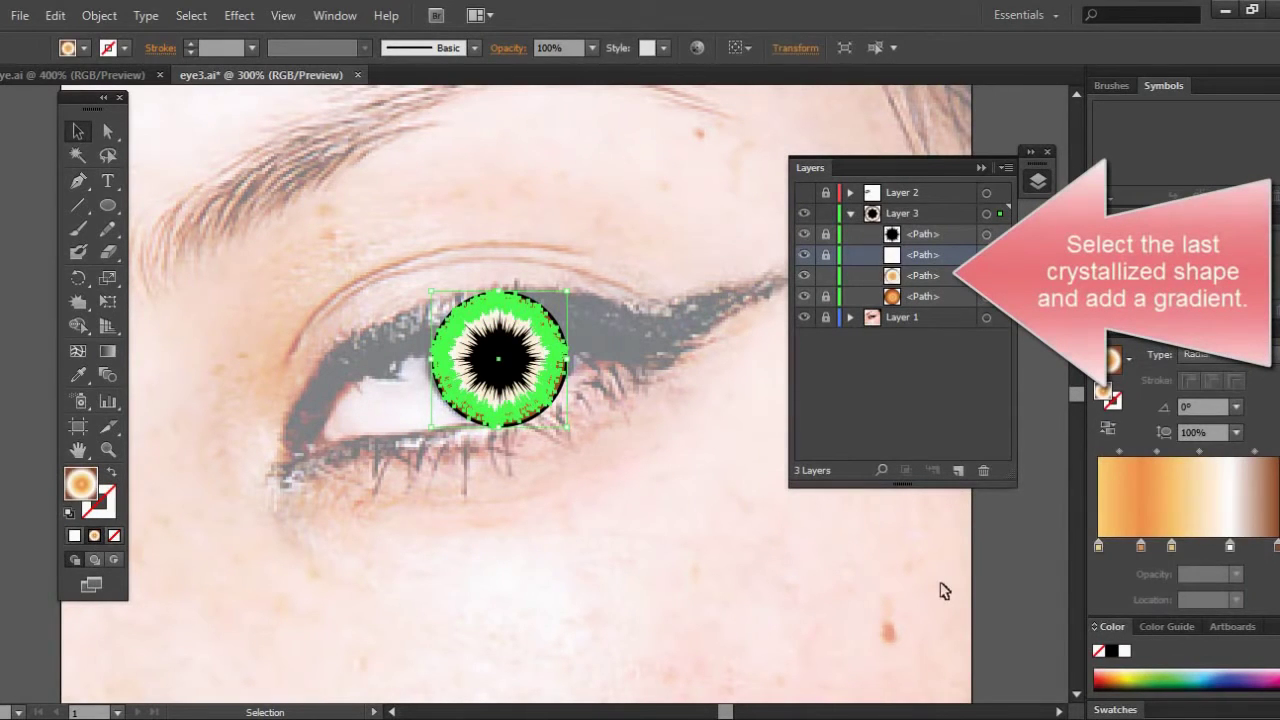
left_click(1115, 709)
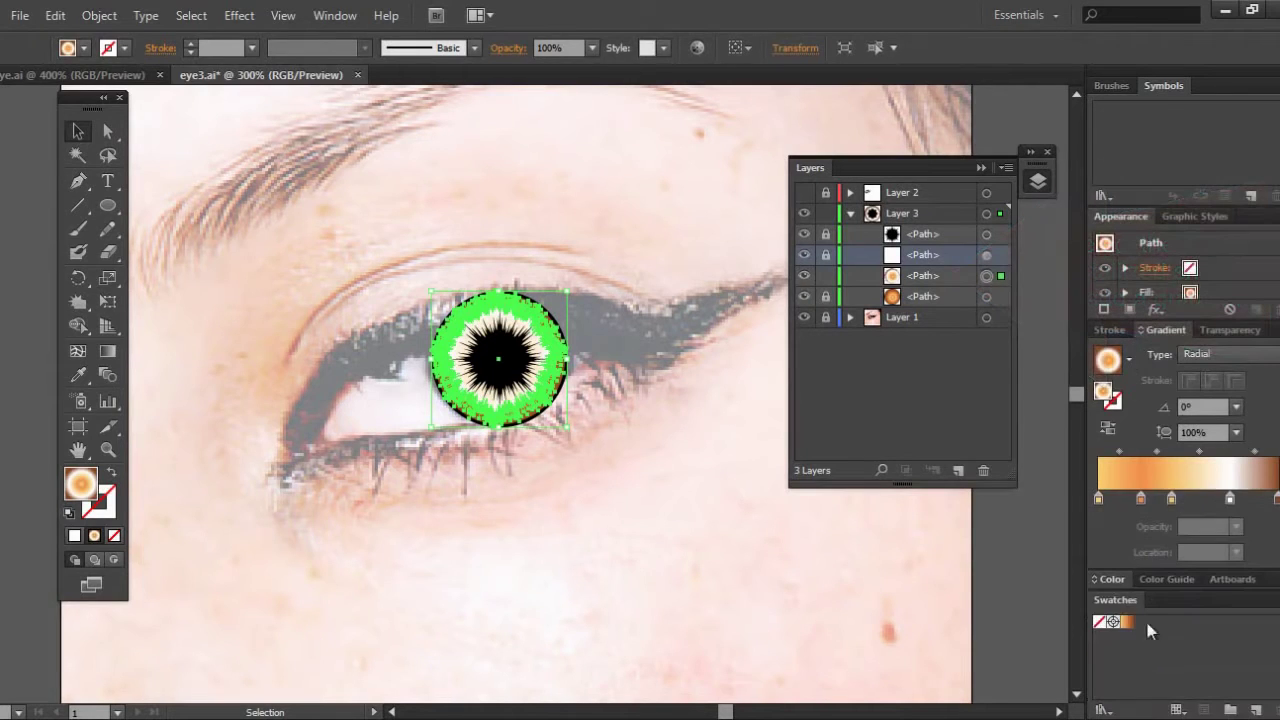
left_click(1128, 623)
left_click(729, 486)
key("ctrl+equal")
key("ctrl+equal")
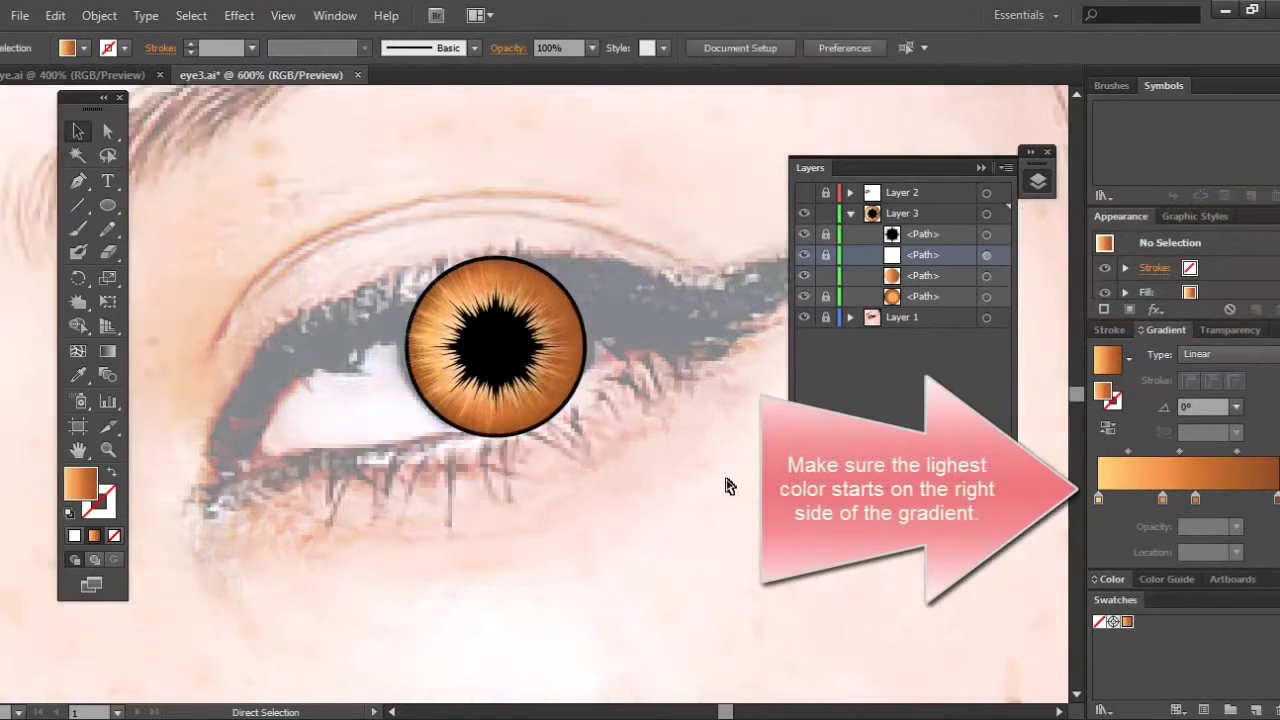
Move the larger burst's lightest gradient stop to the end at 97.31% and set the gradient type to Radial
left_click(986, 276)
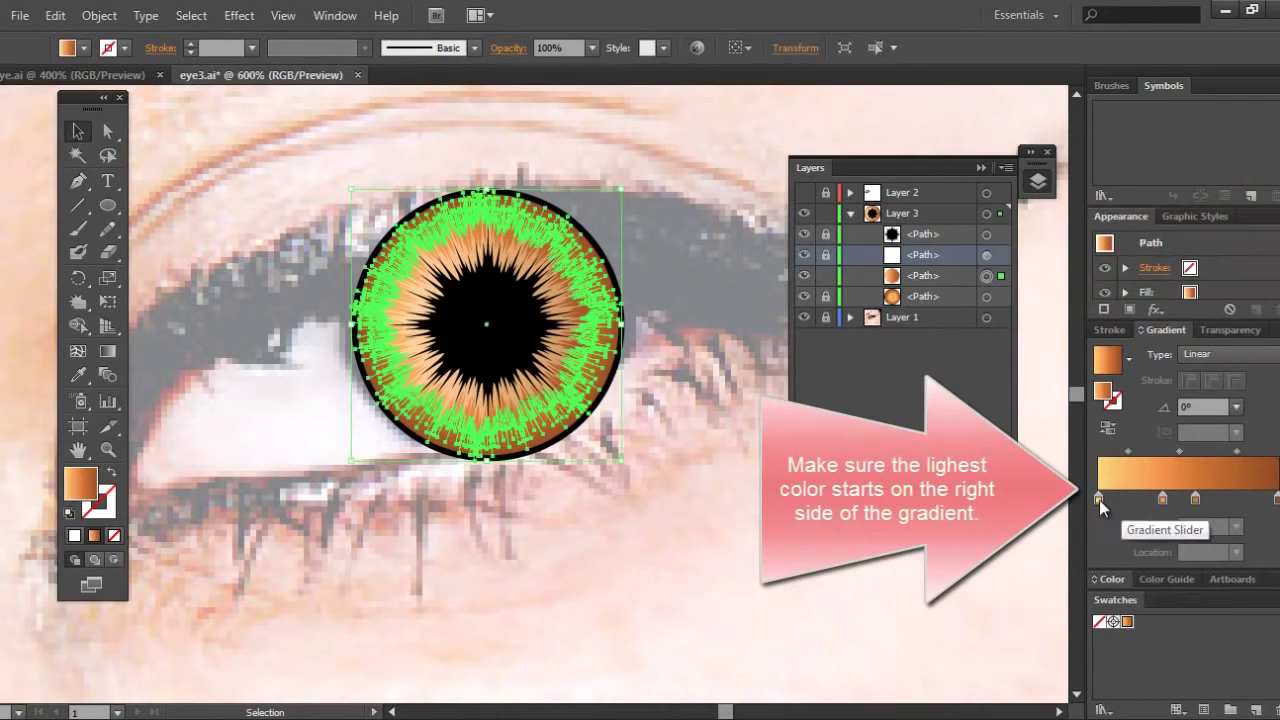
left_click(1099, 499)
left_click_drag(1099, 499, 1274, 501)
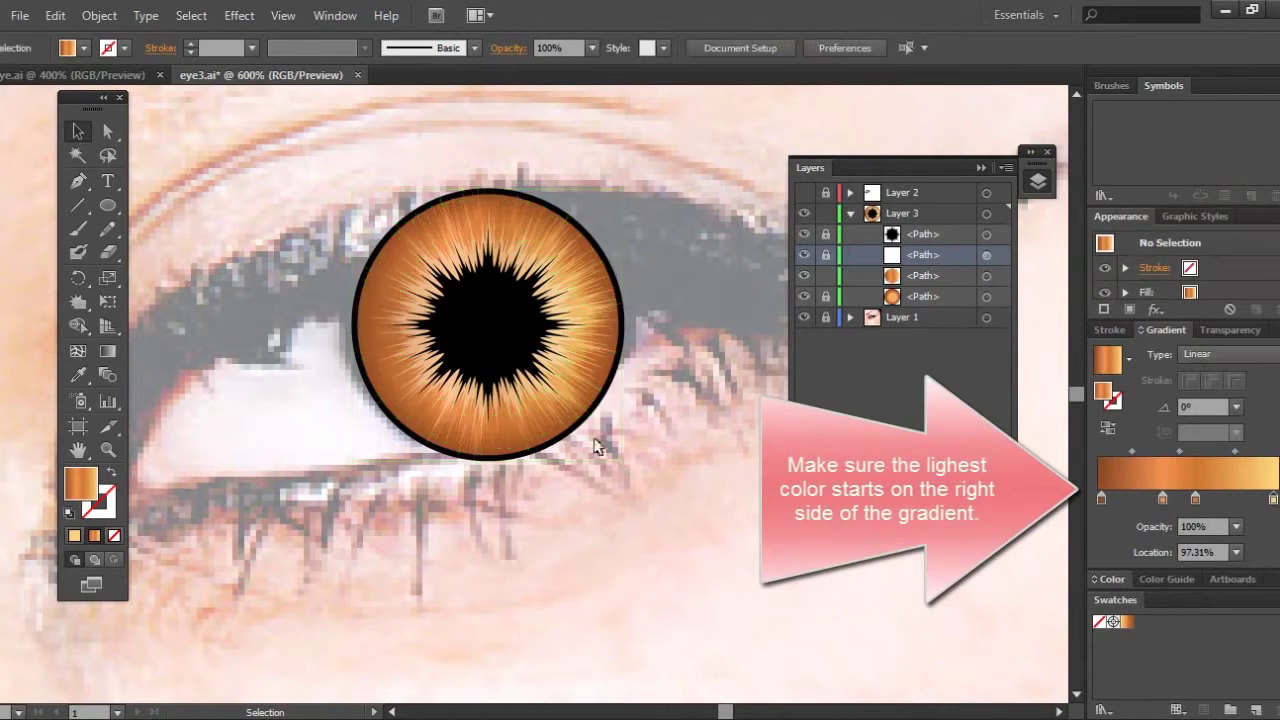
left_click(1187, 362)
left_click(1198, 394)
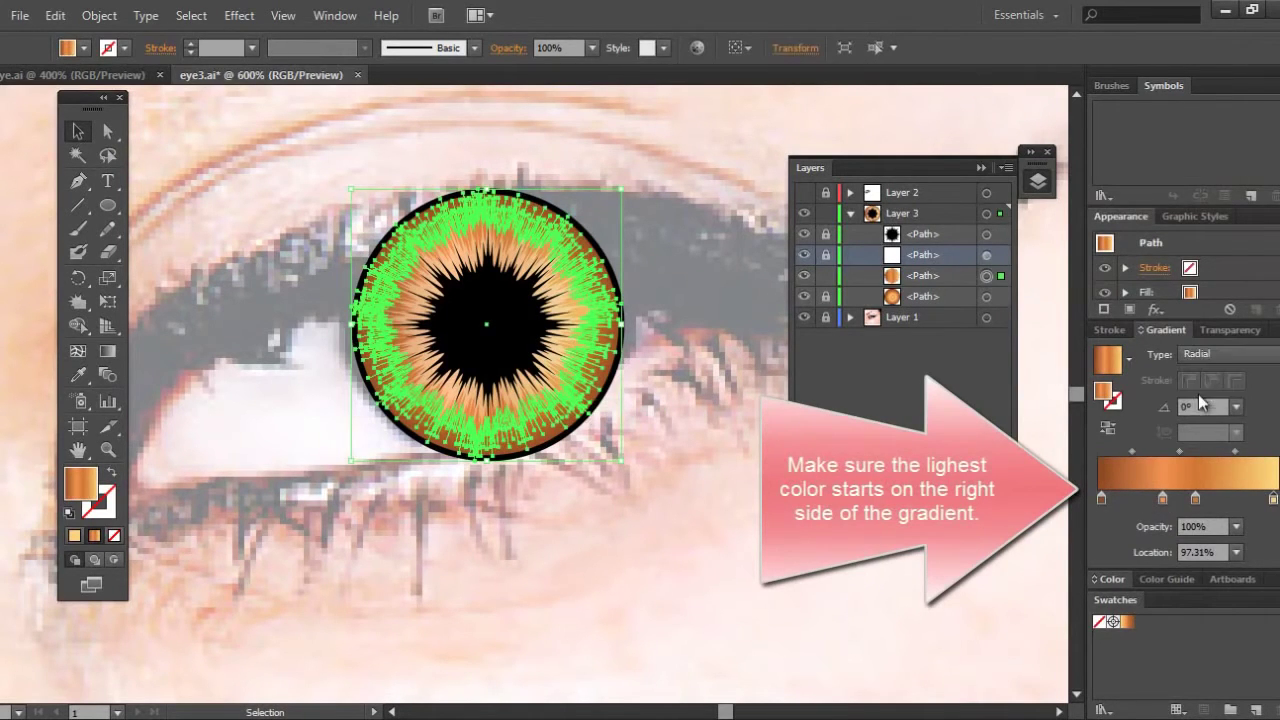
Unlock the paths in Layer 3 and align all iris and pupil shapes on their horizontal and vertical centers
left_click(826, 276)
left_click(826, 276)
left_click(825, 297)
key("ctrl+minus")
left_click_drag(698, 455, 306, 200)
left_click(801, 47)
left_click(883, 47)
left_click(688, 194)
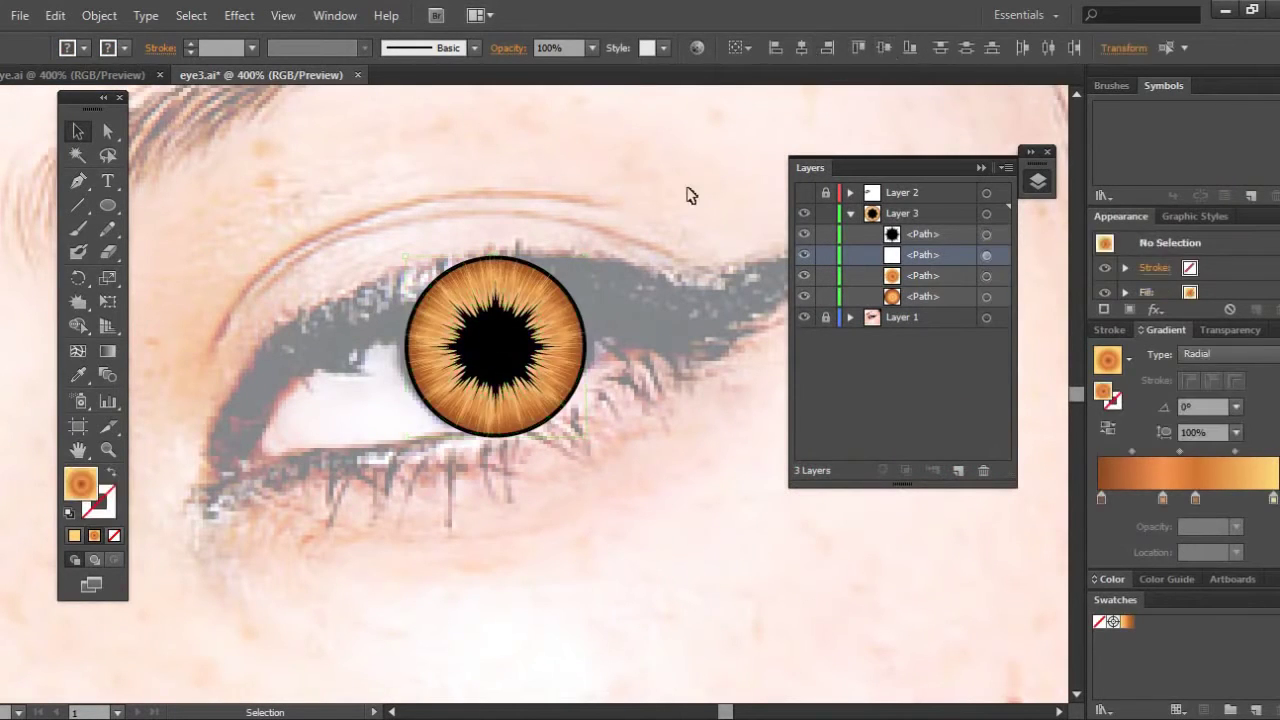
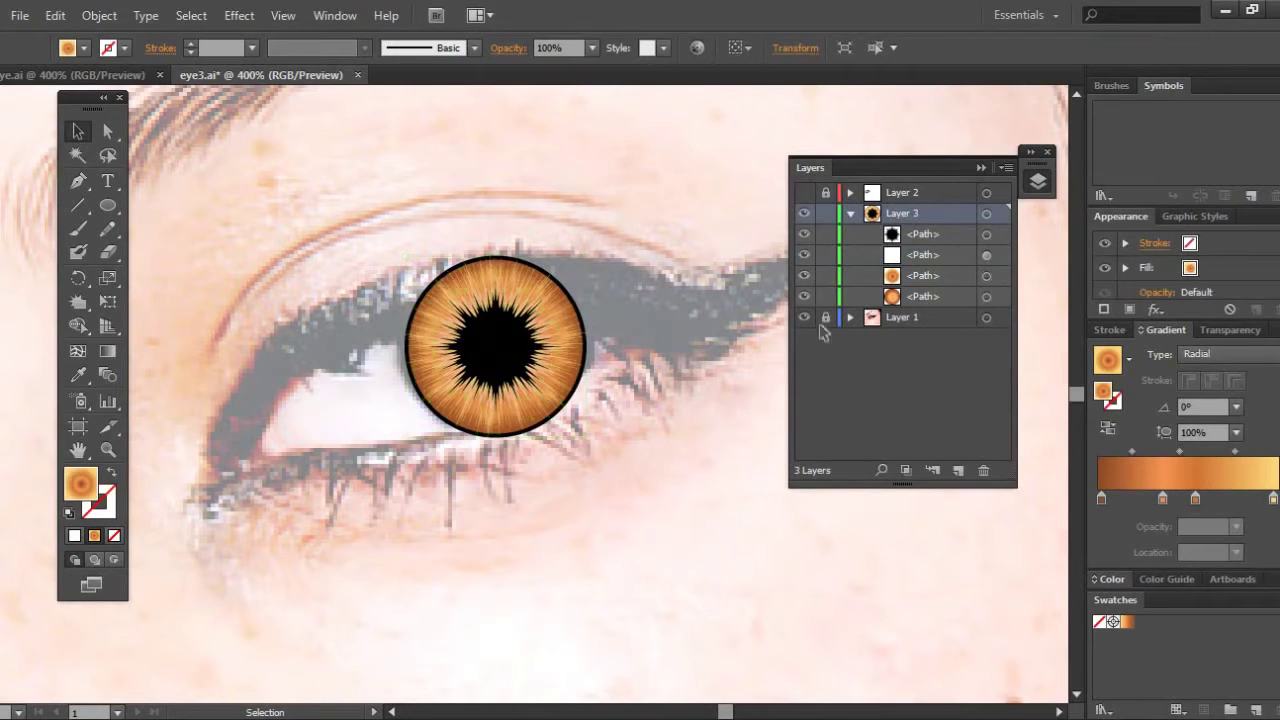
Set the orange gradient burst's blending mode to Soft Light and save the file
left_click(986, 277)
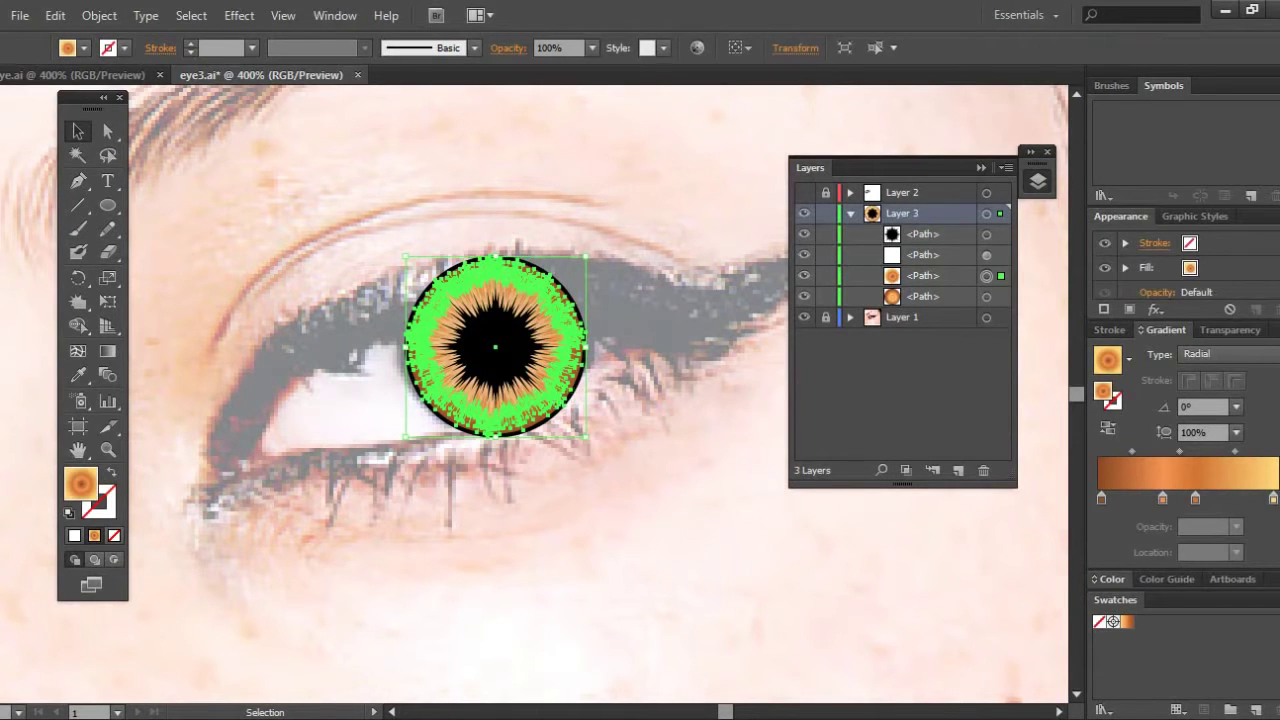
left_click(1226, 332)
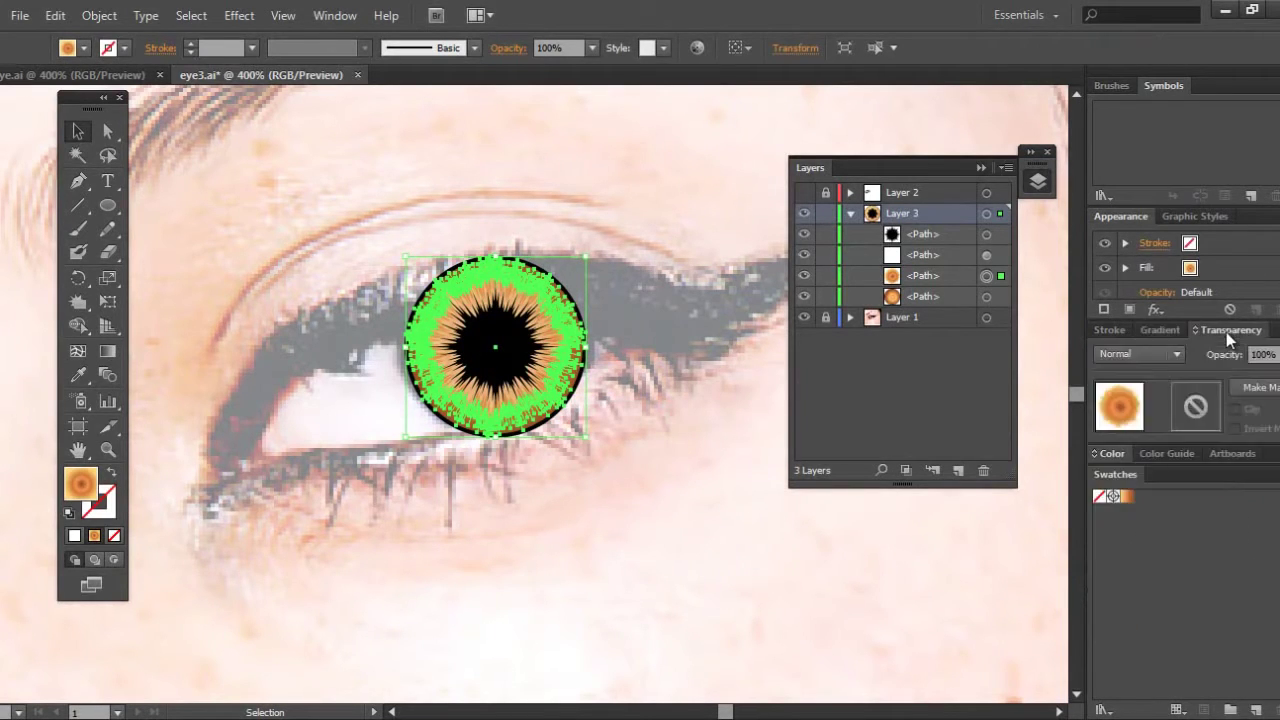
left_click(1170, 361)
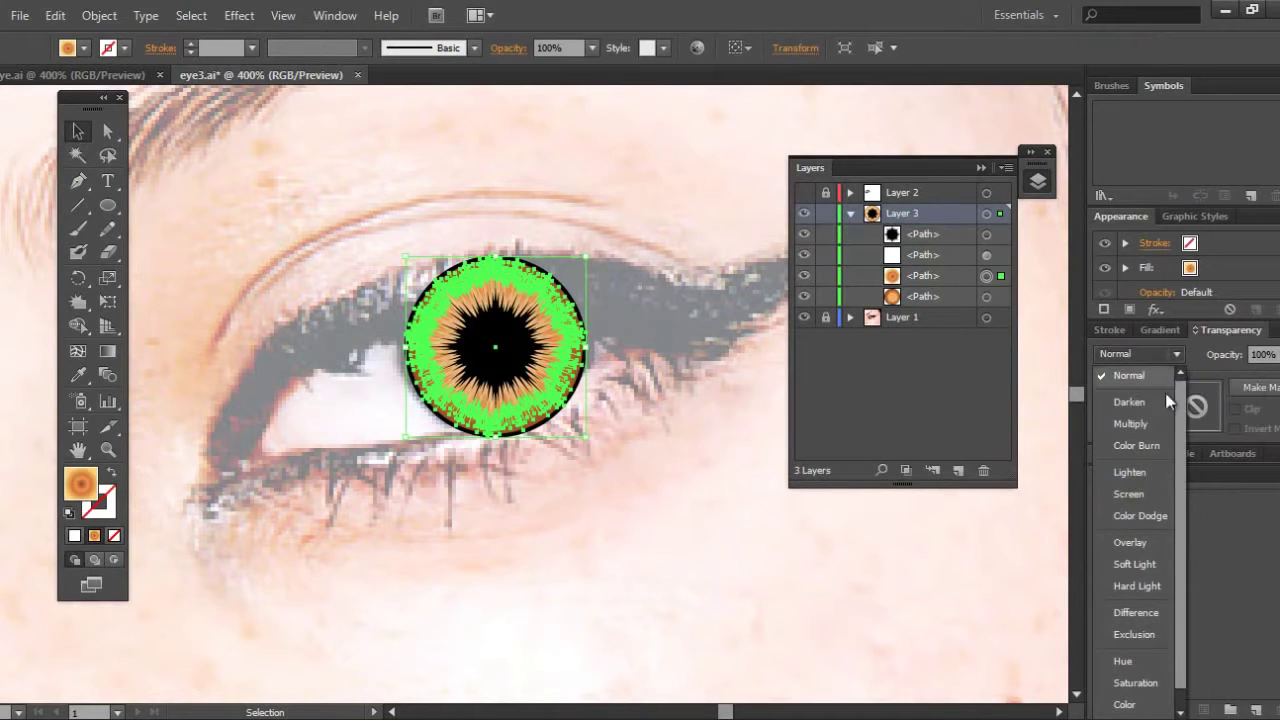
left_click(1141, 567)
left_click(801, 566)
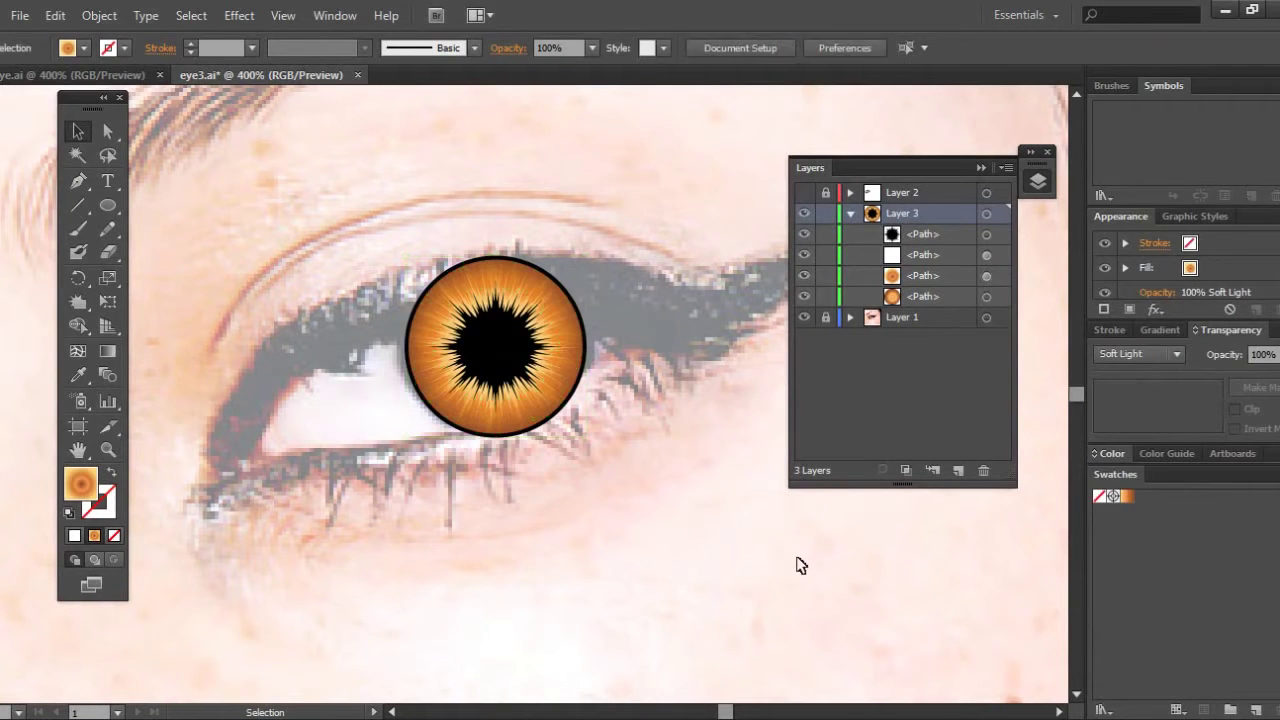
key("ctrl+plus")
key("ctrl+plus")
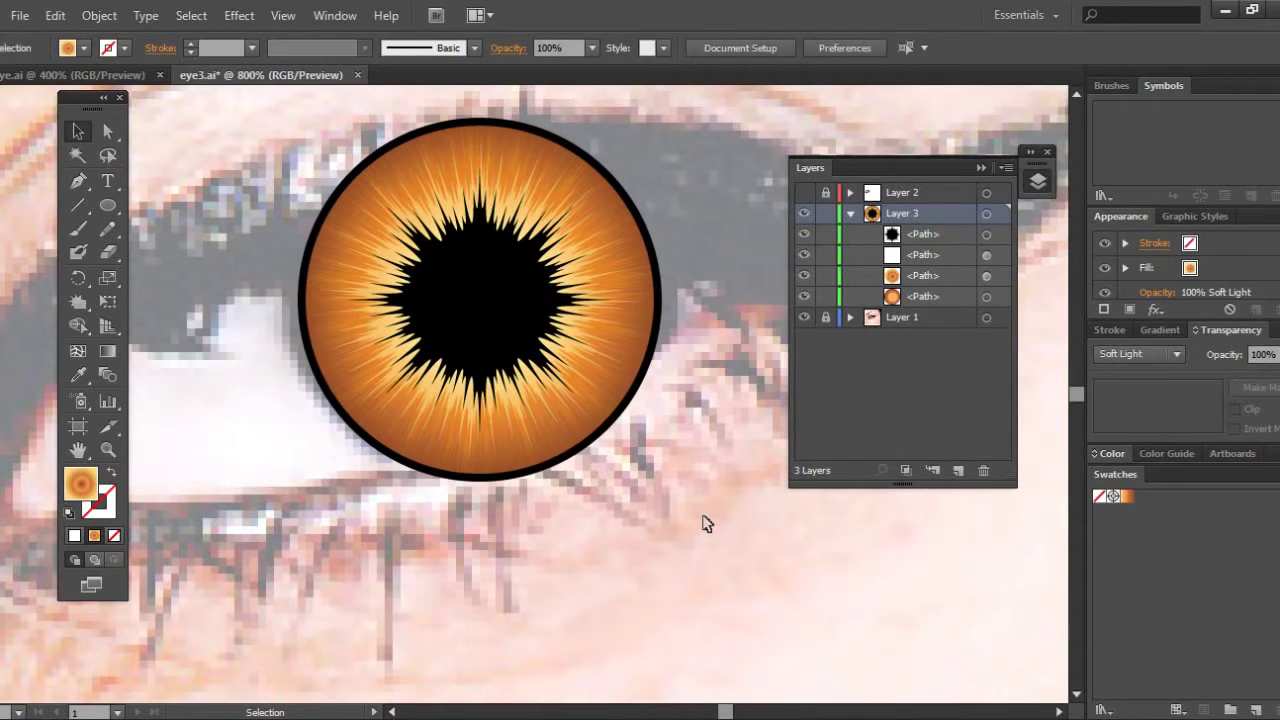
key("ctrl+s")
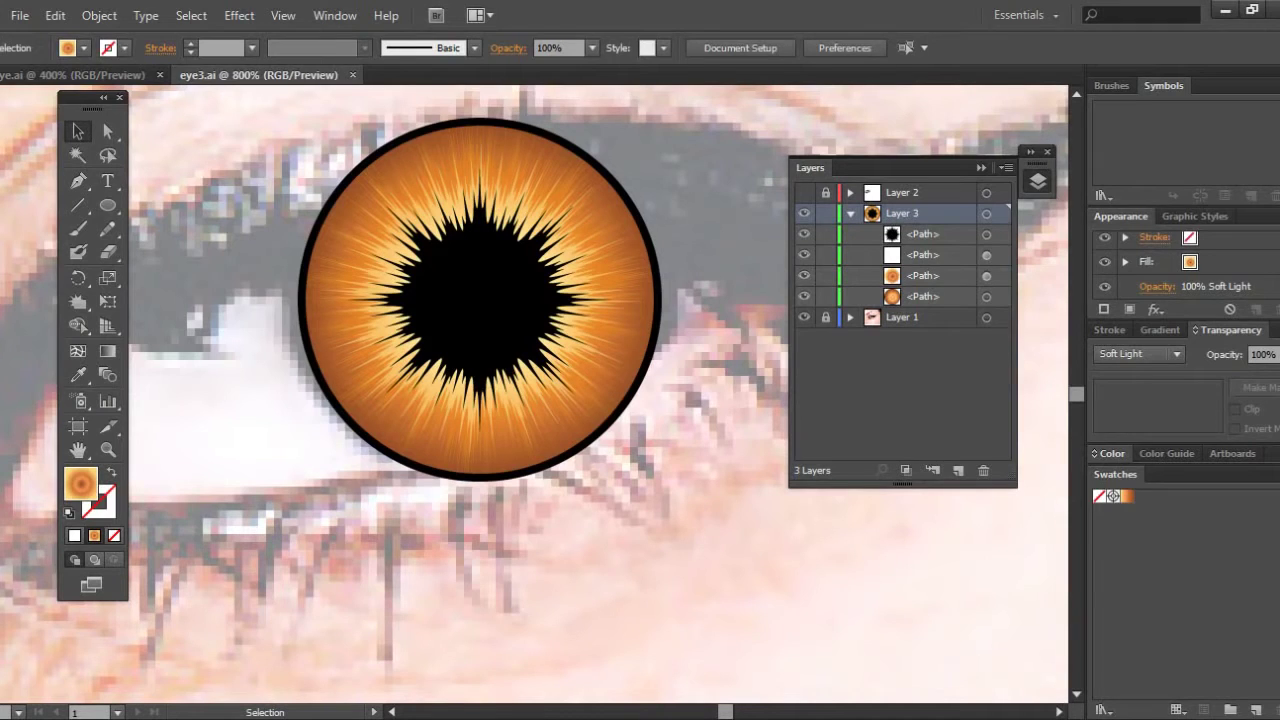
Create a new Layer 4 above Layer 3 and choose the Pen tool for drawing on it
left_click(956, 476)
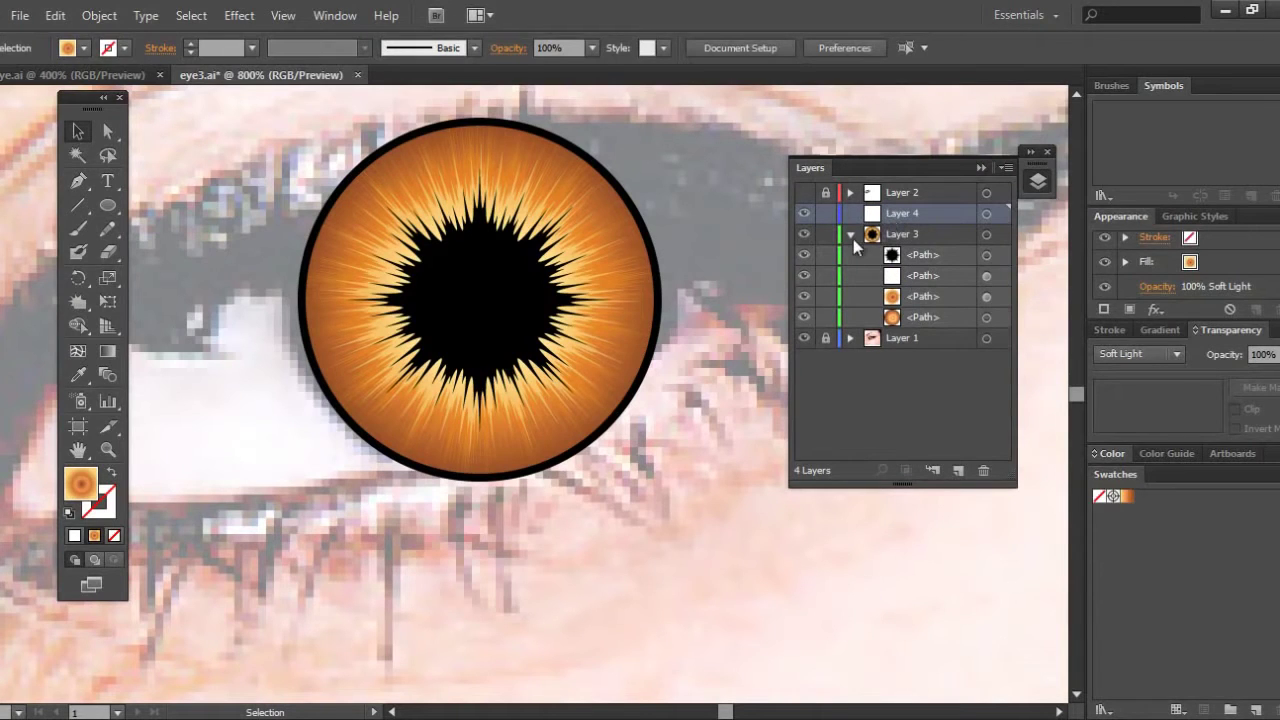
key("ctrl+minus")
key("ctrl+minus")
key("ctrl+minus")
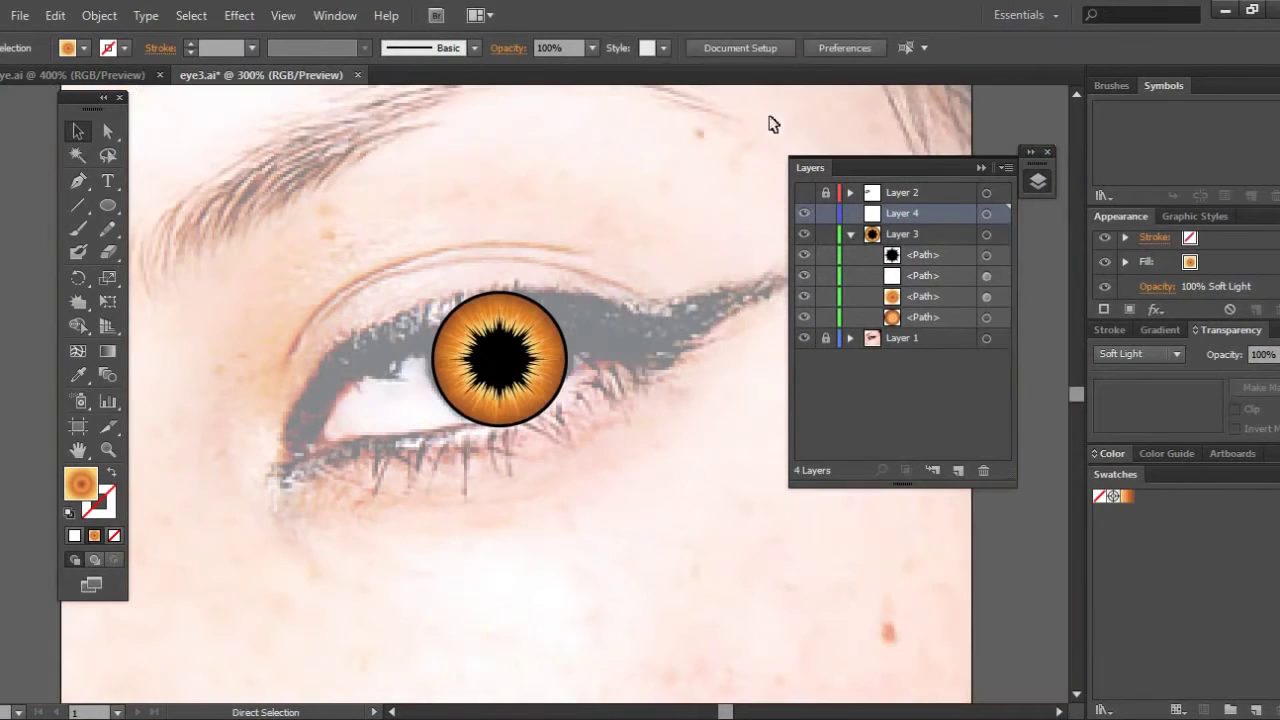
left_click_drag(88, 169, 120, 181)
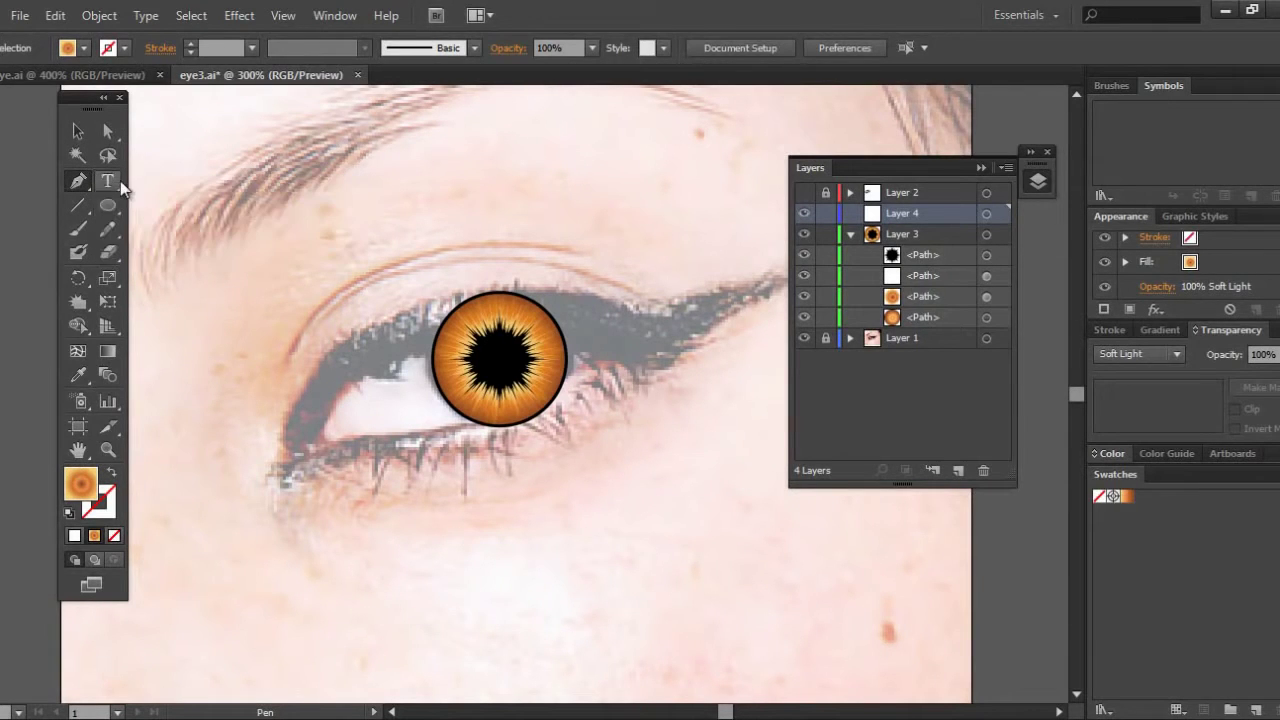
Try to replace the gradient fill with black 000000 through the Color Picker
double_click(89, 482)
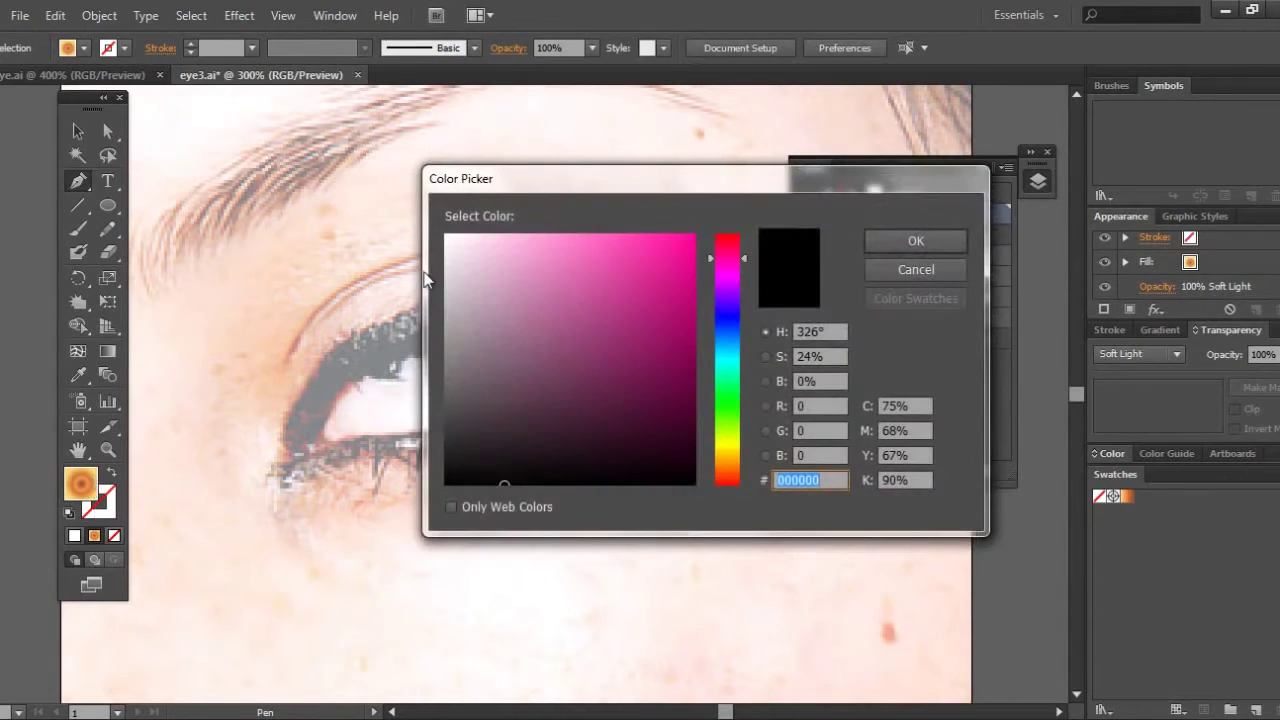
left_click_drag(459, 476, 446, 486)
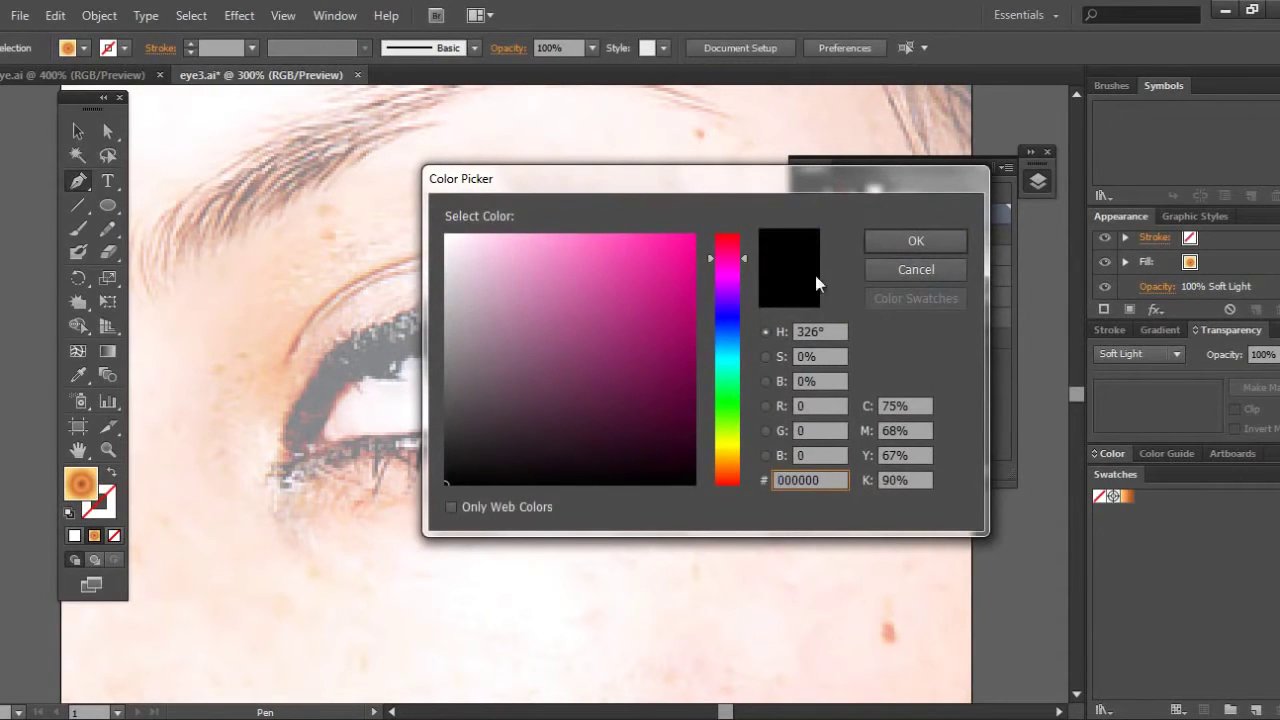
left_click(909, 240)
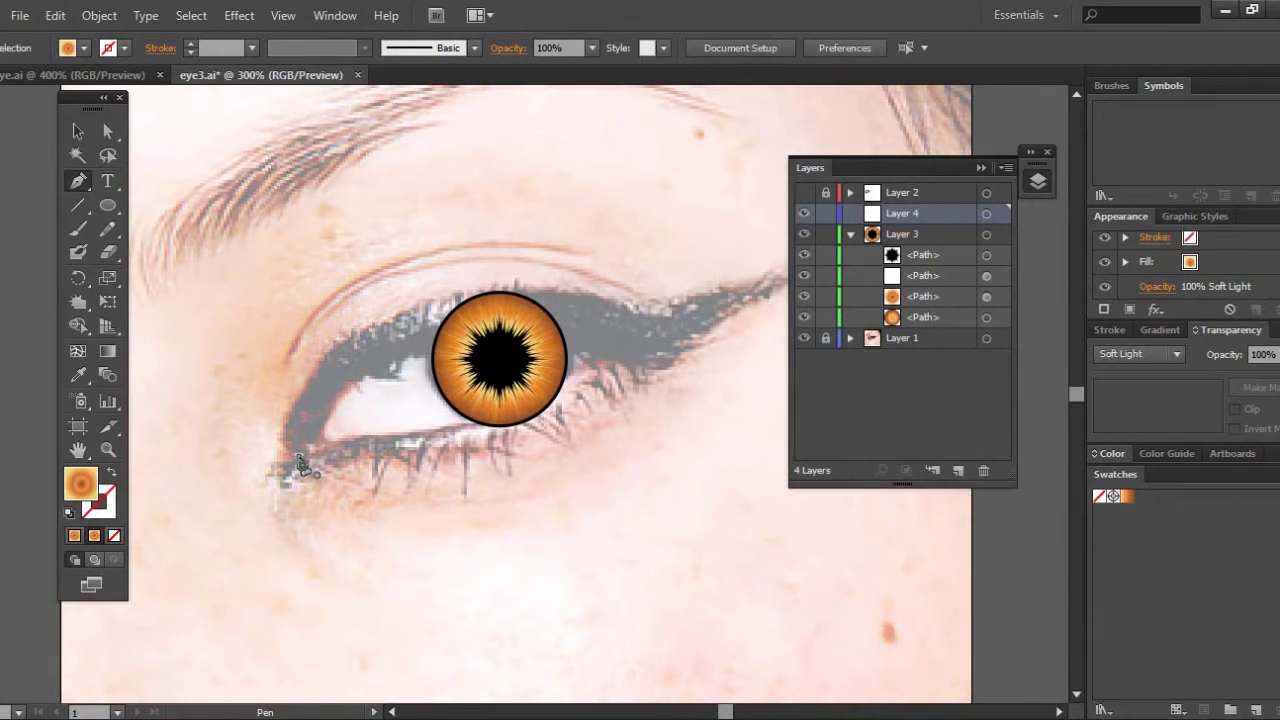
double_click(84, 485)
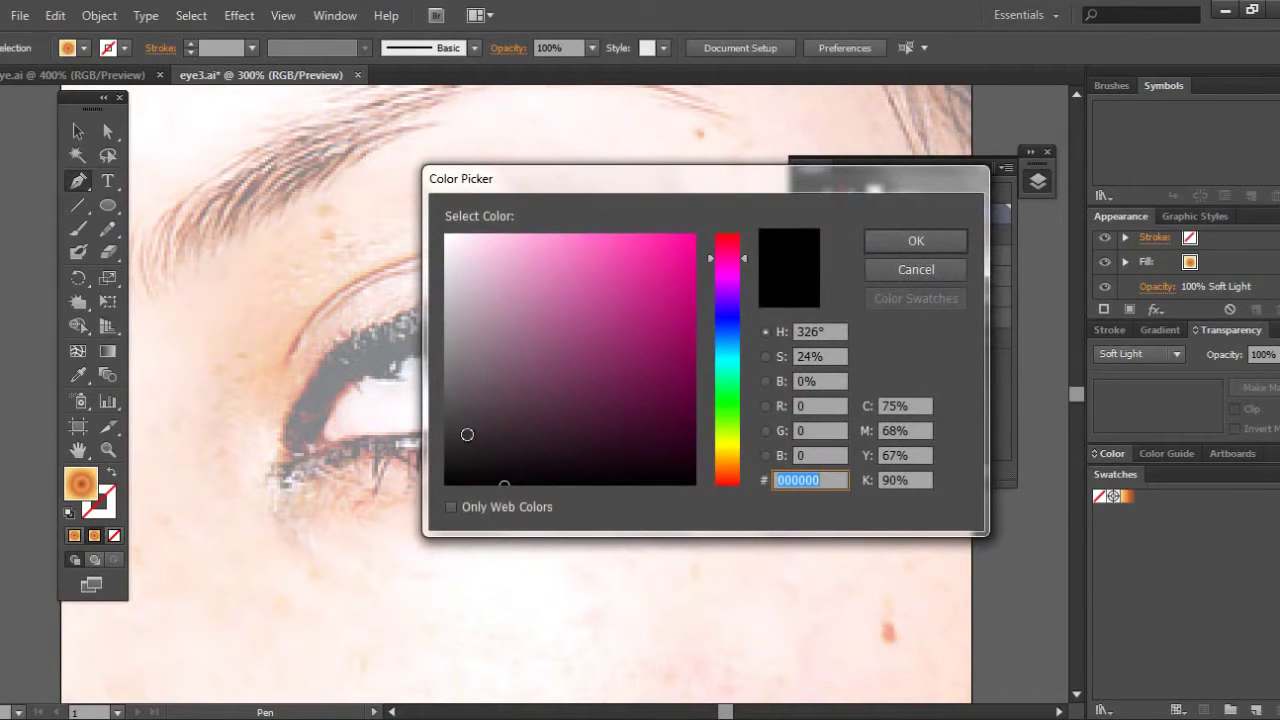
left_click(915, 268)
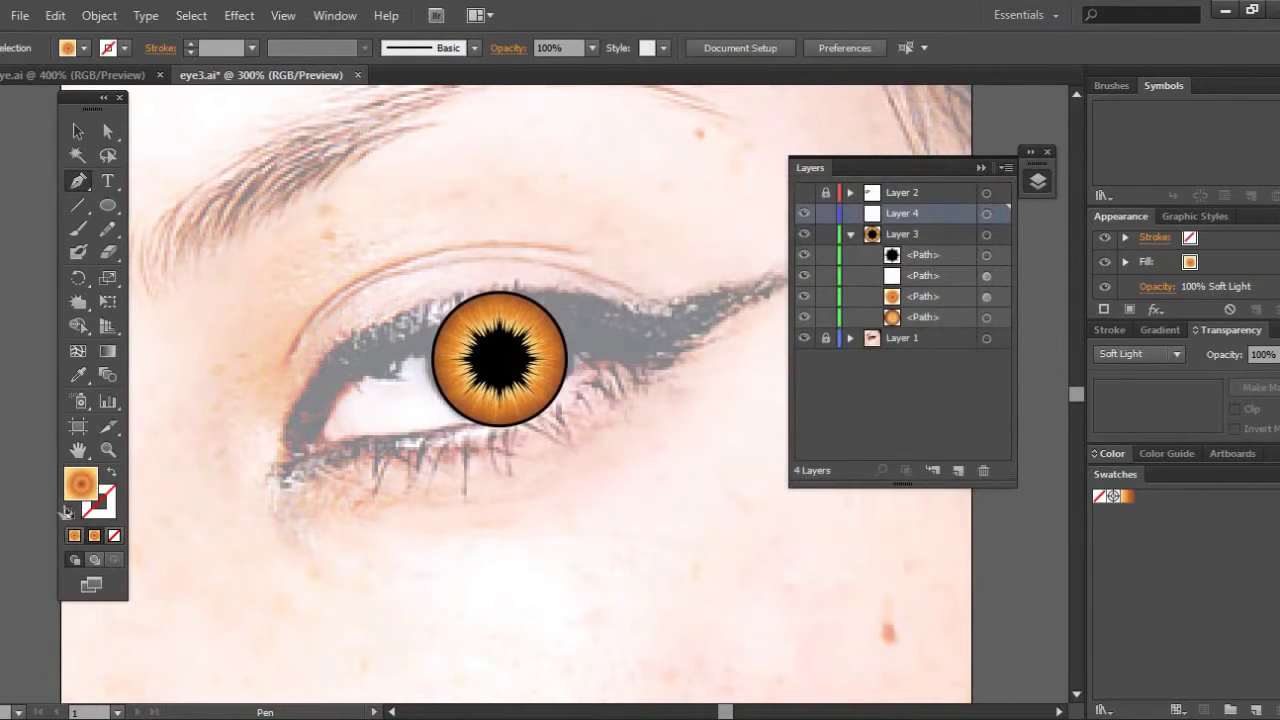
Remove the gradient fill and set the fill color to solid black, hex 000000
left_click(1100, 559)
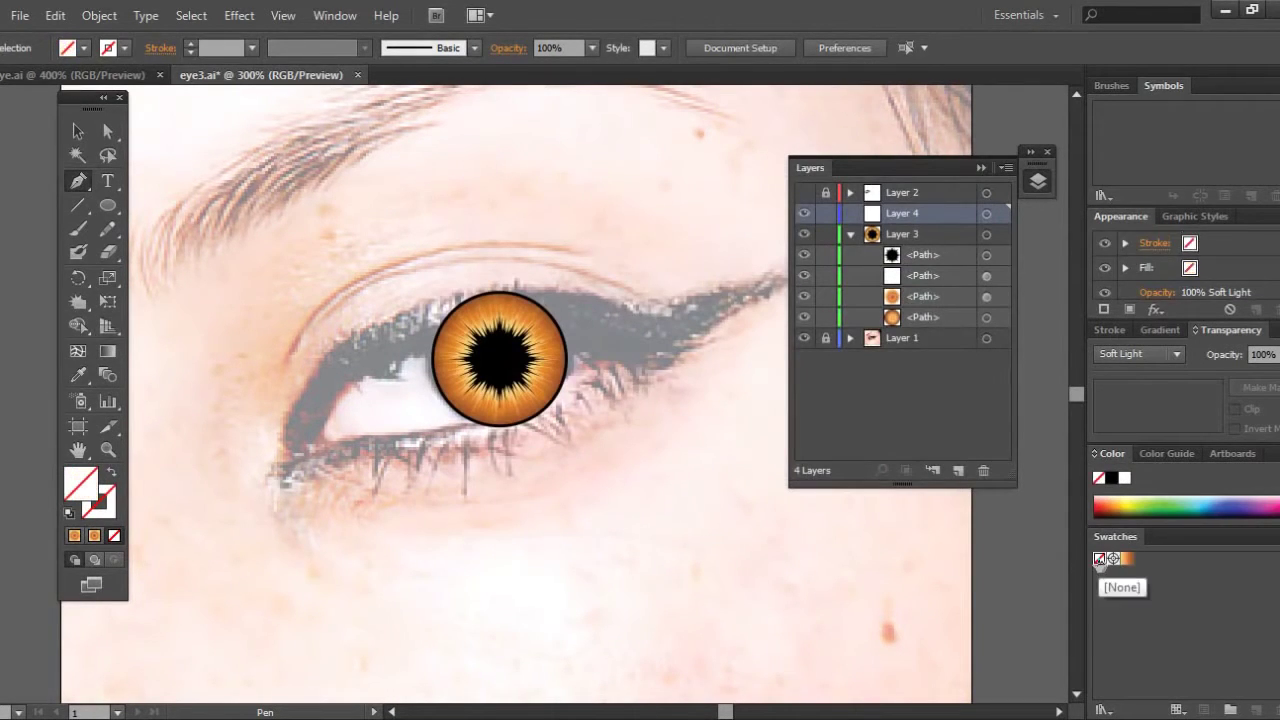
left_click(1110, 479)
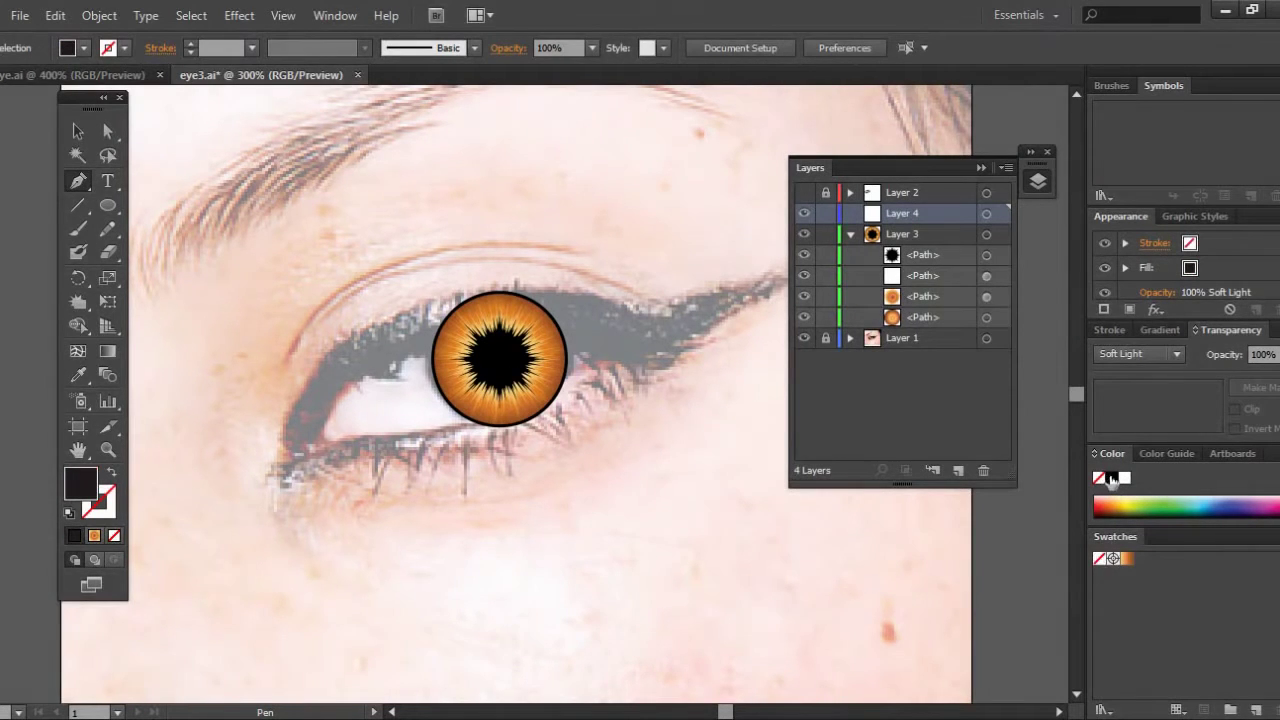
double_click(70, 487)
left_click_drag(466, 482, 450, 492)
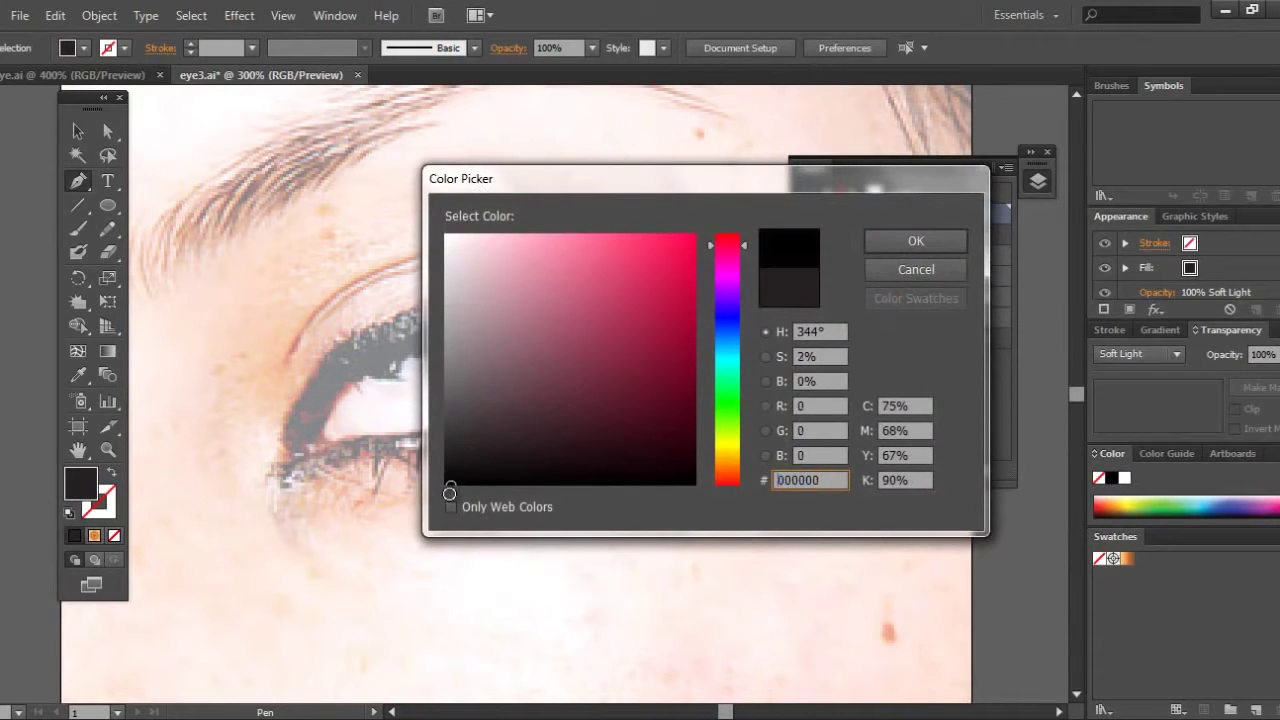
left_click(934, 243)
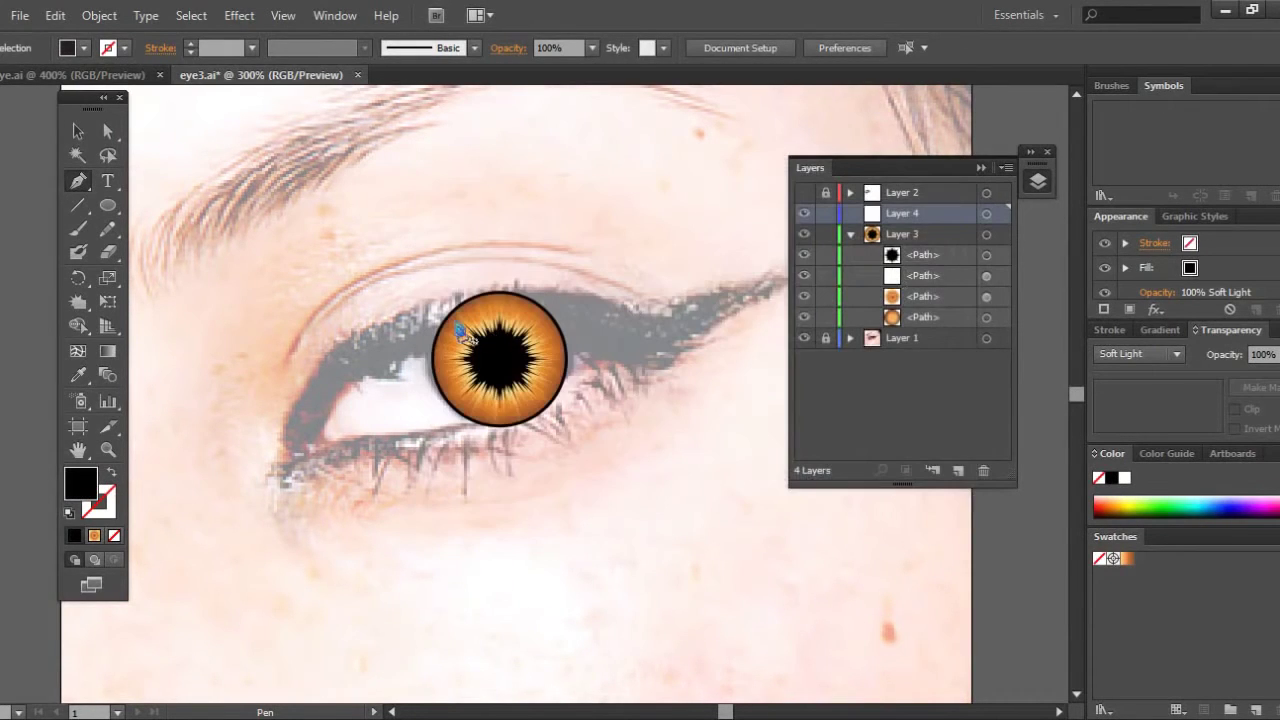
Trace the upper-lid eyeliner on Layer 4 as a closed black Pen shape from the inner corner to the wing tip and back
left_click(293, 467)
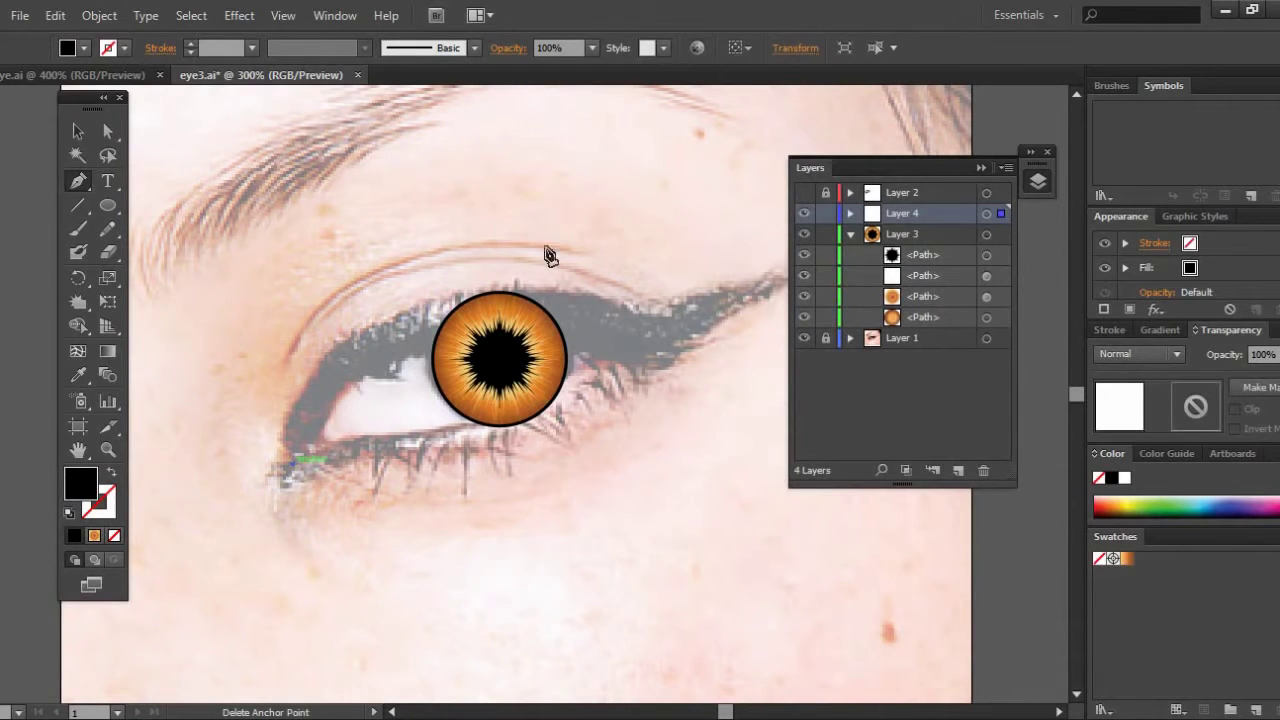
left_click(652, 356)
left_click_drag(652, 356, 925, 438)
key("ctrl+minus")
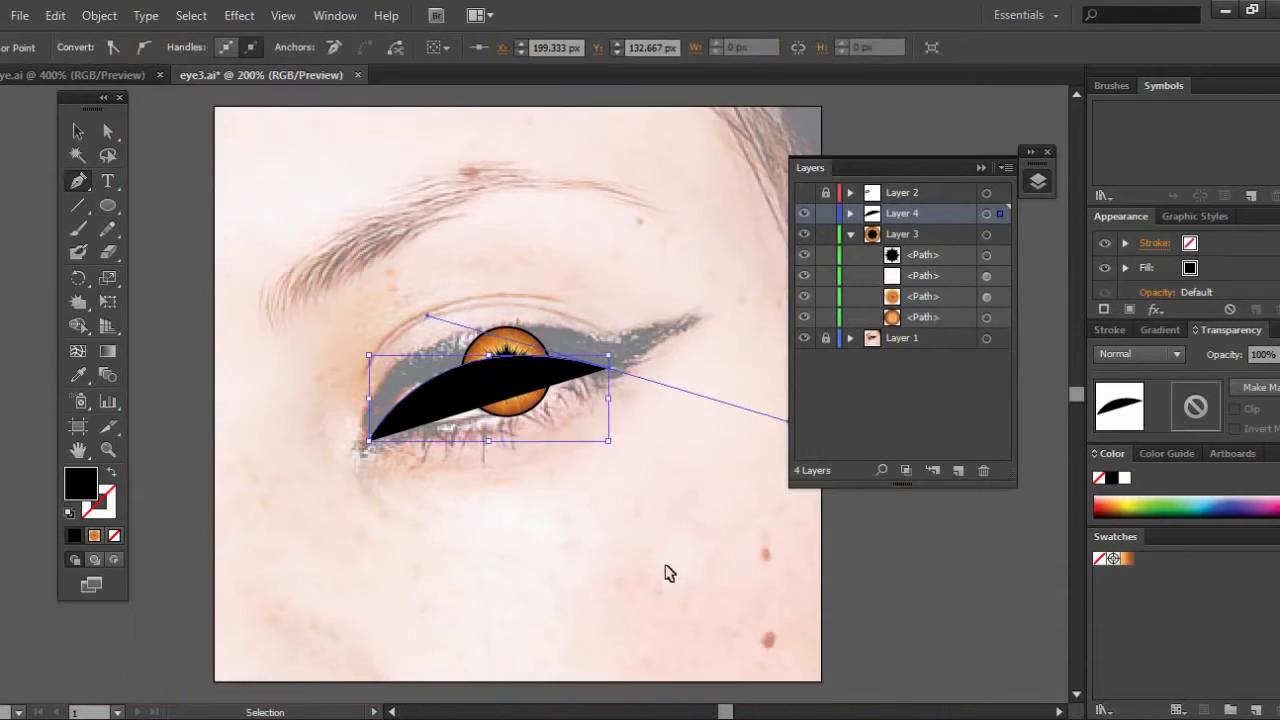
left_click(981, 167)
left_click_drag(790, 420, 642, 377)
left_click_drag(693, 325, 701, 319)
left_click_drag(605, 339, 562, 338)
left_click_drag(373, 450, 285, 623)
left_click(81, 134)
left_click(304, 243)
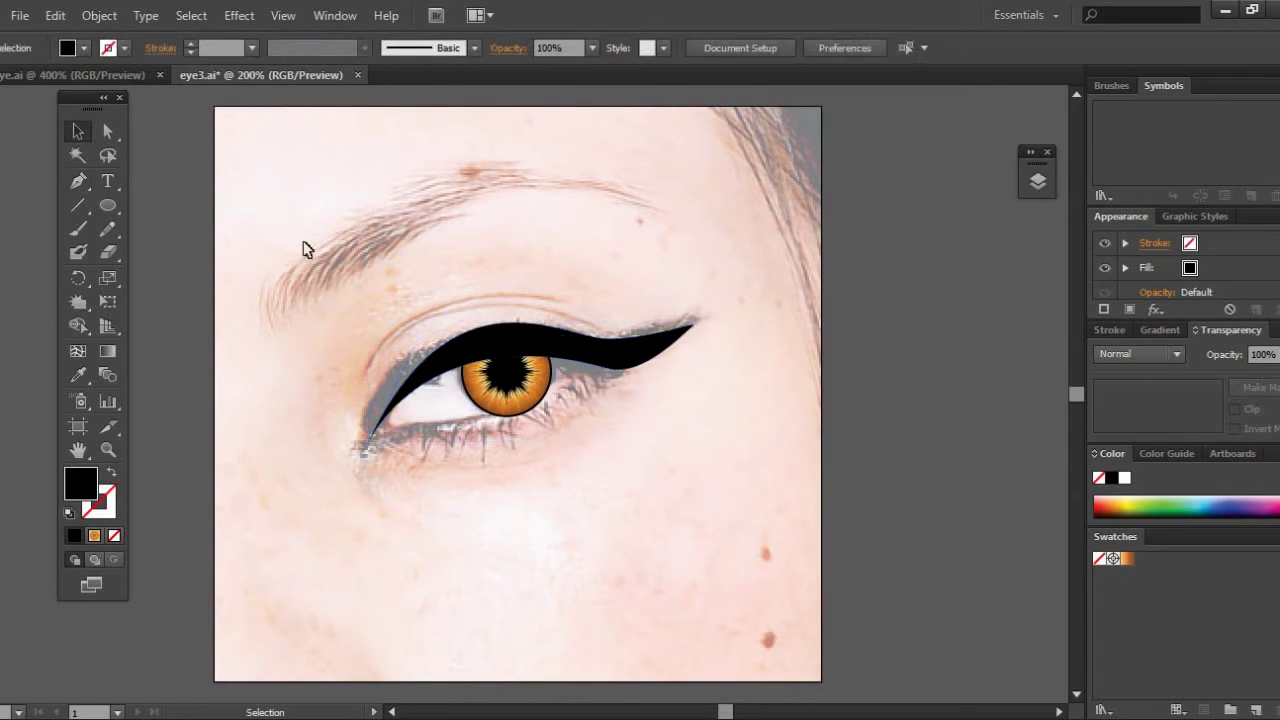
Set no fill and a 1 pt black stroke, and trace the lower lid line from the inner corner around to the outer eye
key("ctrl+plus")
left_click(76, 184)
left_click(106, 506)
left_click(75, 538)
left_click(82, 492)
left_click(114, 536)
left_click(232, 464)
left_click_drag(237, 477, 272, 466)
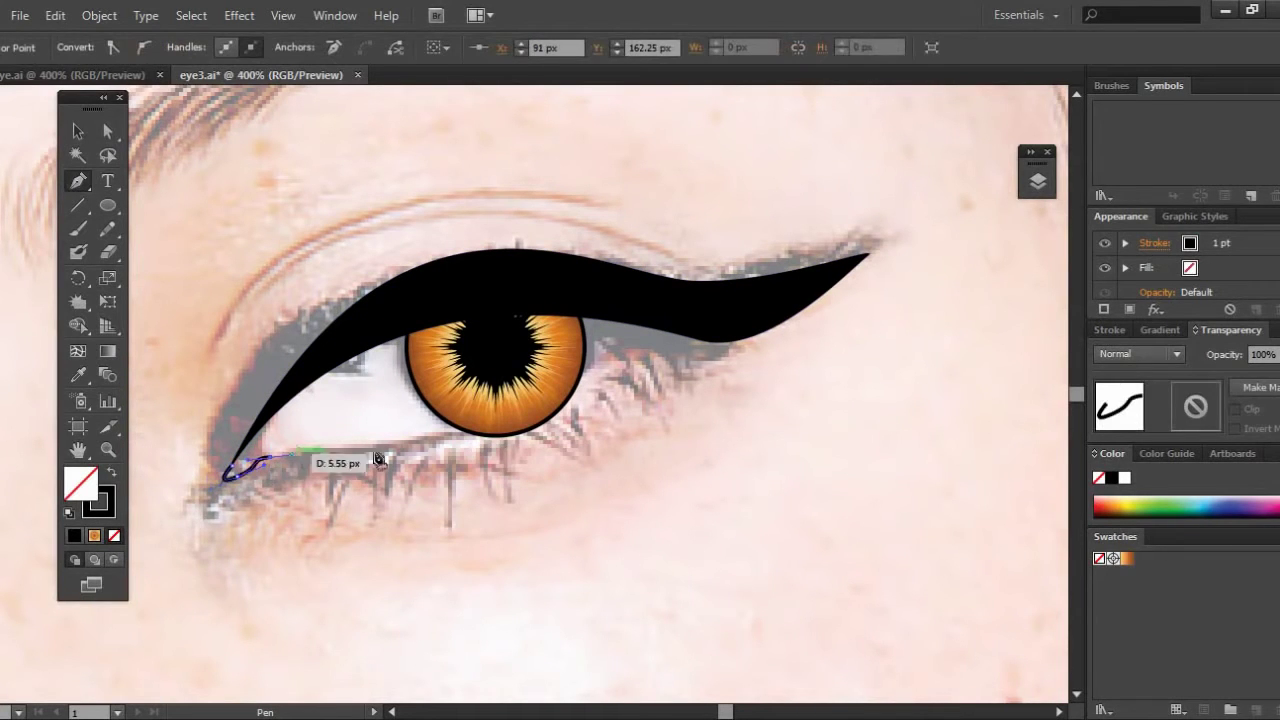
left_click_drag(645, 346, 734, 223)
key("v")
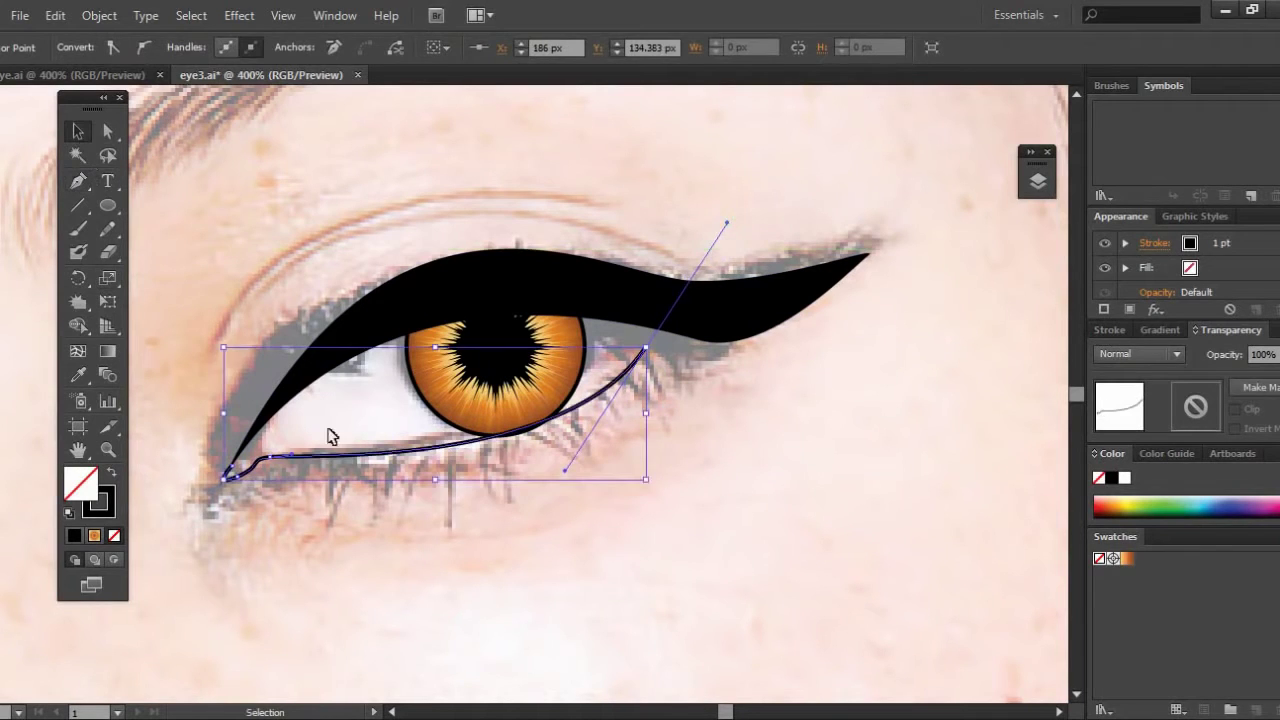
left_click(310, 450)
Draw a second open curve with the Pen tool just inside the lower lid line, ending beside the iris's outer side
left_click(79, 182)
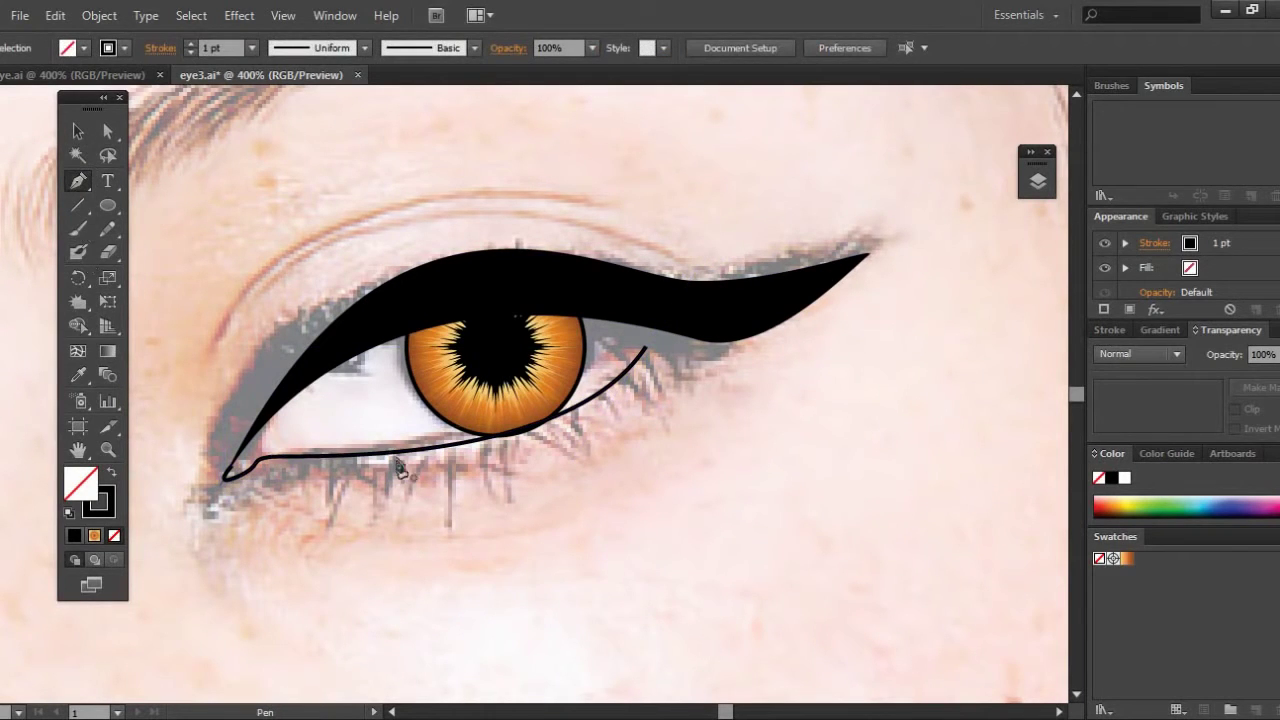
left_click(344, 455)
left_click_drag(600, 362, 675, 279)
left_click(79, 133)
left_click(353, 386)
Select all the iris artwork on Layer 3, scale it down slightly and nudge it to sit within the lid lines
left_click(1038, 181)
left_click(851, 234)
left_click(851, 214)
left_click(851, 214)
left_click(851, 234)
left_click(987, 235)
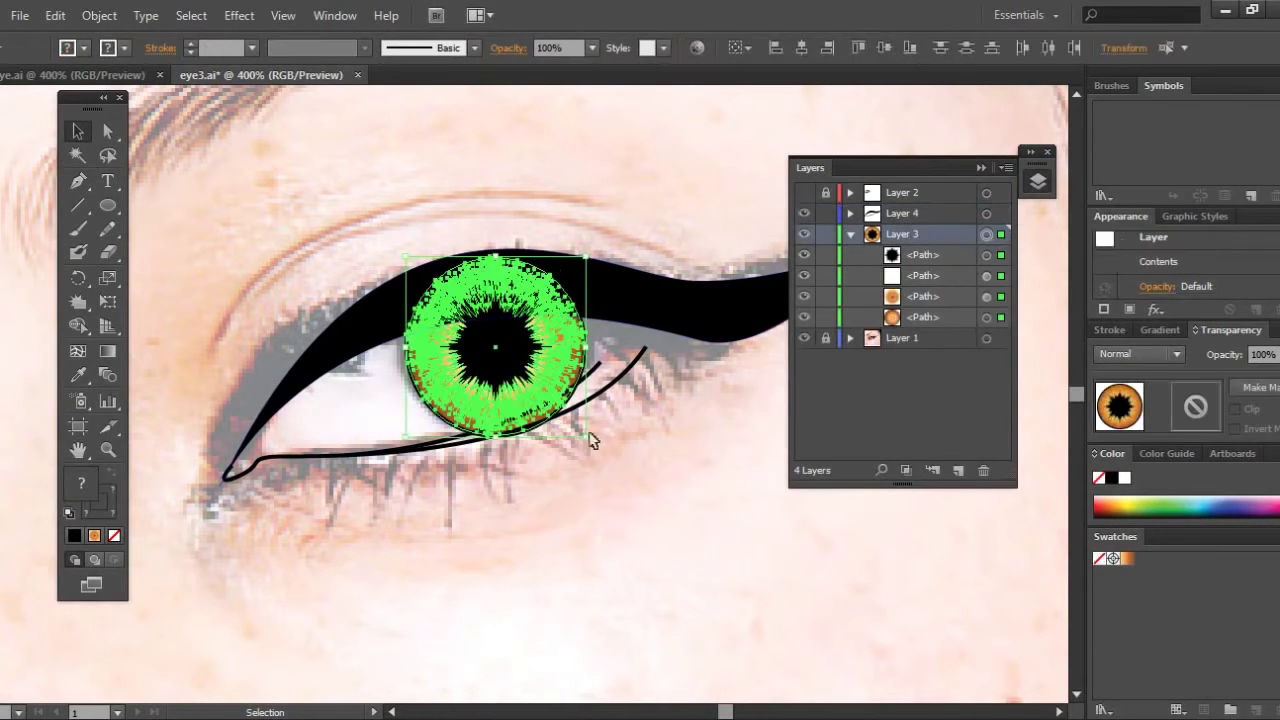
left_click_drag(588, 438, 573, 423)
left_click_drag(492, 341, 492, 348)
key("Up")
key("Up")
key("Left")
key("Down")
key("ctrl+shift+a")
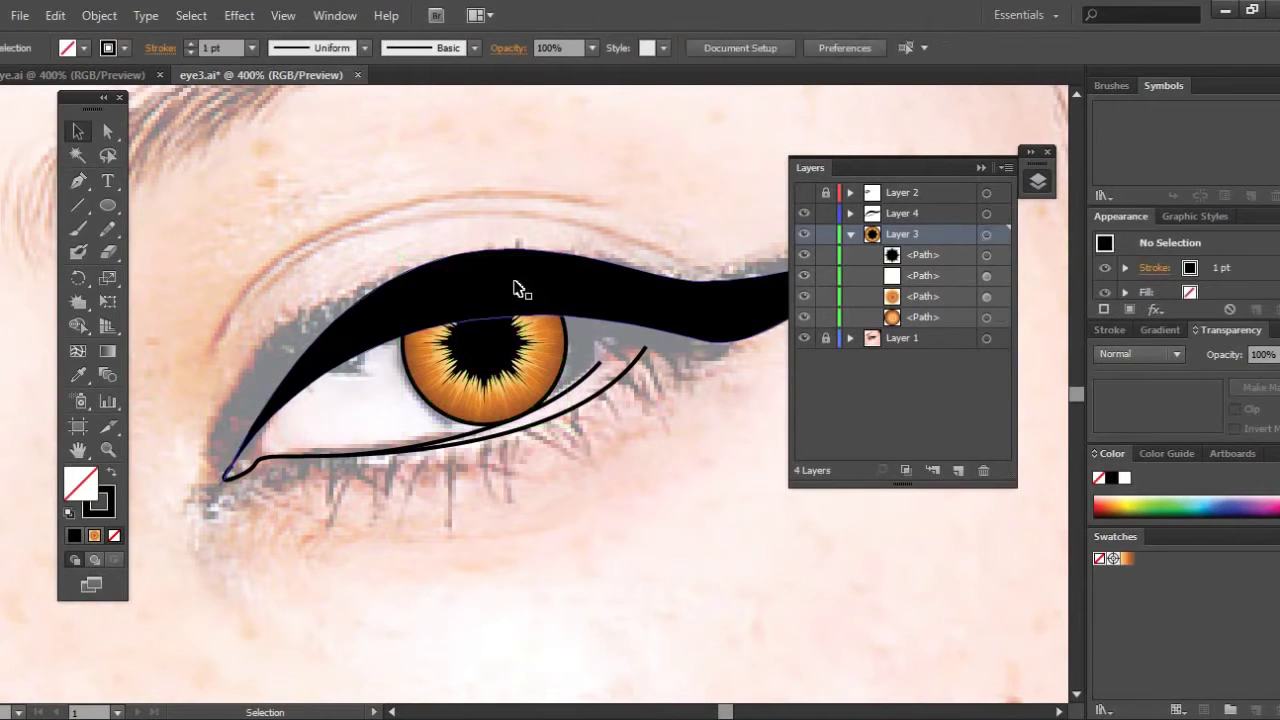
Draw a short curved black line across the inner corner of the eye to separate the tear duct from the eye white
left_click(78, 180)
left_click(260, 455)
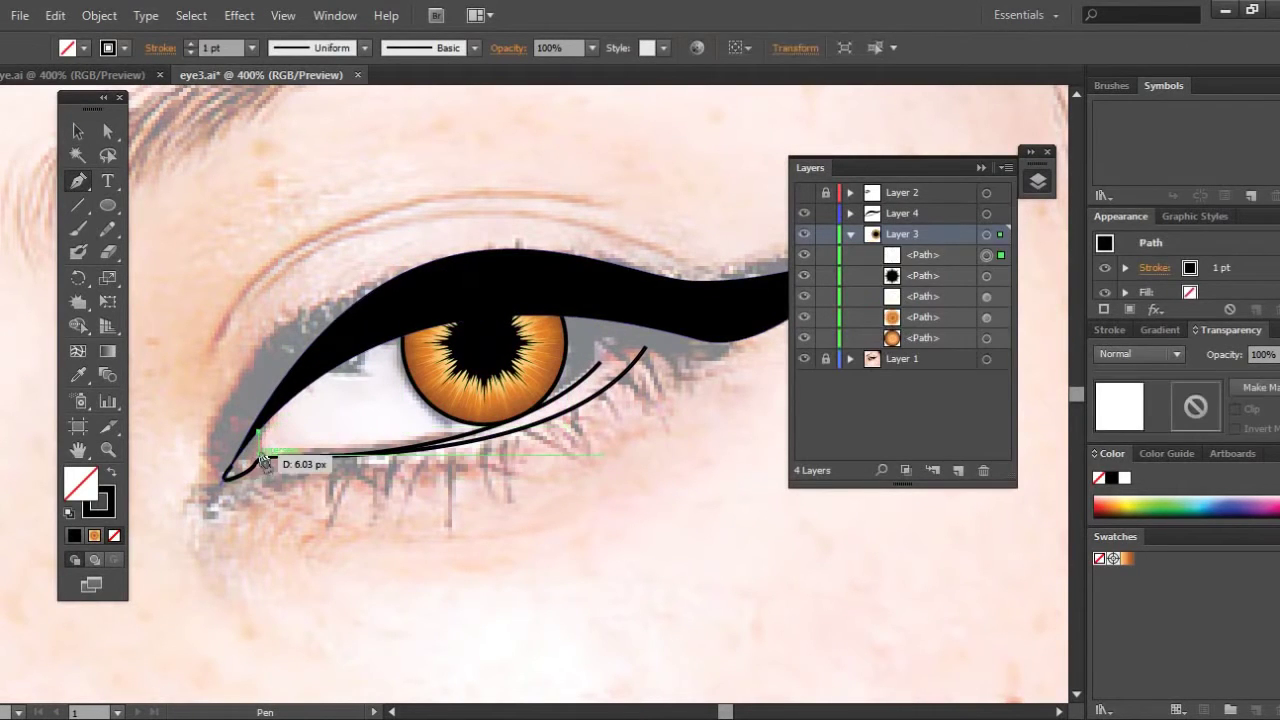
left_click_drag(260, 456, 265, 459)
left_click(78, 131)
left_click(246, 212)
left_click(257, 453)
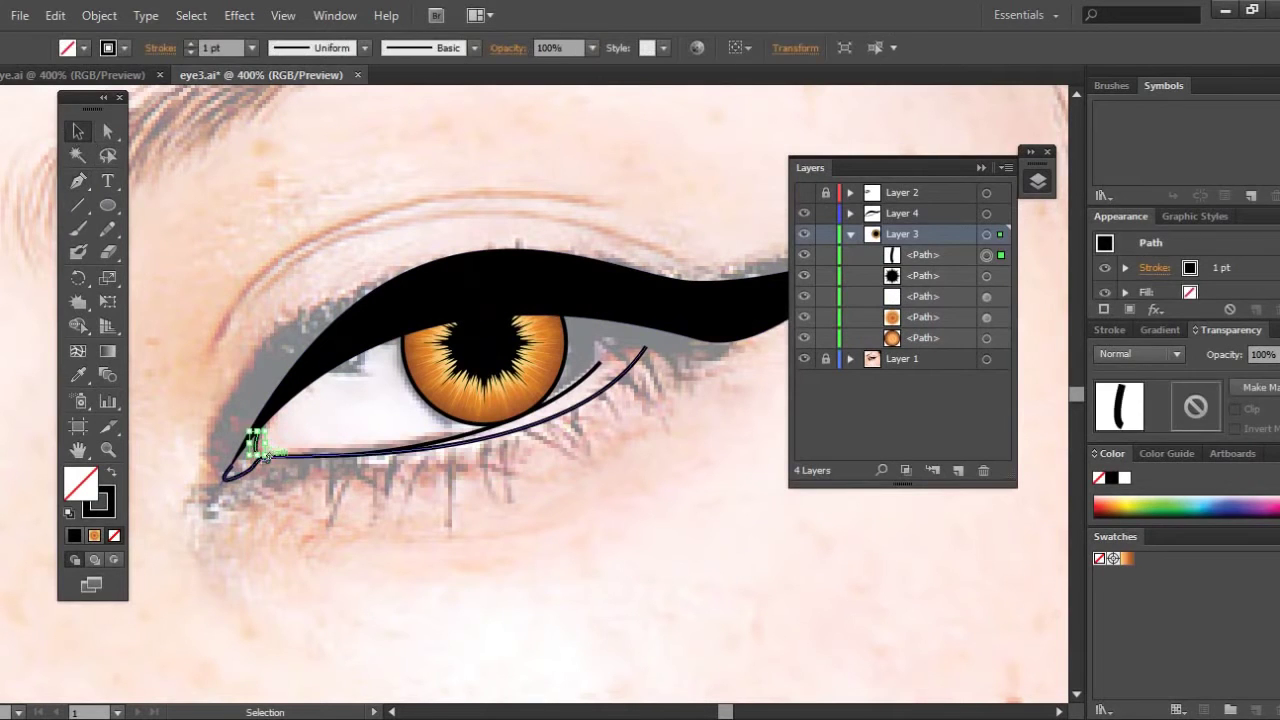
Stretch the inner-corner line so its ends meet the upper eyeliner and the lower lid line
key("ctrl+plus")
left_click(392, 712)
left_click(392, 712)
left_click_drag(276, 488, 277, 497)
left_click(244, 337)
left_click(275, 460)
left_click_drag(275, 453, 275, 444)
left_click(350, 415)
Move the inner-corner path from Layer 3 to Layer 4 and collapse Layer 3's contents
left_click_drag(920, 255, 898, 214)
left_click(850, 234)
key("ctrl+minus")
key("ctrl+minus")
left_click(804, 254)
left_click(804, 254)
Swap to a black fill without stroke and trace the upper eyelid crease with a curved Pen segment
key("shift+x")
key("p")
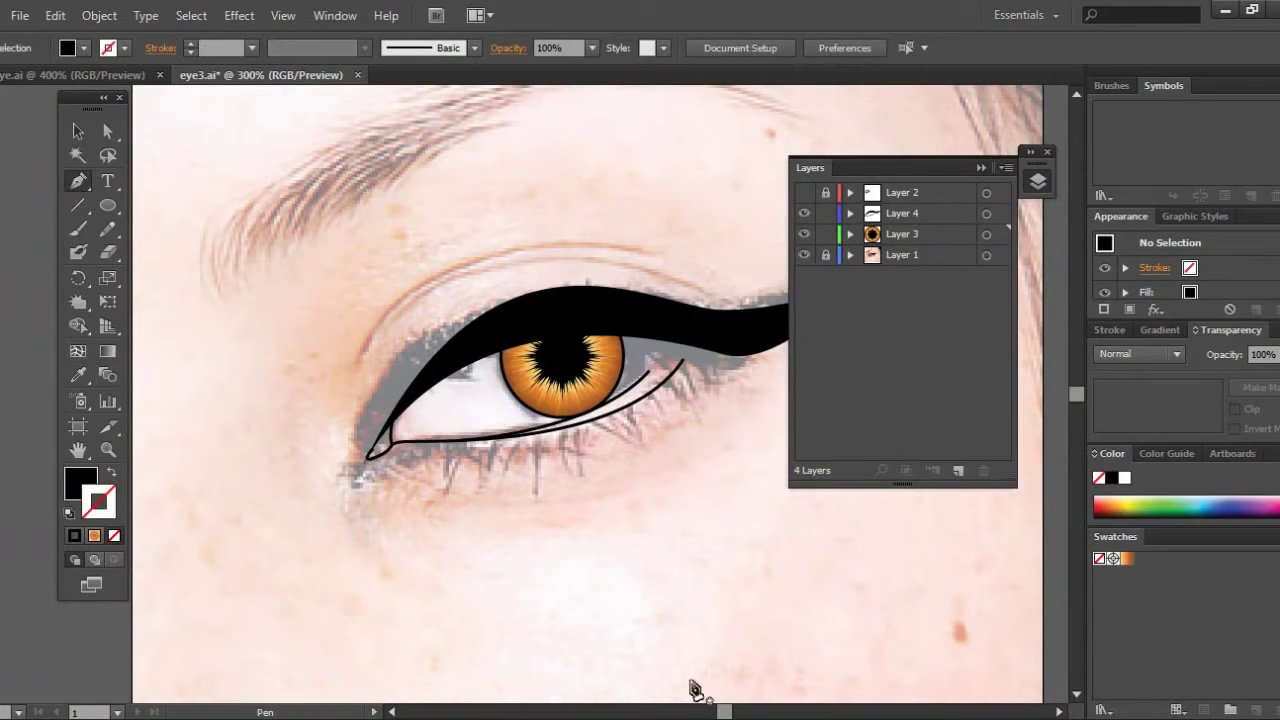
left_click(1058, 712)
left_click(242, 355)
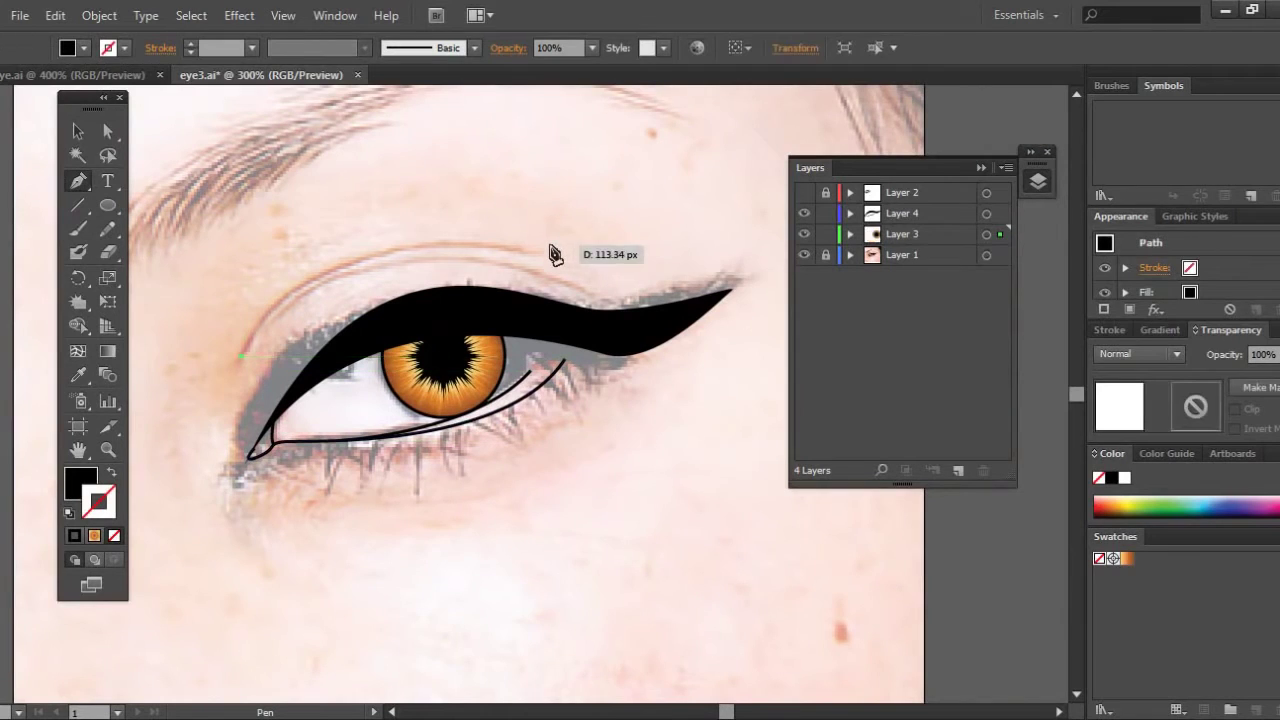
left_click_drag(535, 253, 757, 305)
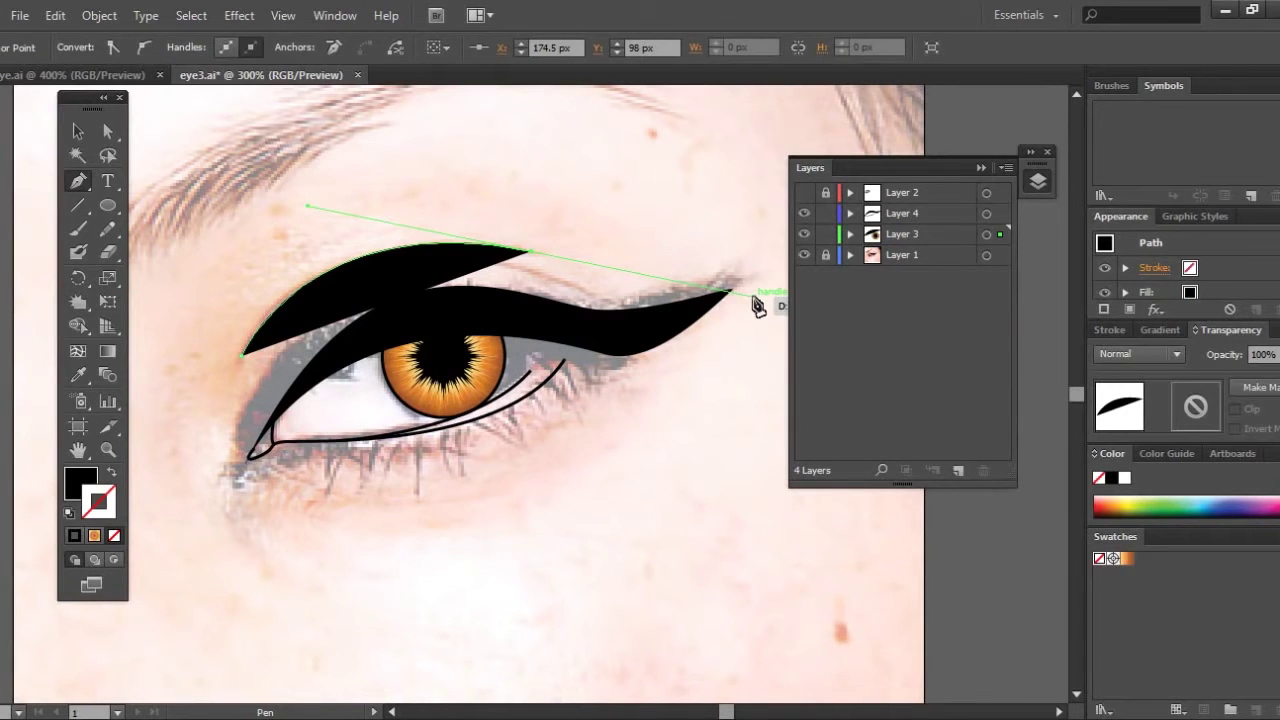
key("ctrl")
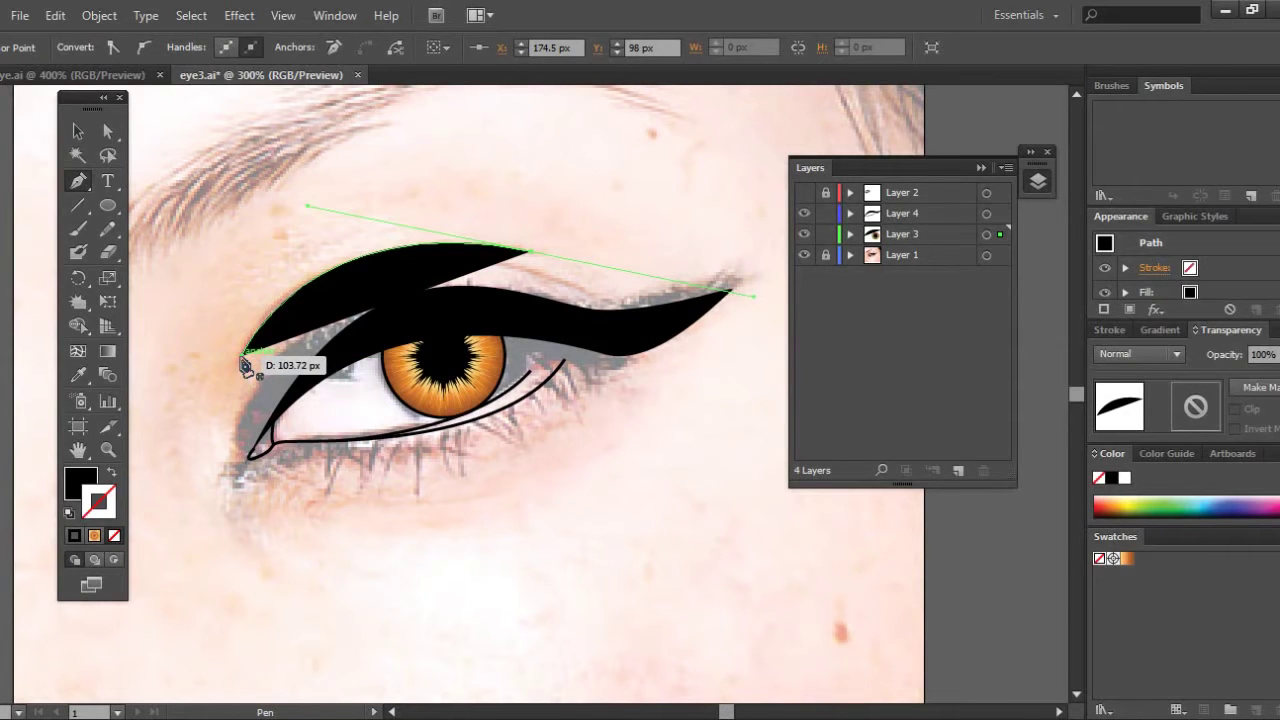
Try to close the crease shape at its starting anchor with the long outer handle in place, and undo it
left_click_drag(243, 355, 245, 275)
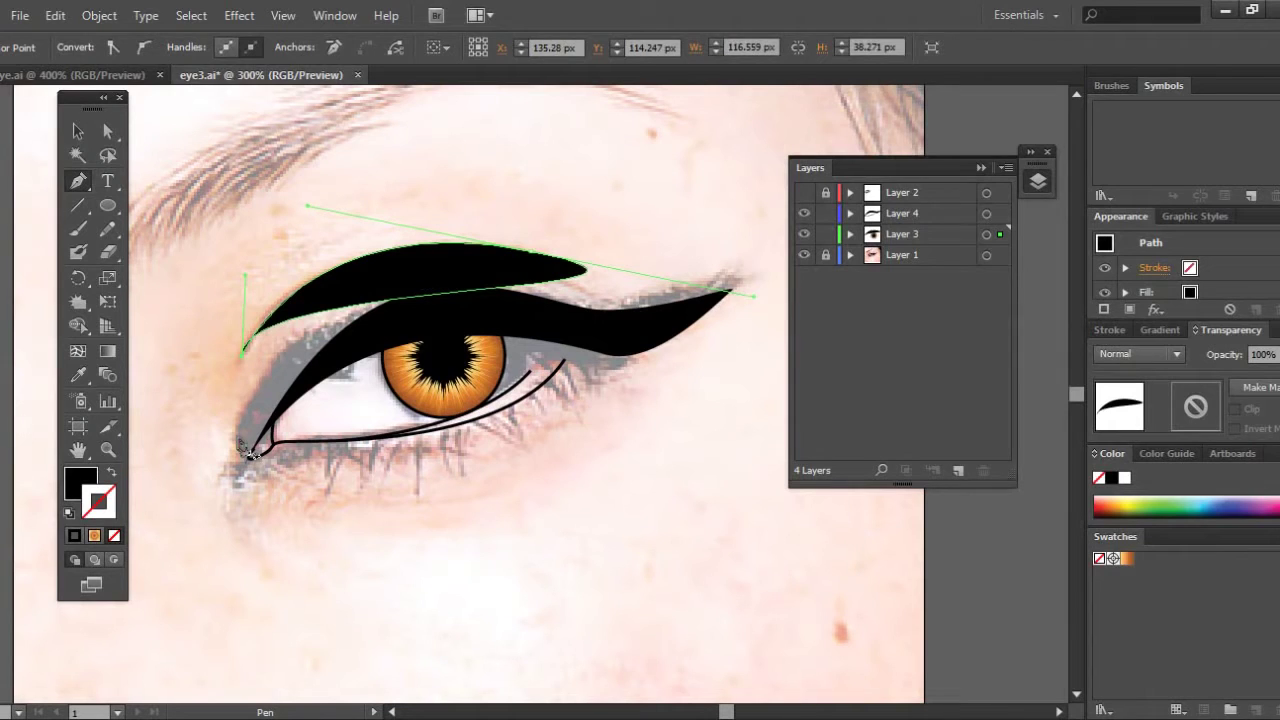
key("ctrl+z")
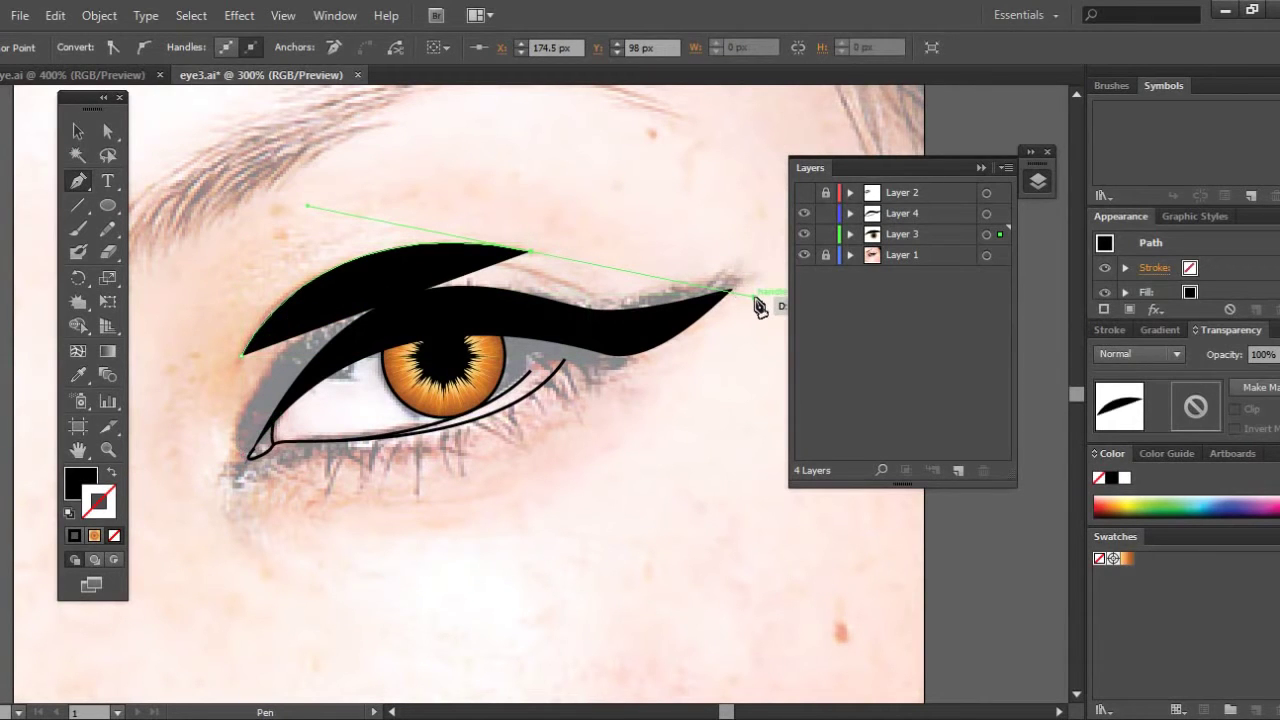
key("ctrl+shift+z")
key("ctrl+z")
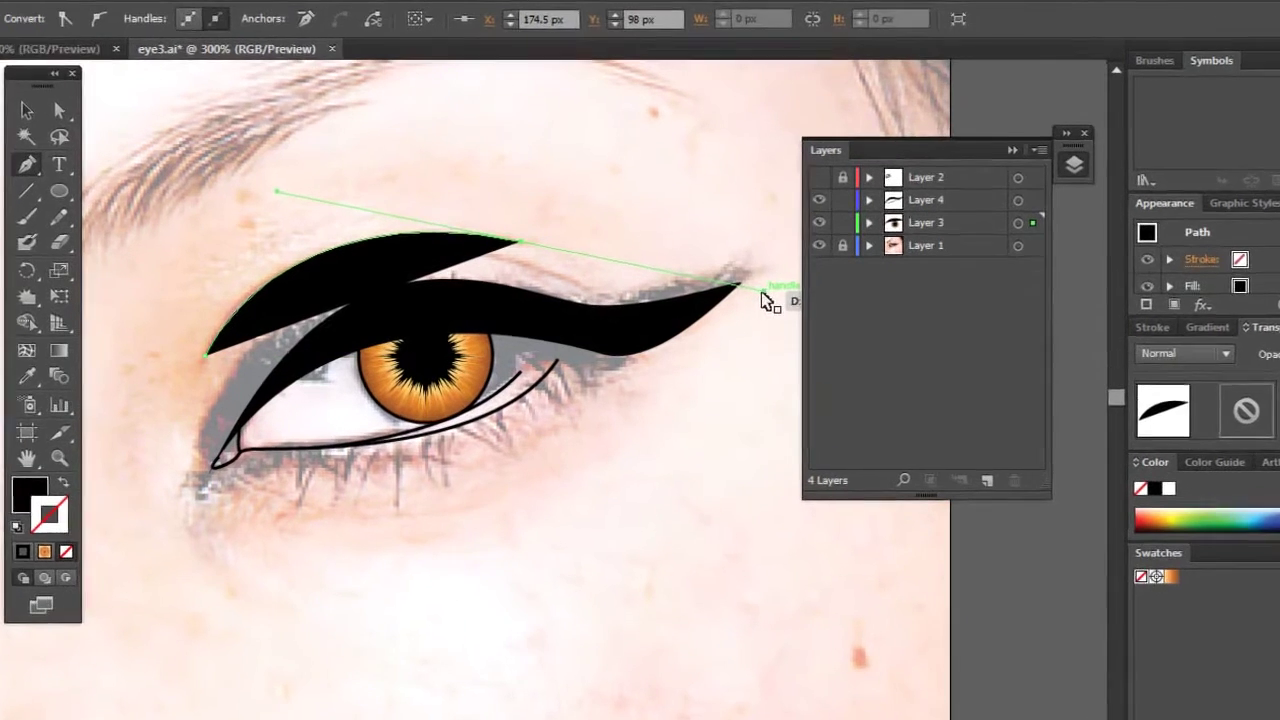
Shorten the crease curve's outer handle, close the shape as a thin tapered line, and check it with the Layer 1 photo hidden
key("ctrl")
key("ctrl")
left_click_drag(788, 282, 510, 221)
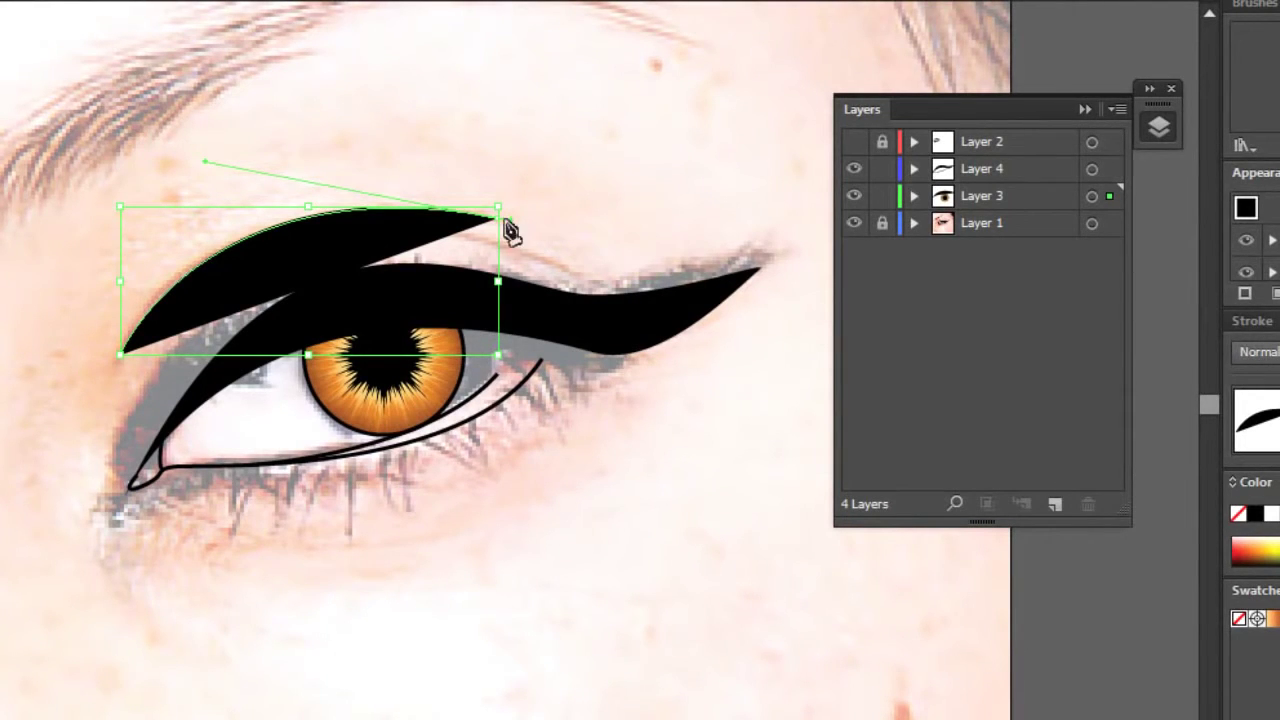
left_click_drag(130, 366, 15, 553)
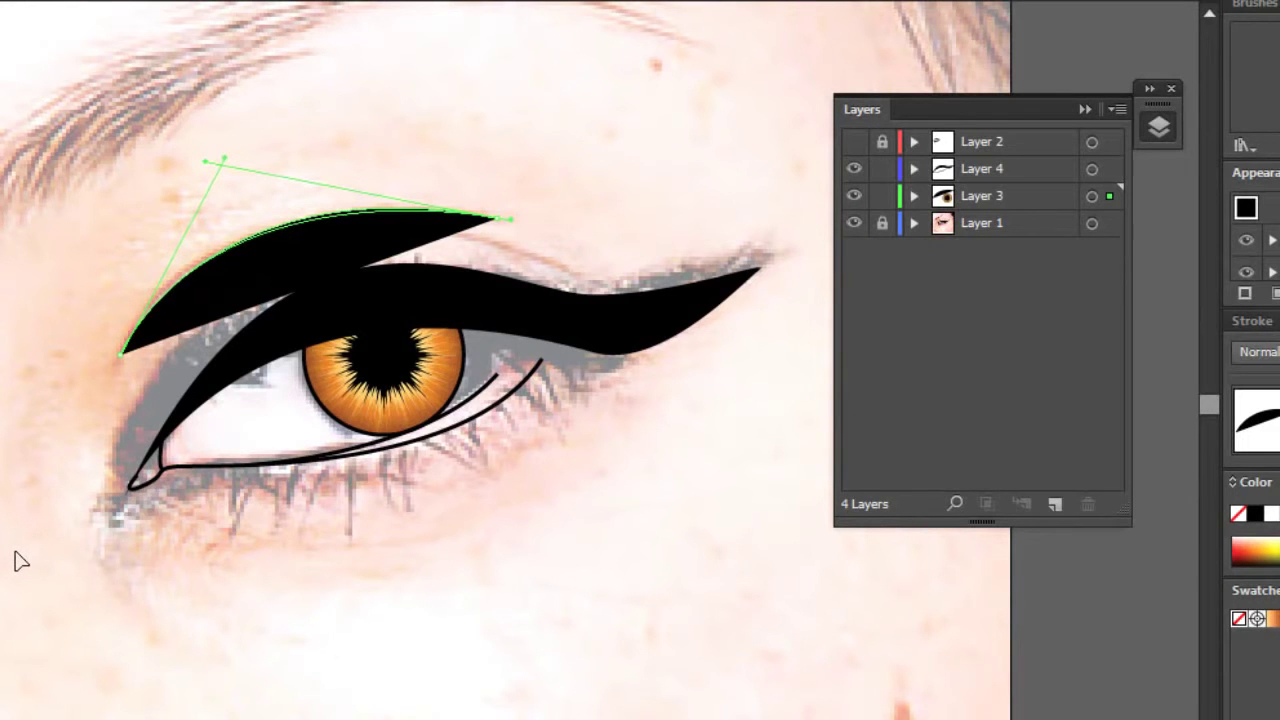
left_click_drag(12, 551, 11, 549)
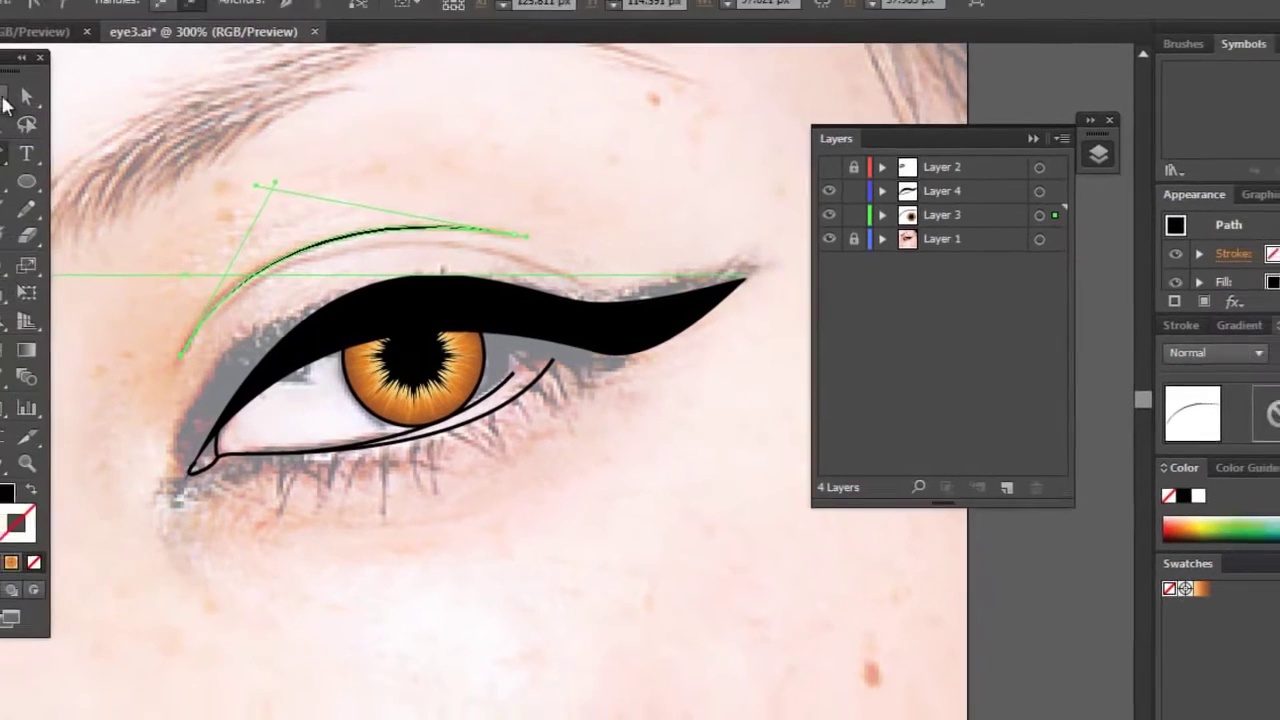
left_click(3, 98)
left_click(640, 193)
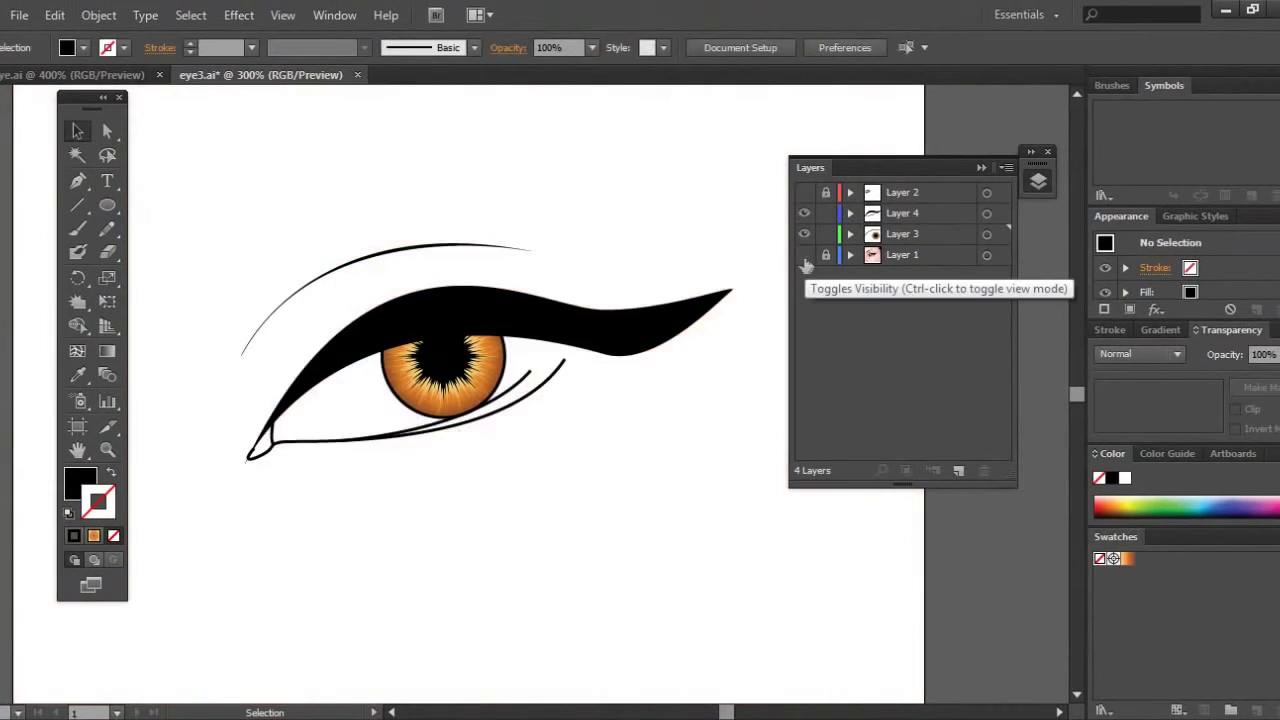
left_click(805, 258)
Draw a second thin tapered black crease line below the first with the Pen tool, shortening its outer handle before closing it
key("p")
left_click(278, 318)
mouse_move(610, 302)
left_mouse_down()
mouse_move(700, 381)
mouse_move(823, 400)
mouse_move(682, 343)
mouse_move(823, 400)
left_mouse_up()
left_click(981, 167)
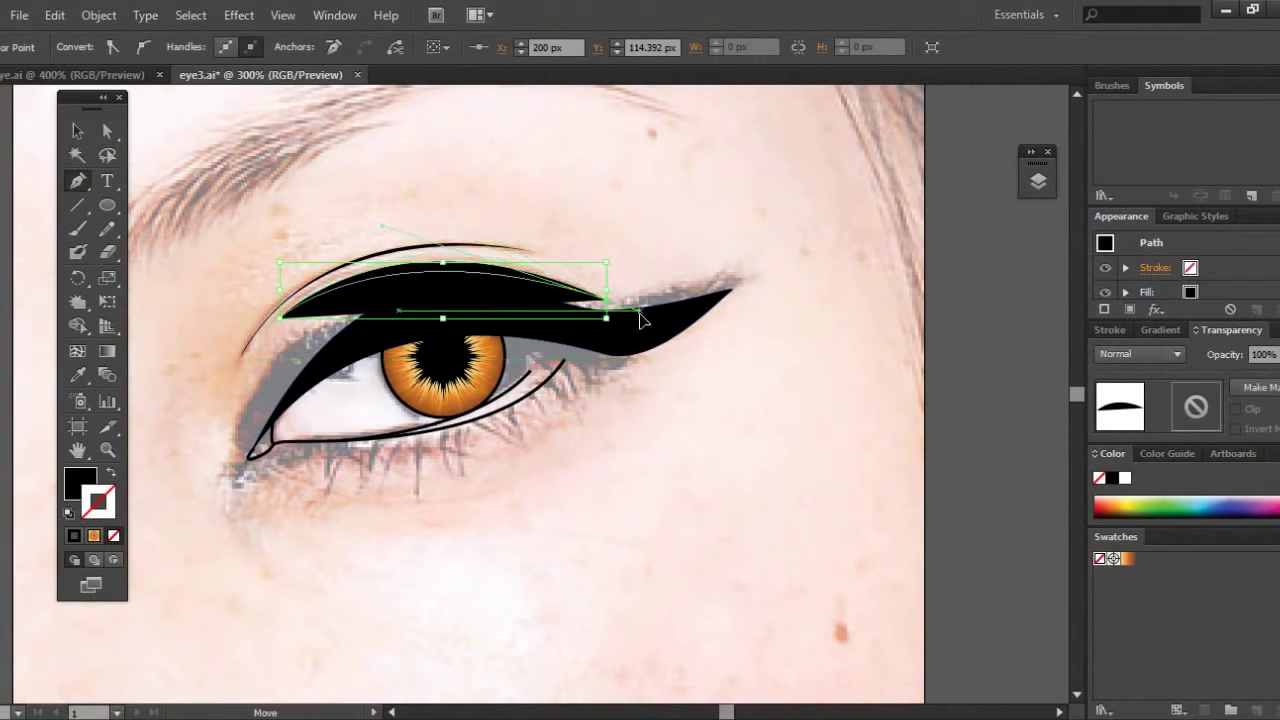
left_click(606, 300)
left_click_drag(284, 322, 148, 430)
key("v")
left_click(461, 155)
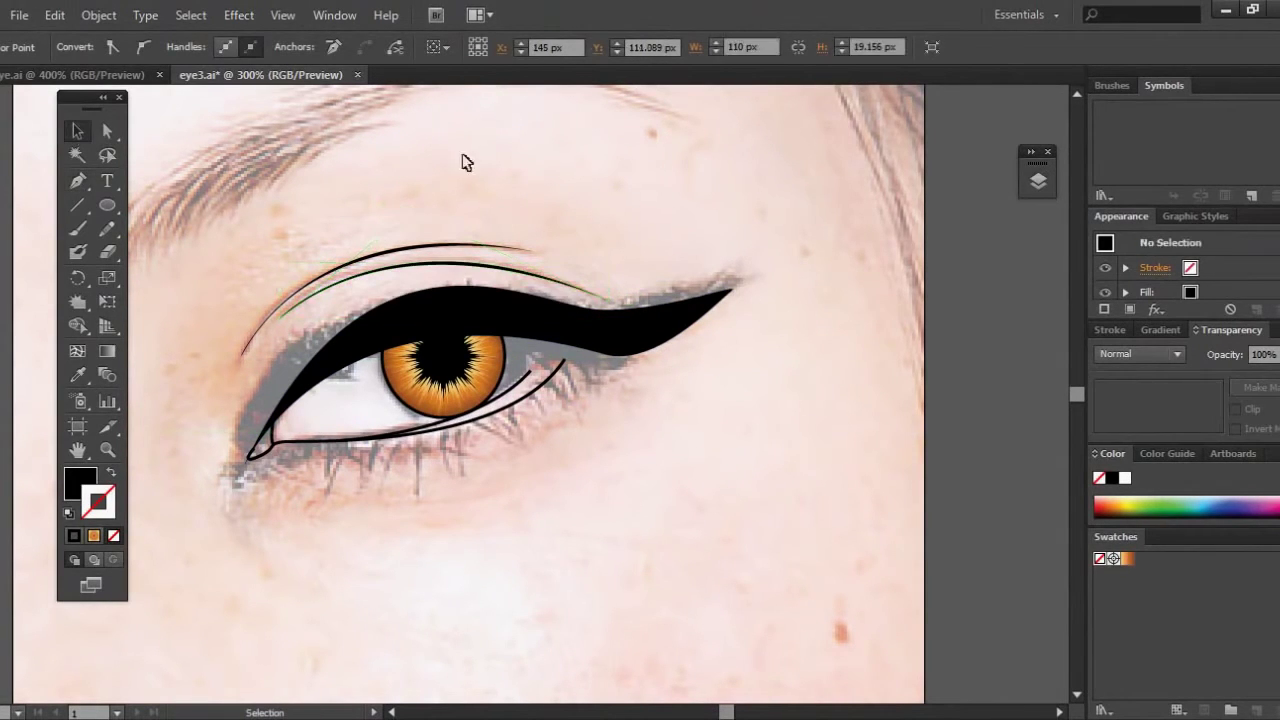
On Layer 4, draw a thin closed black shadow shape along the lower edge of the upper eyeliner, across the top of the iris
left_click(1038, 181)
left_click(805, 255)
left_click(805, 255)
left_click(902, 214)
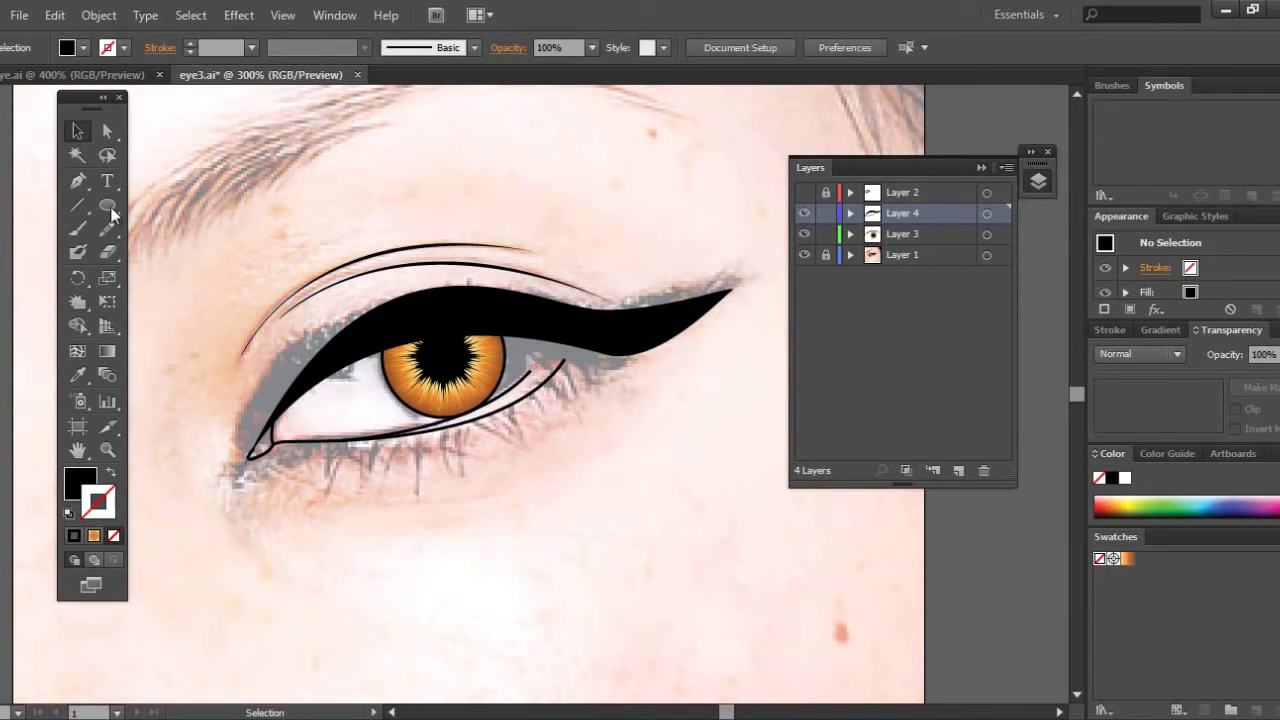
left_click(77, 180)
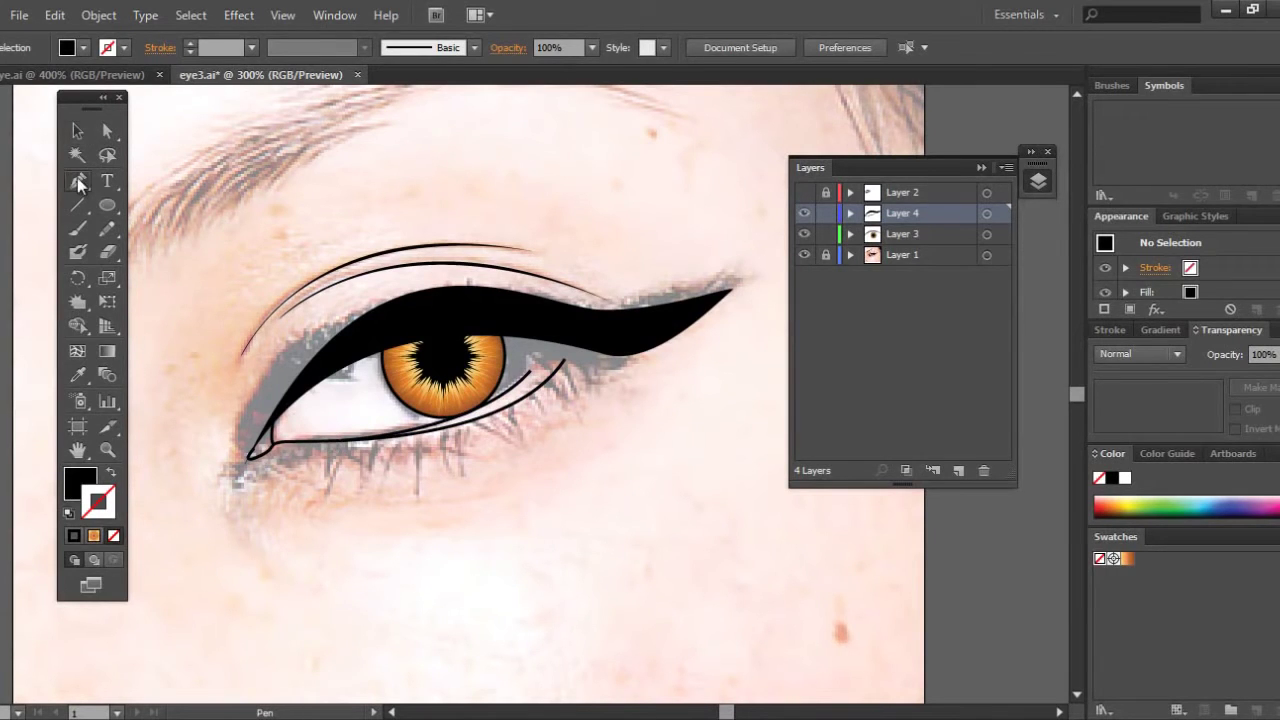
left_click(303, 410, "ctrl")
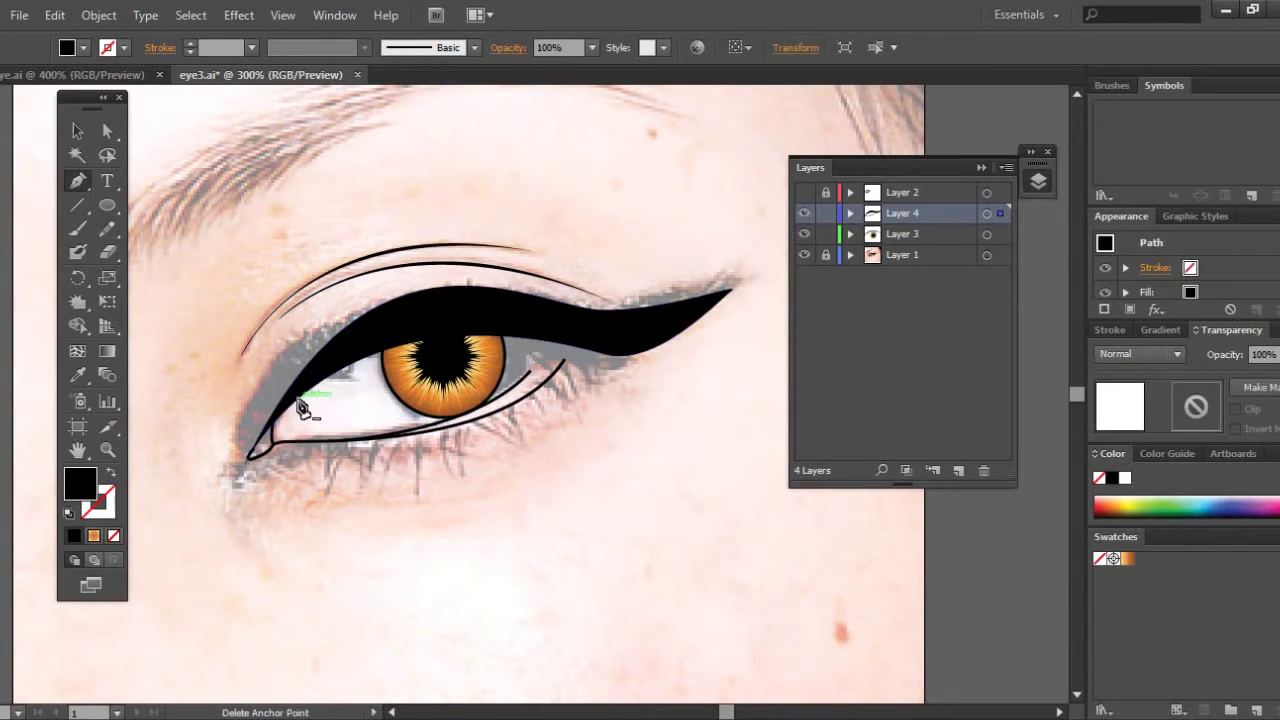
left_click_drag(560, 334, 617, 352)
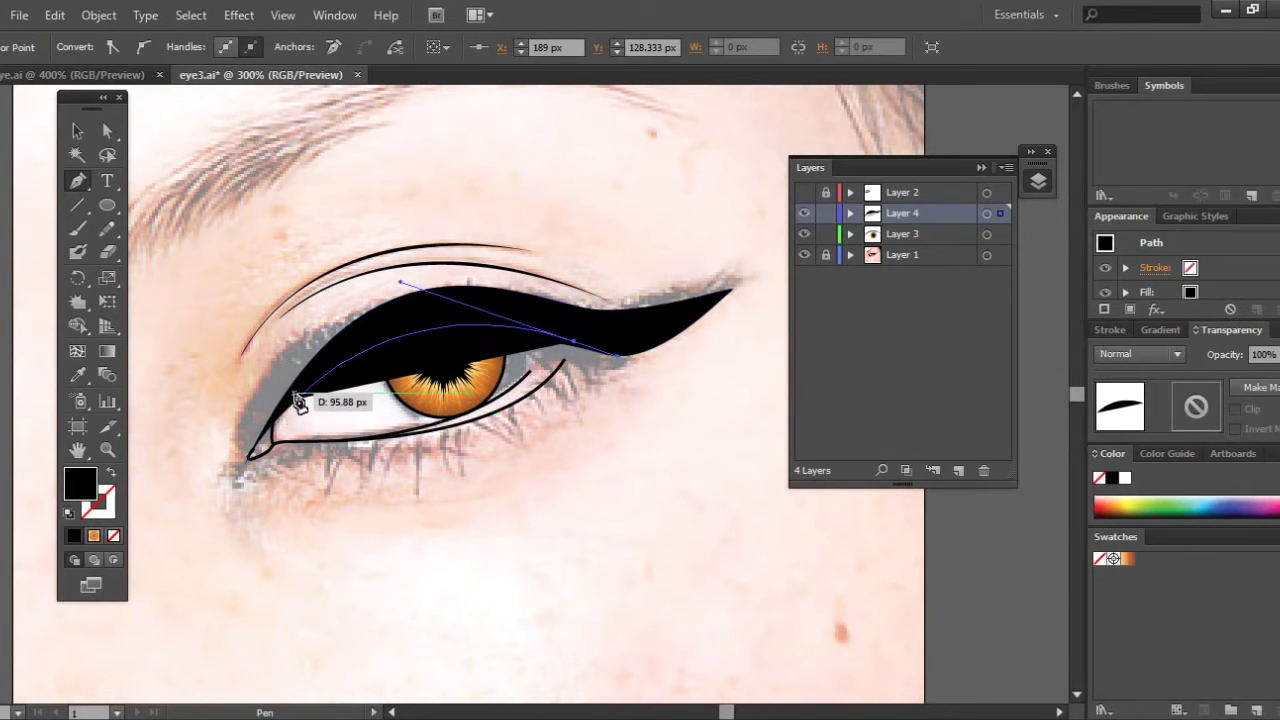
left_click_drag(303, 408, 289, 406)
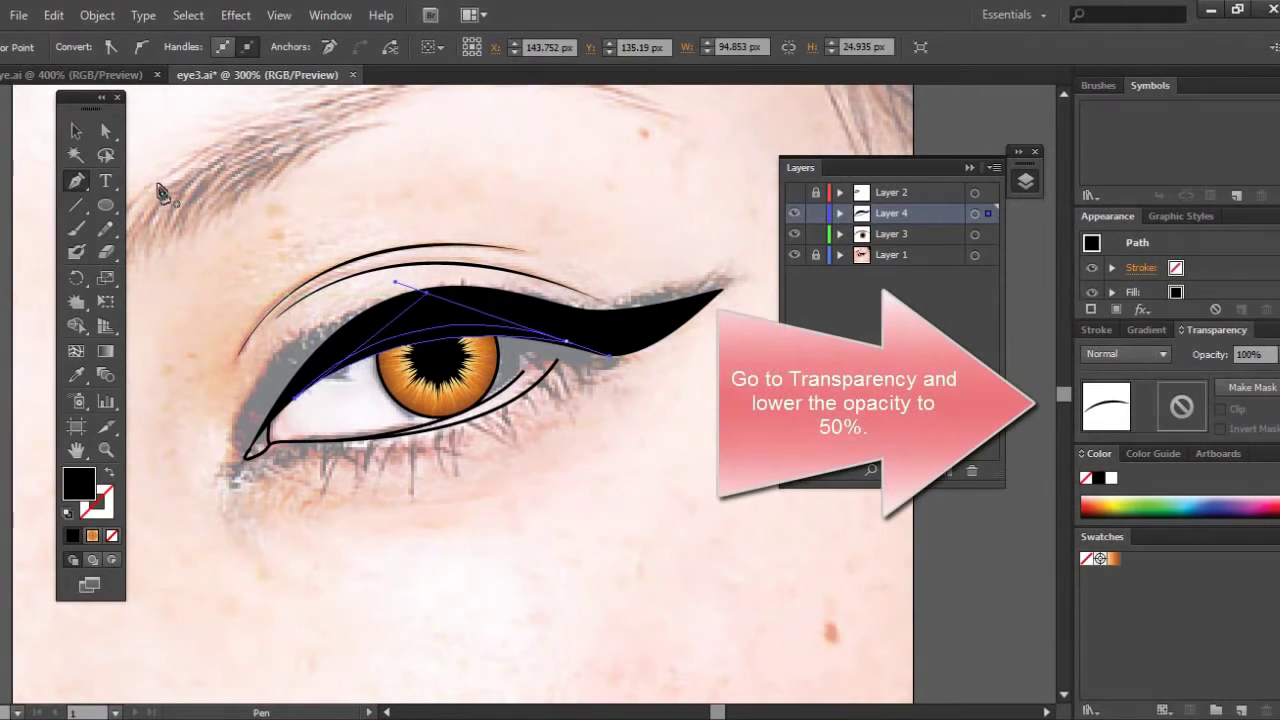
Lower the opacity of the shadow shape under the upper eyeliner to 50%
left_click(76, 130)
left_click(395, 345)
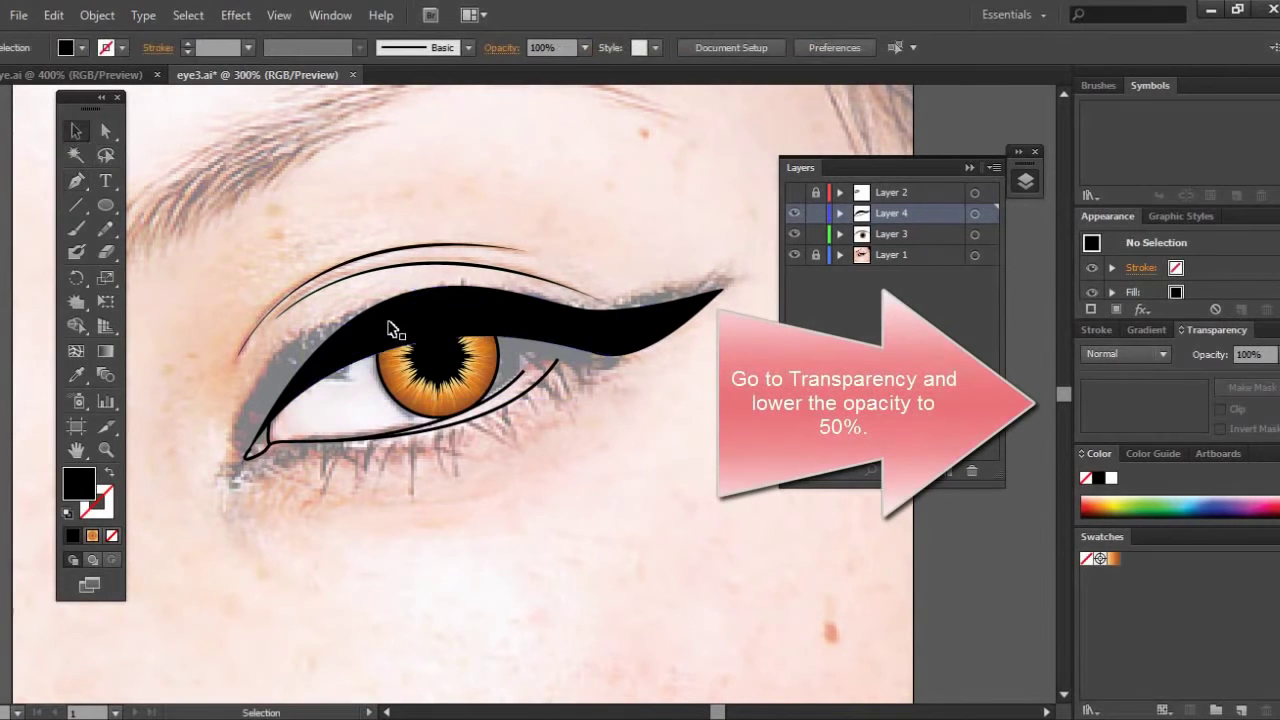
left_click(400, 347)
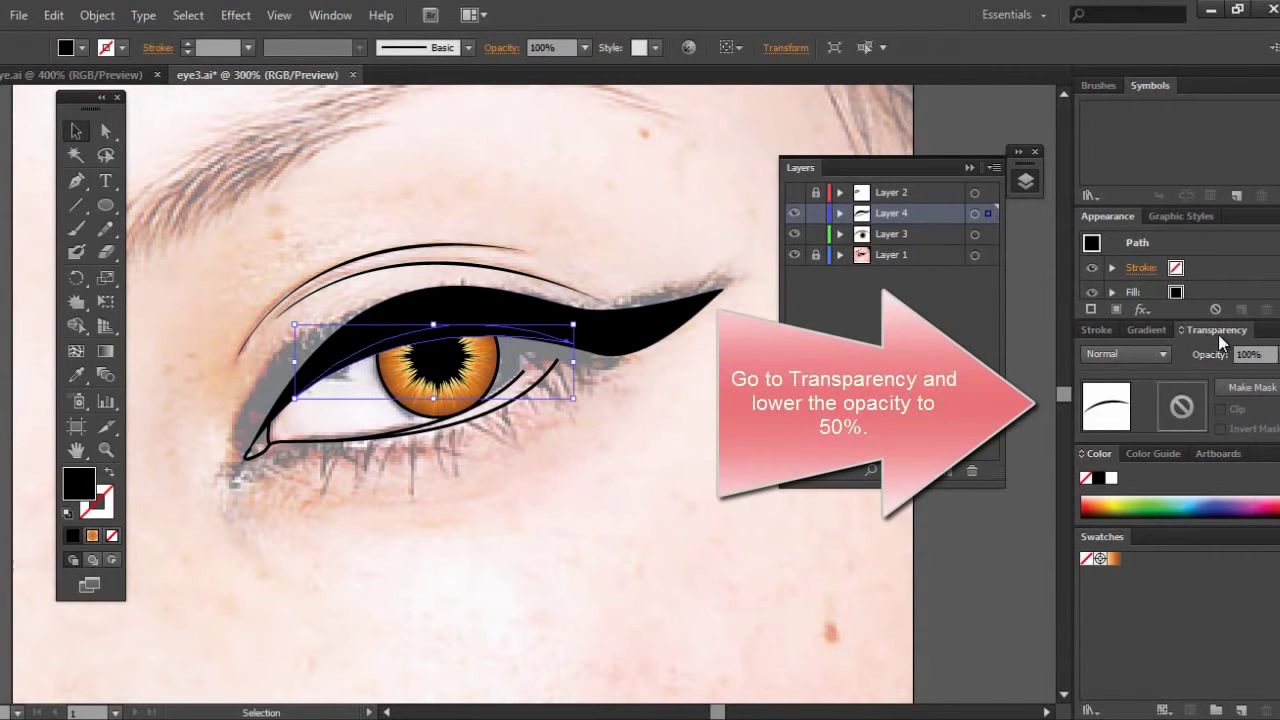
left_click(1273, 354)
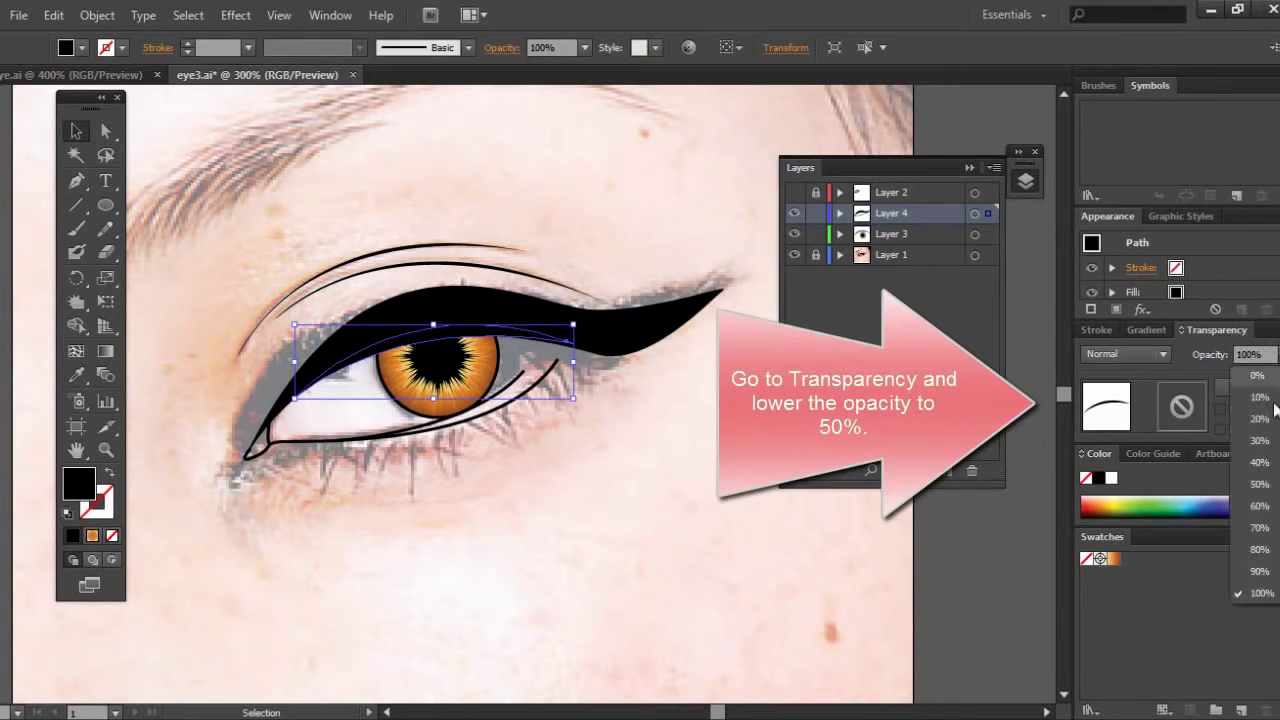
left_click(1261, 490)
left_click(545, 453)
Lock Layer 3 and nudge the semi-transparent shadow shape slightly down over the iris
left_click(455, 336)
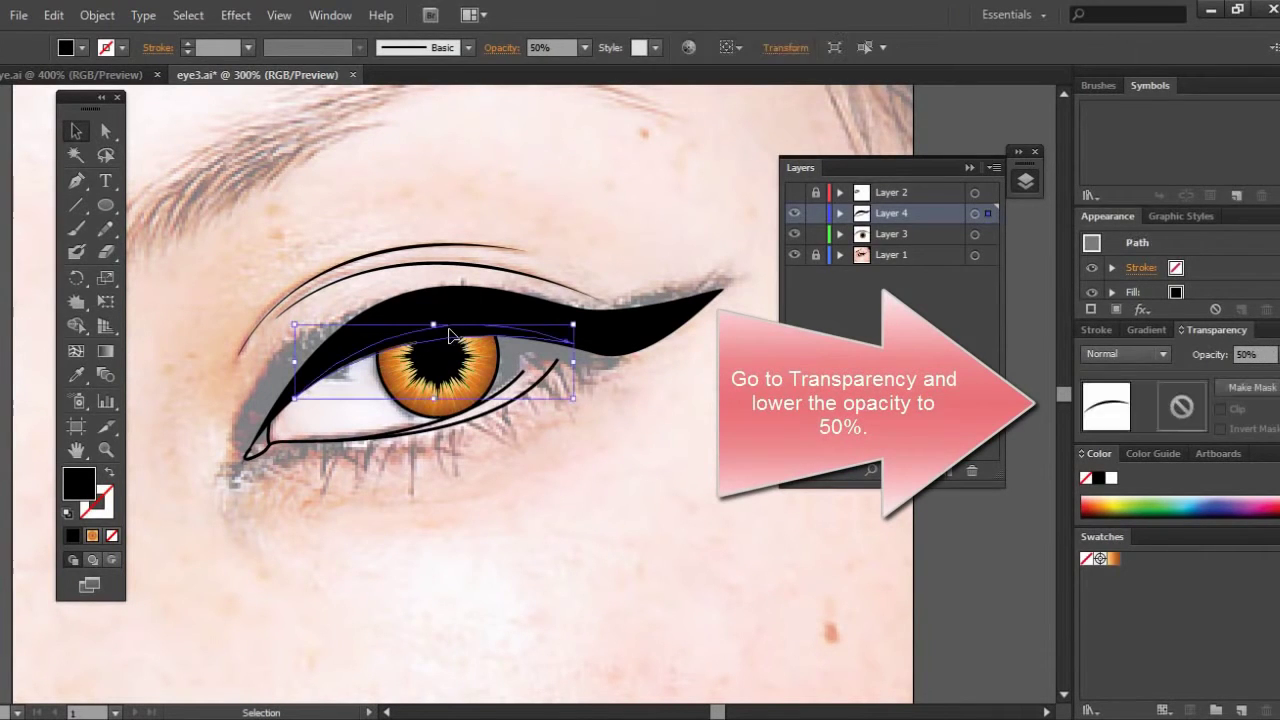
left_click(440, 168)
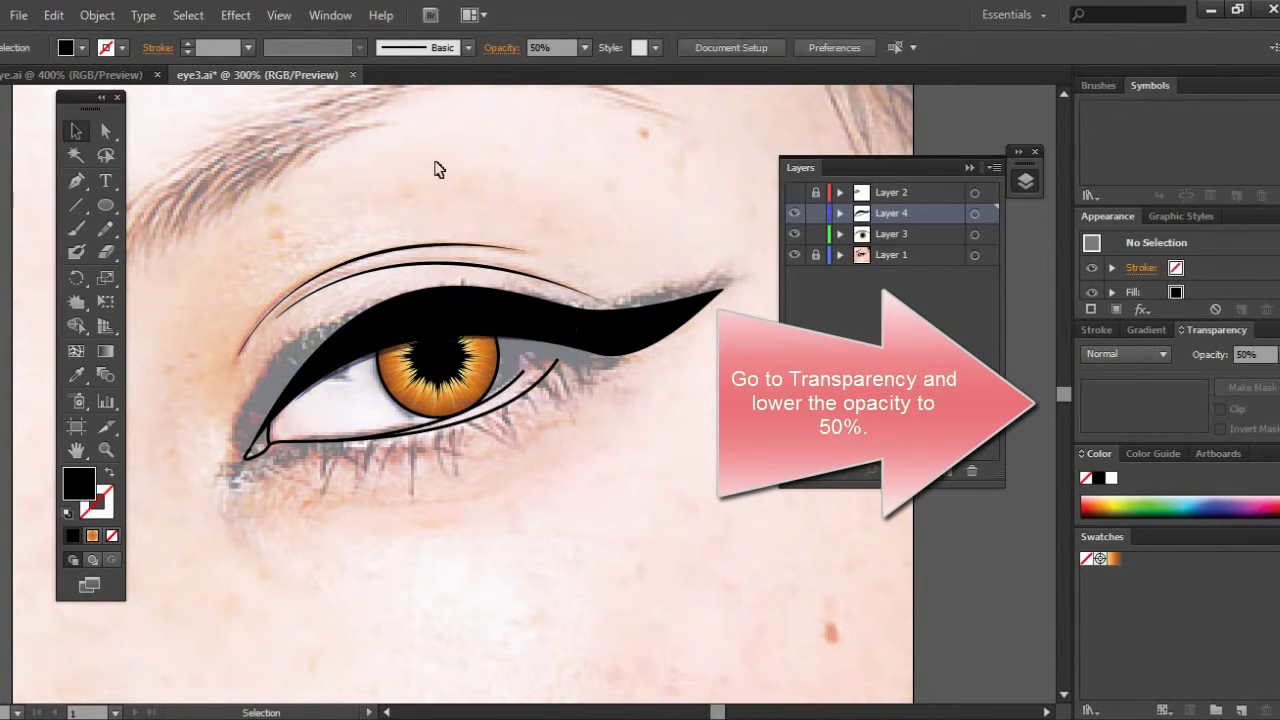
left_click(442, 342)
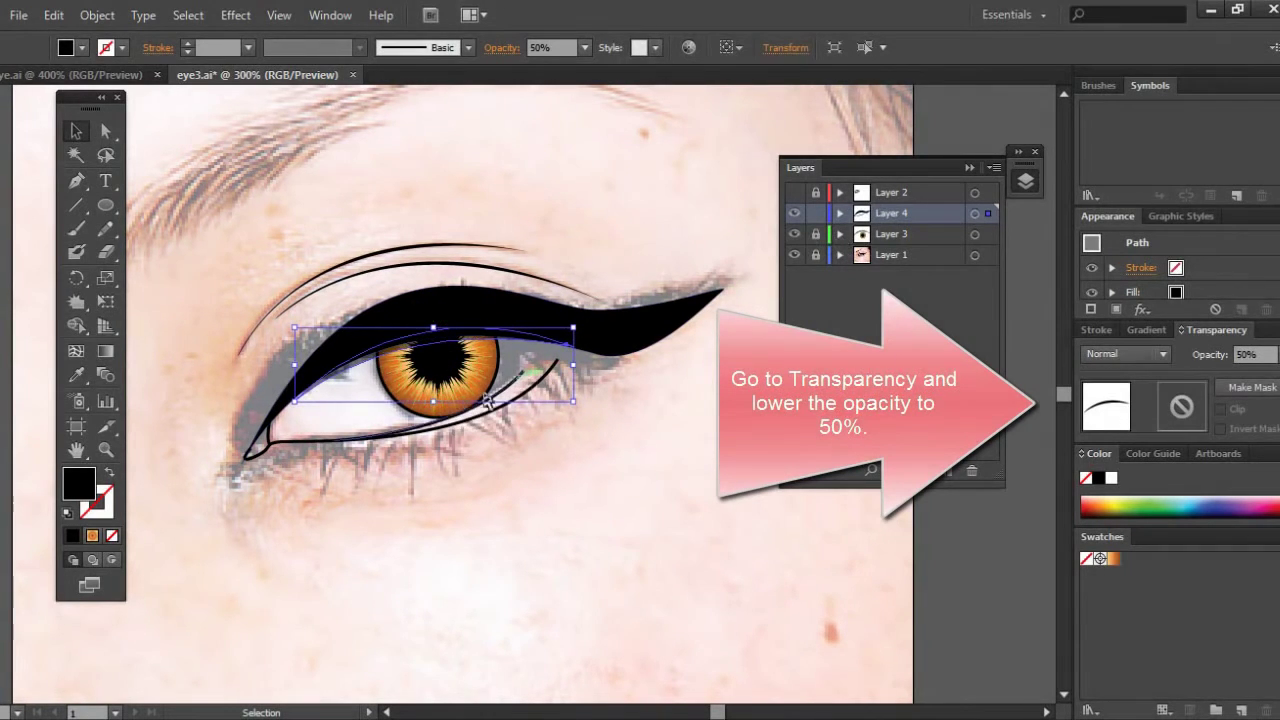
left_click(558, 461)
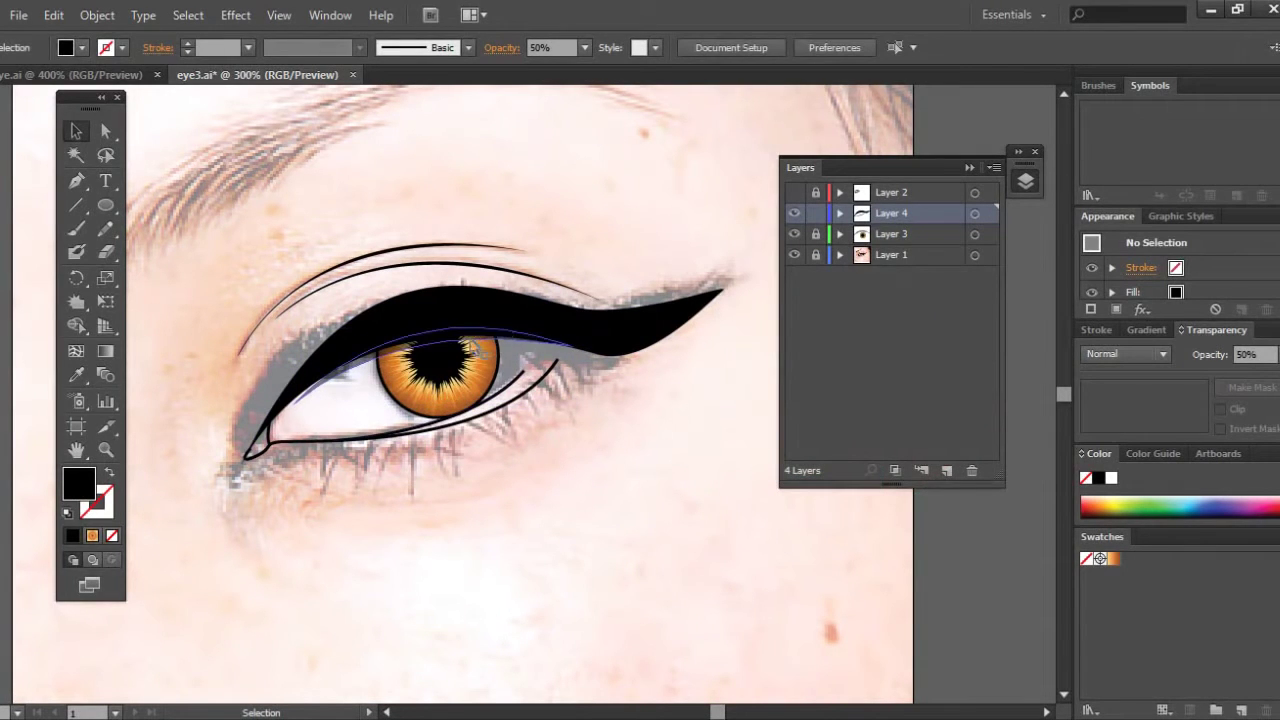
Resize the shadow shape slightly in height and rotate it a little clockwise to follow the eyeliner's lower edge
left_click(478, 342)
left_click(1278, 354)
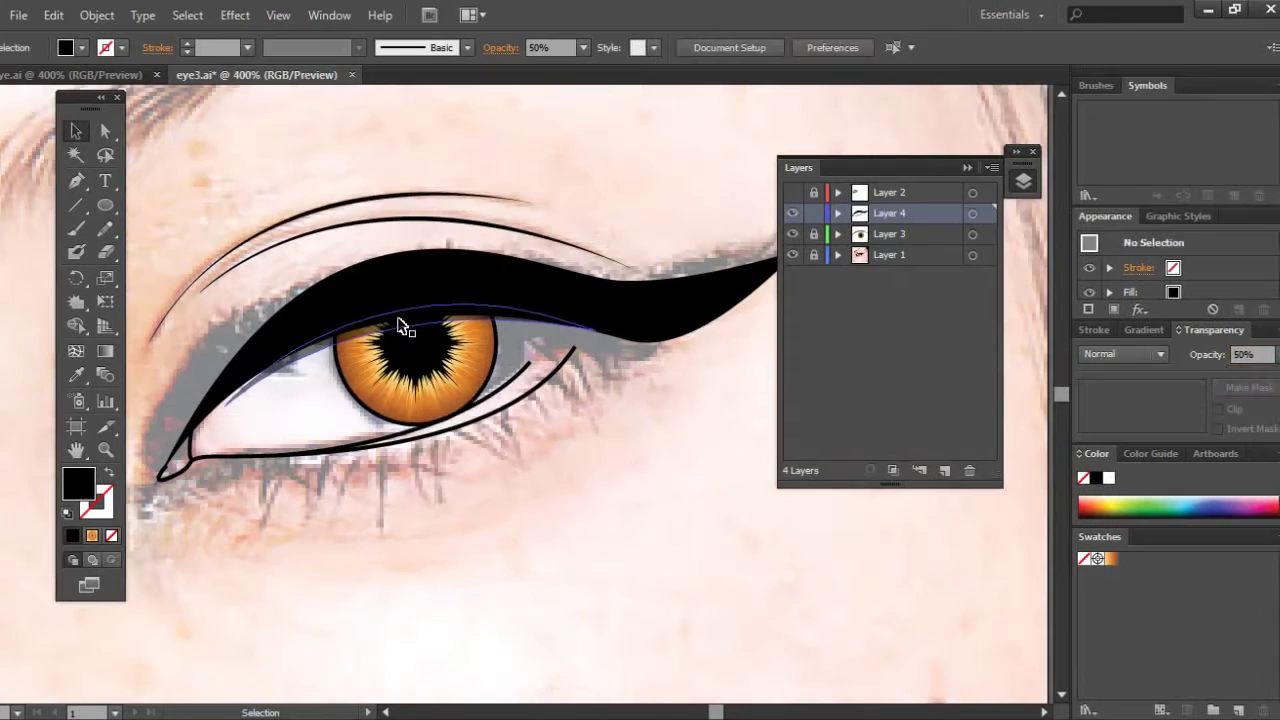
left_click(400, 320)
mouse_move(410, 303)
left_mouse_down()
mouse_move(413, 286)
mouse_move(410, 307)
left_mouse_up()
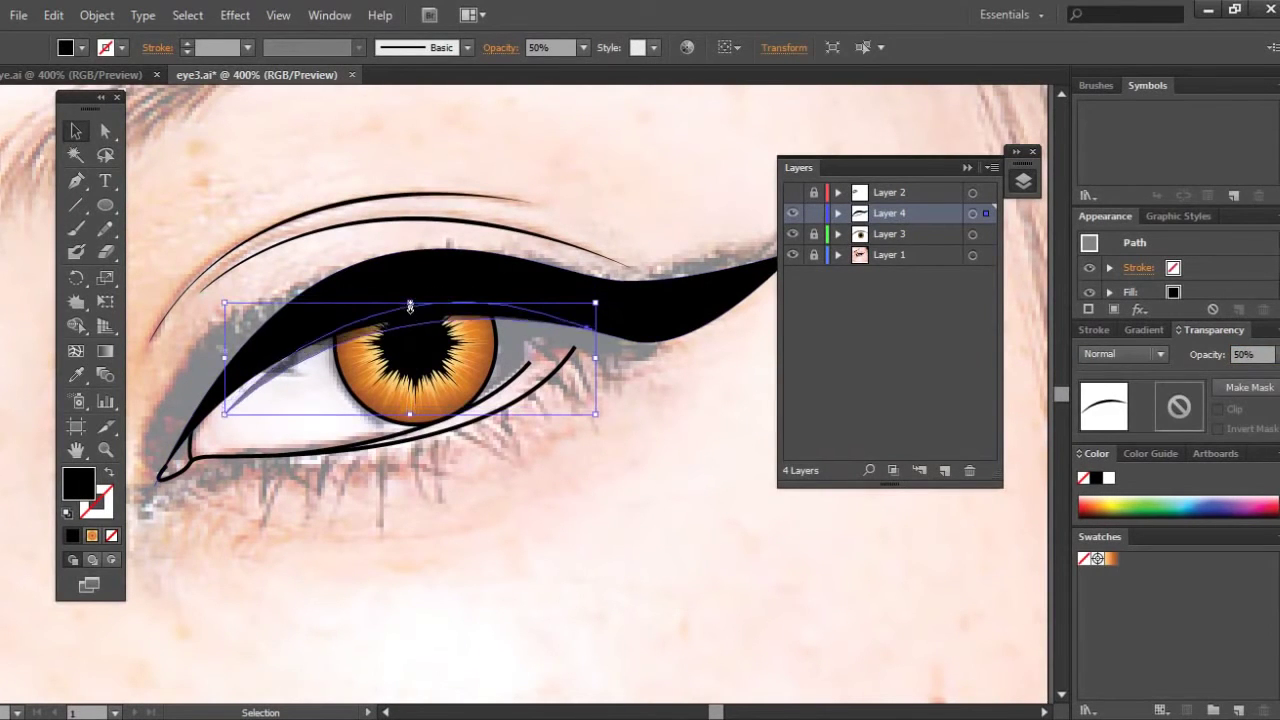
left_click_drag(220, 301, 222, 295)
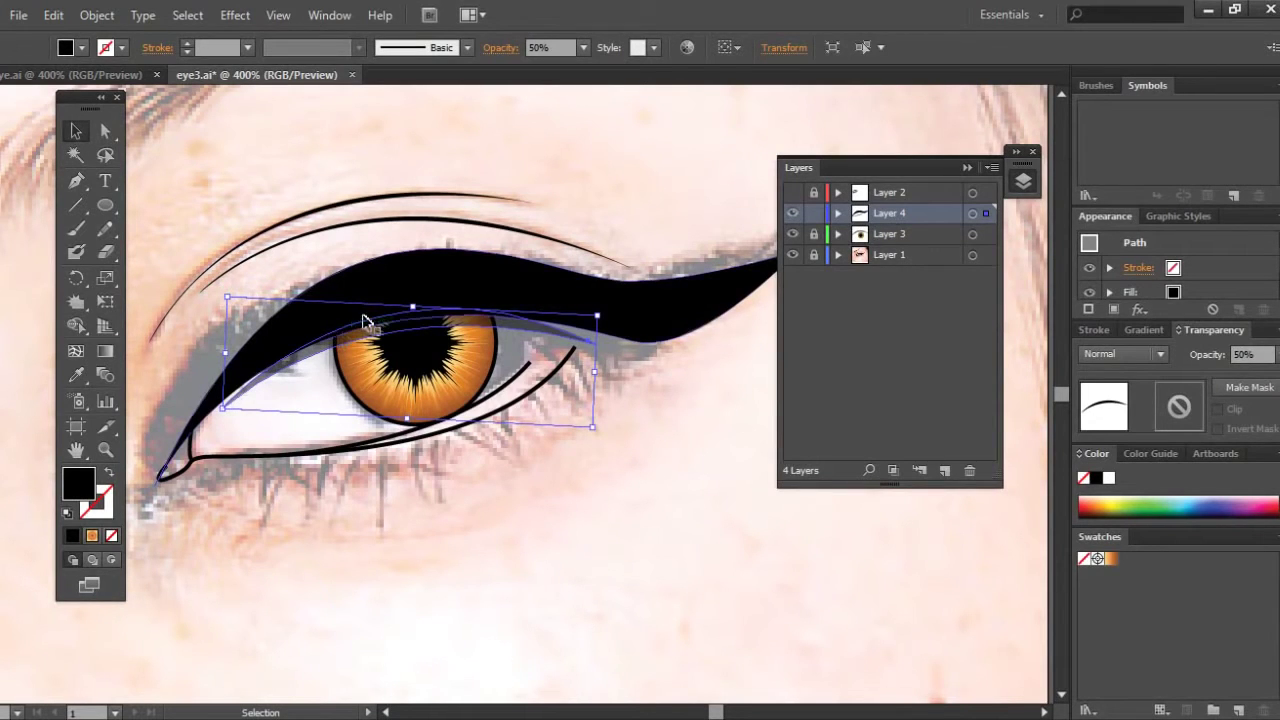
Draw a thin, curved black lash with the Pen tool on Layer 4, hanging from the lower lid line beneath the iris
left_click(605, 136)
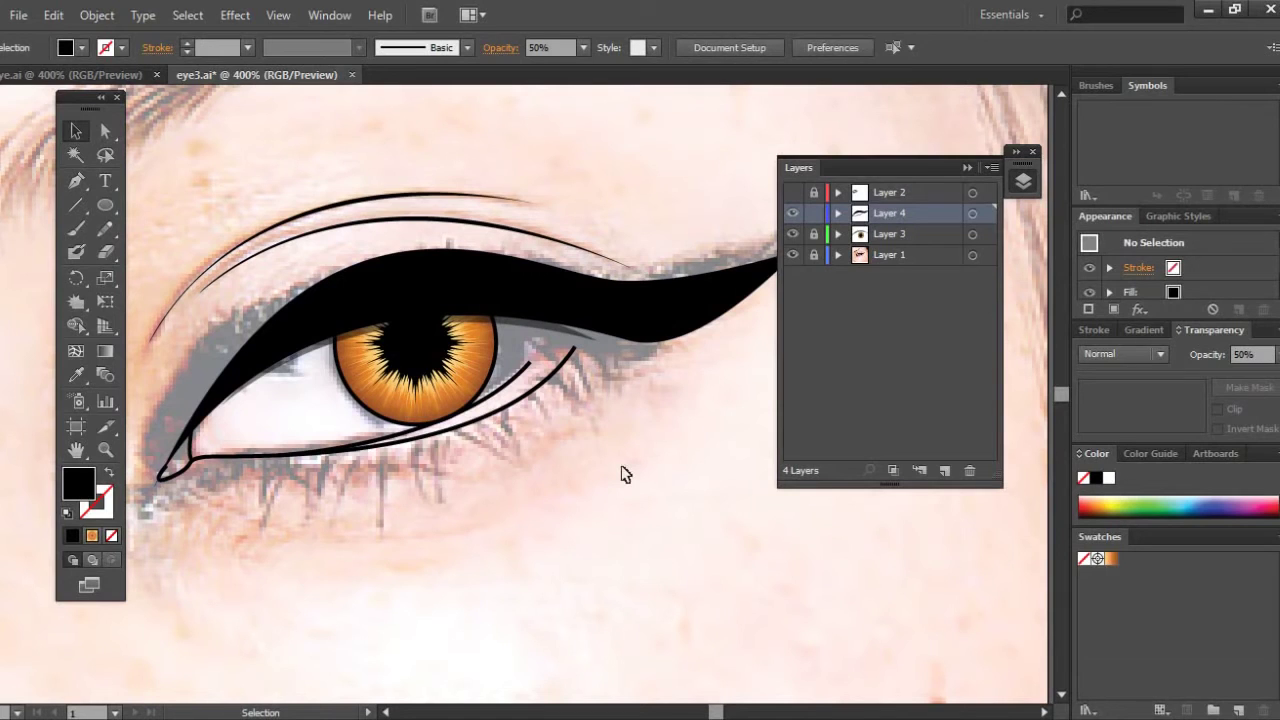
left_click(76, 180)
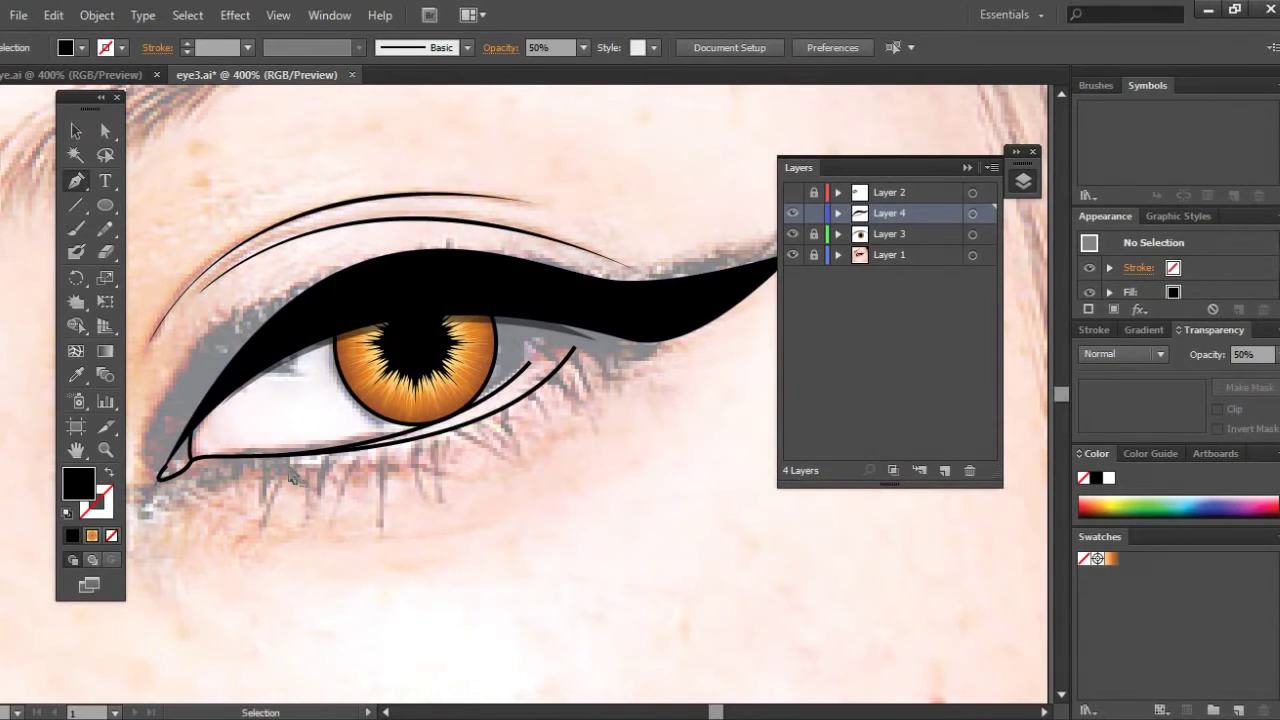
scroll(290, 476, "up", 2)
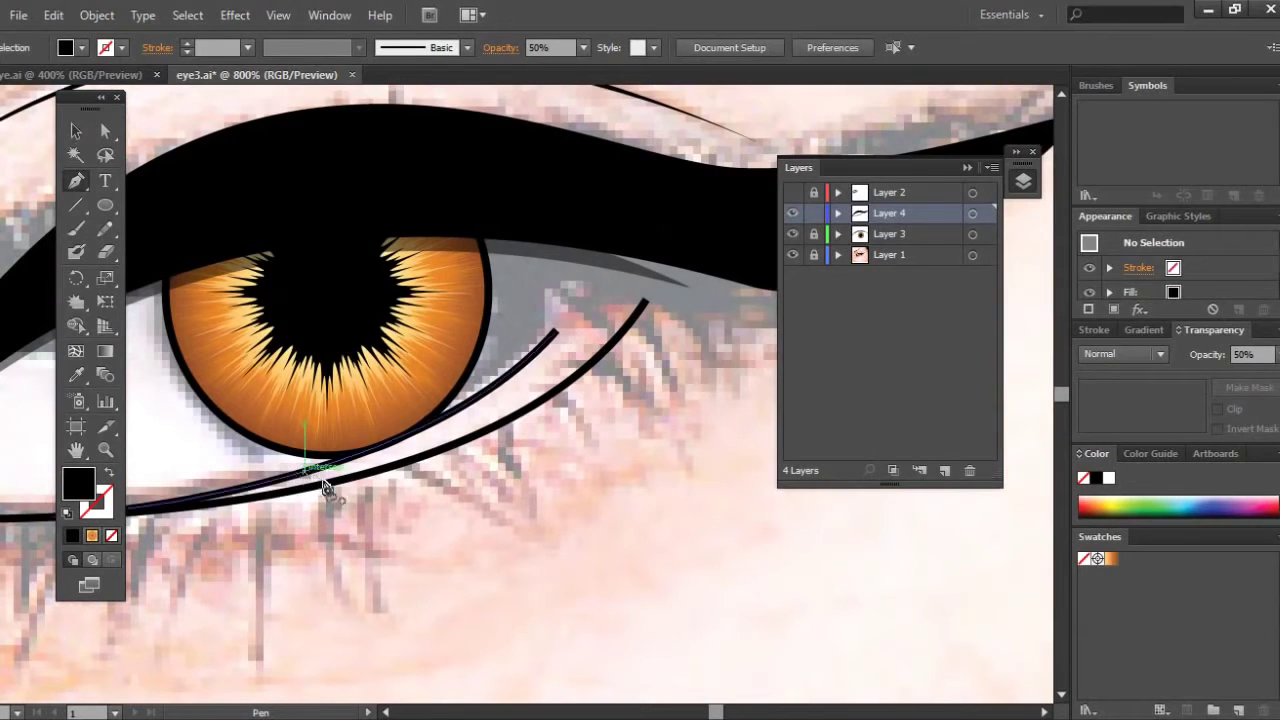
left_click_drag(326, 488, 303, 558)
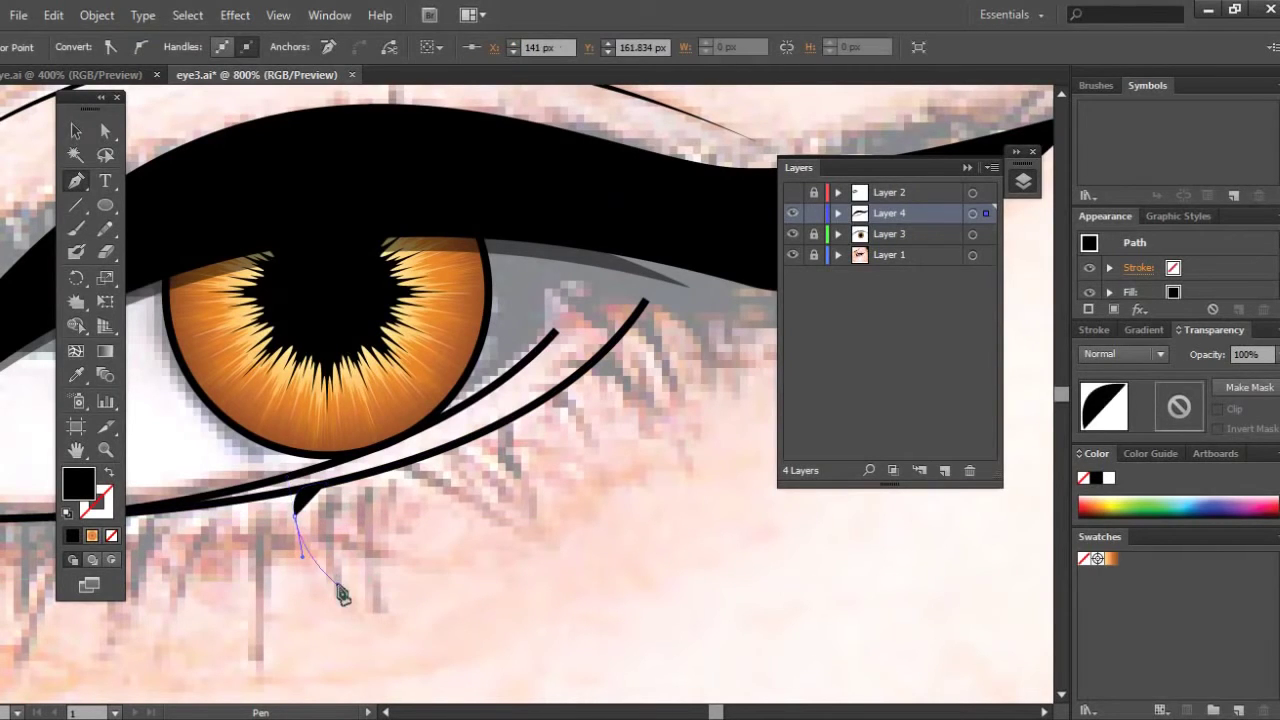
left_click(338, 586)
left_click_drag(330, 490, 392, 483)
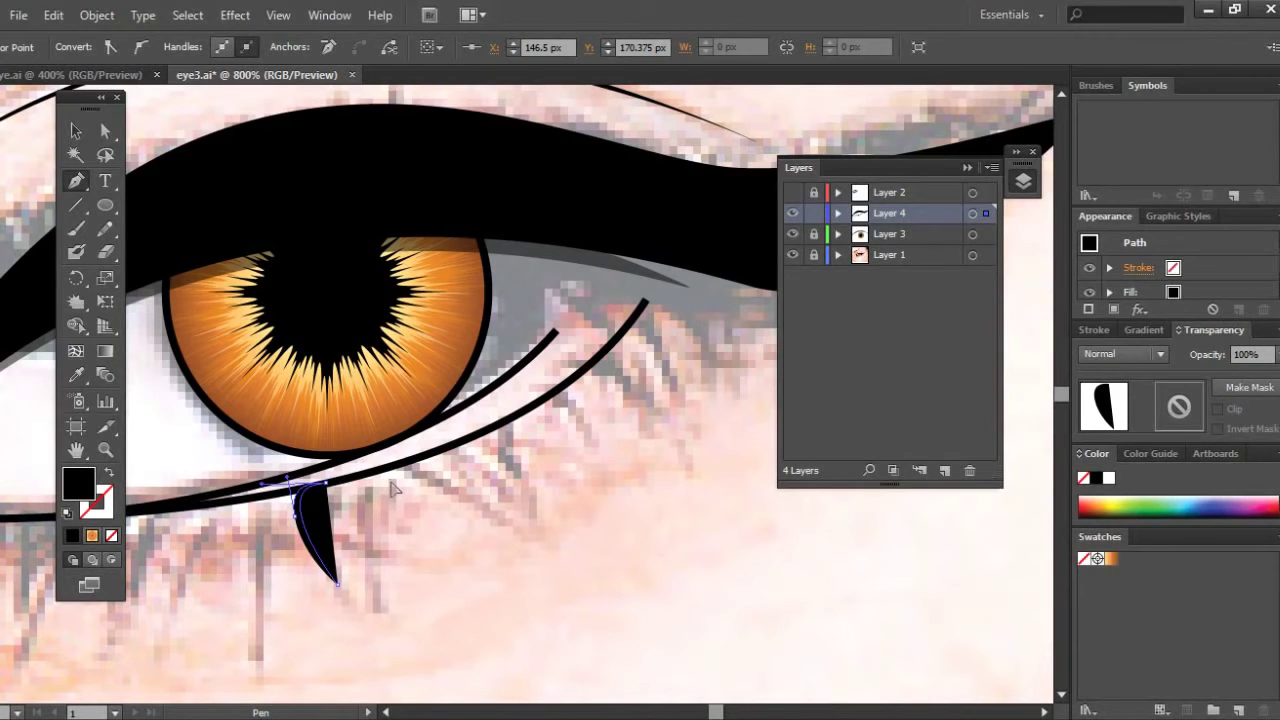
left_click_drag(390, 482, 395, 483)
left_click_drag(398, 480, 398, 480)
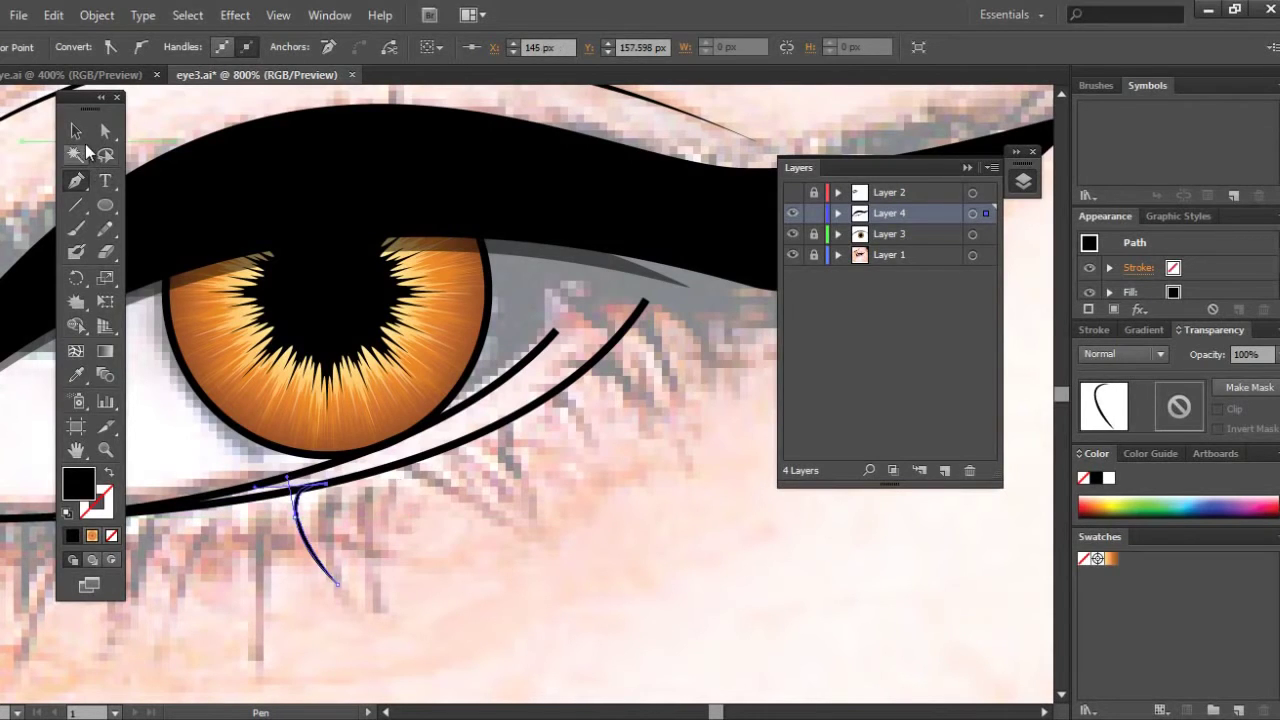
left_click(77, 131)
left_click(397, 523)
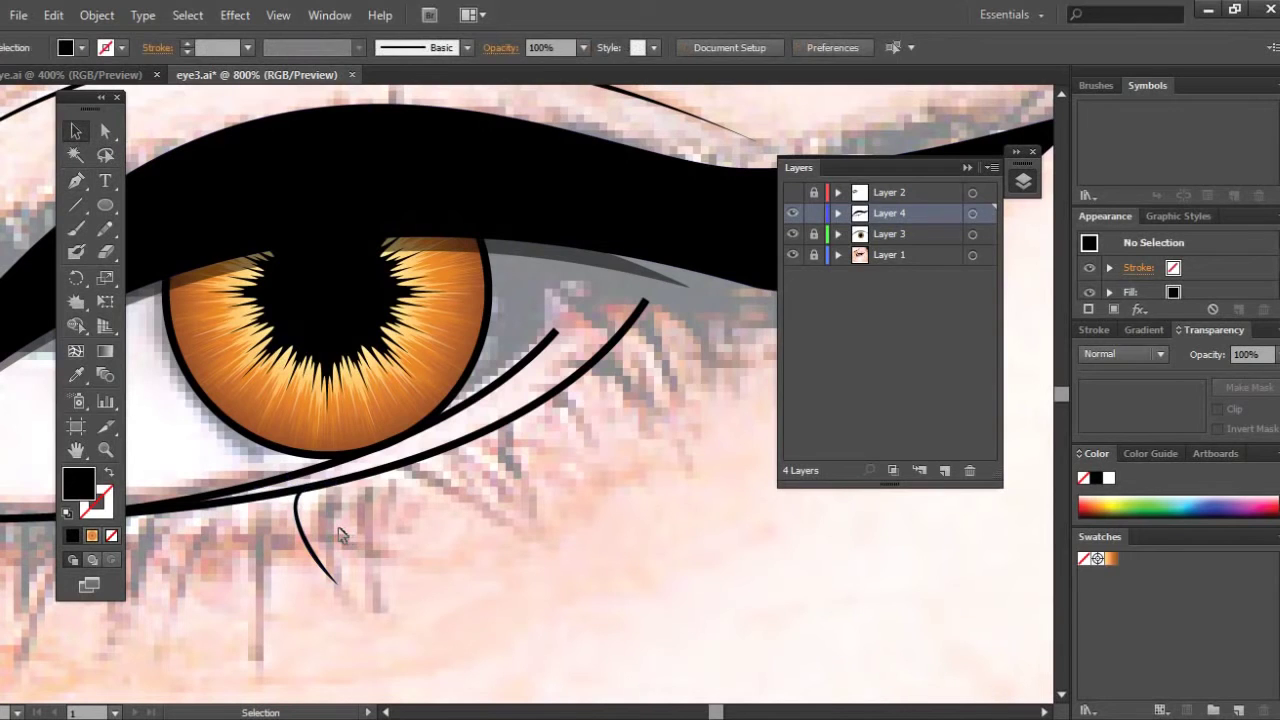
key("ctrl+minus")
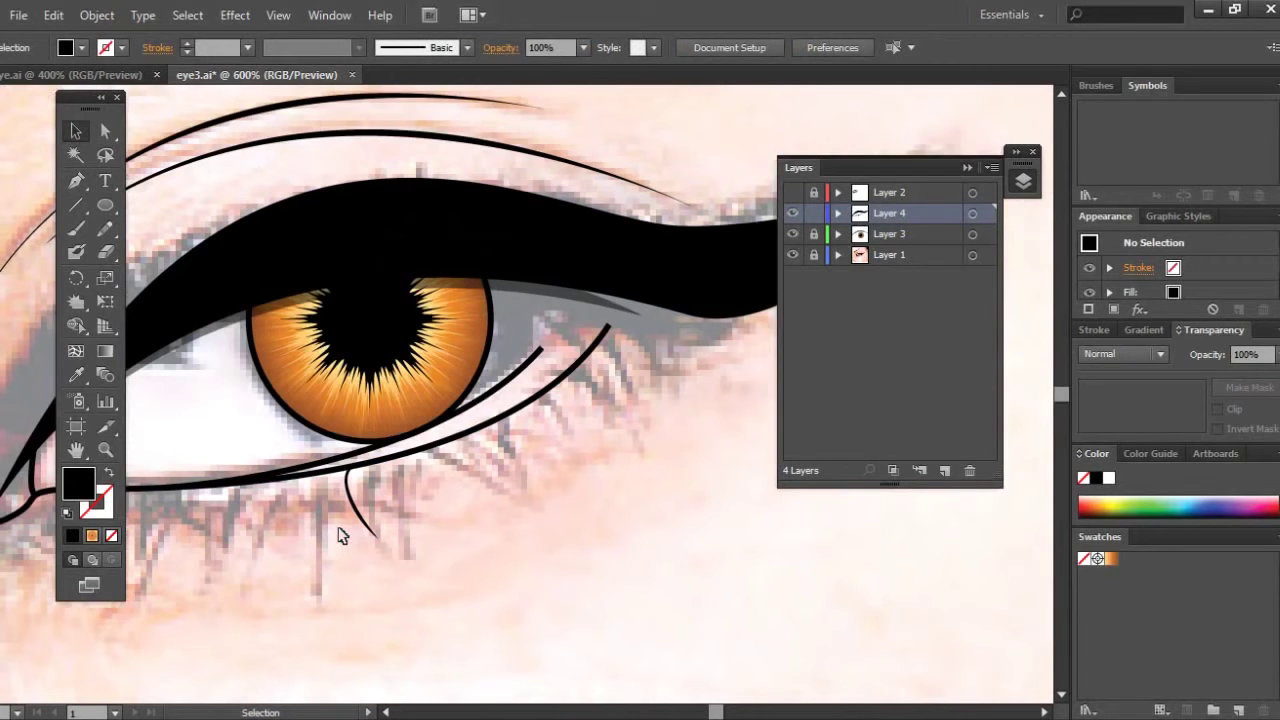
key("ctrl+plus")
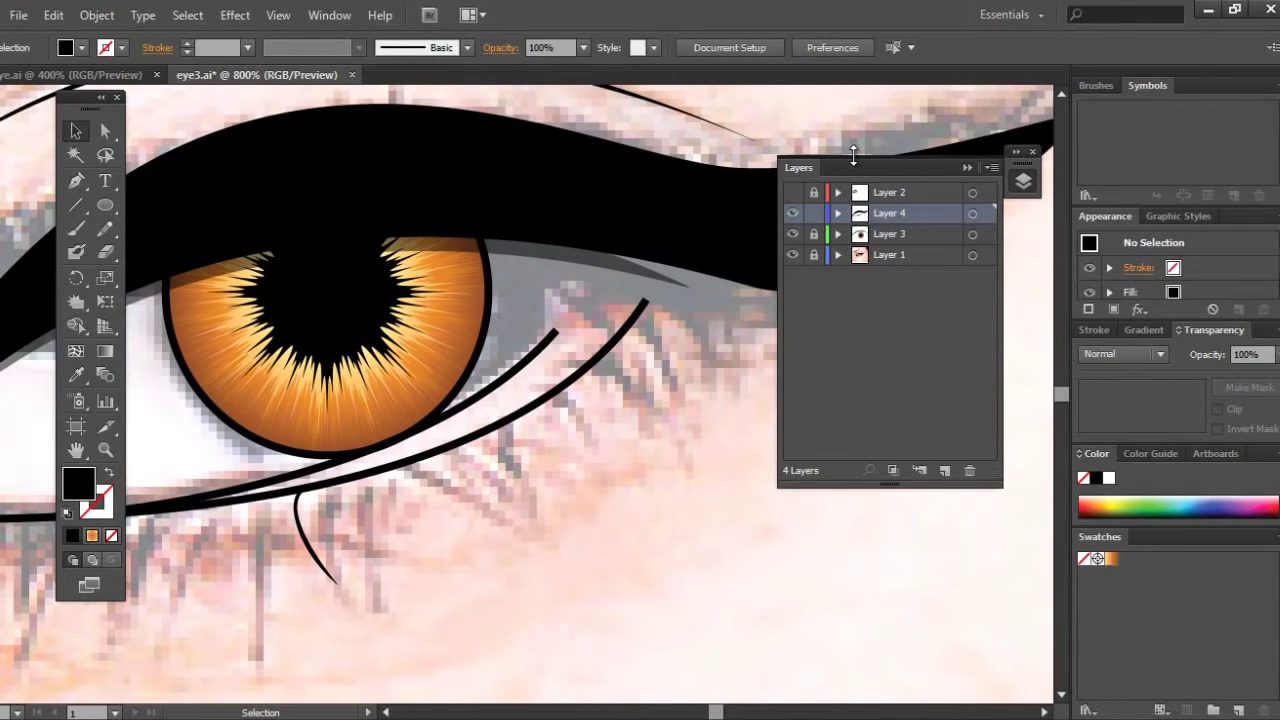
Move the new lash path from Layer 4 into Layer 2 with the other lashes
left_click(320, 568)
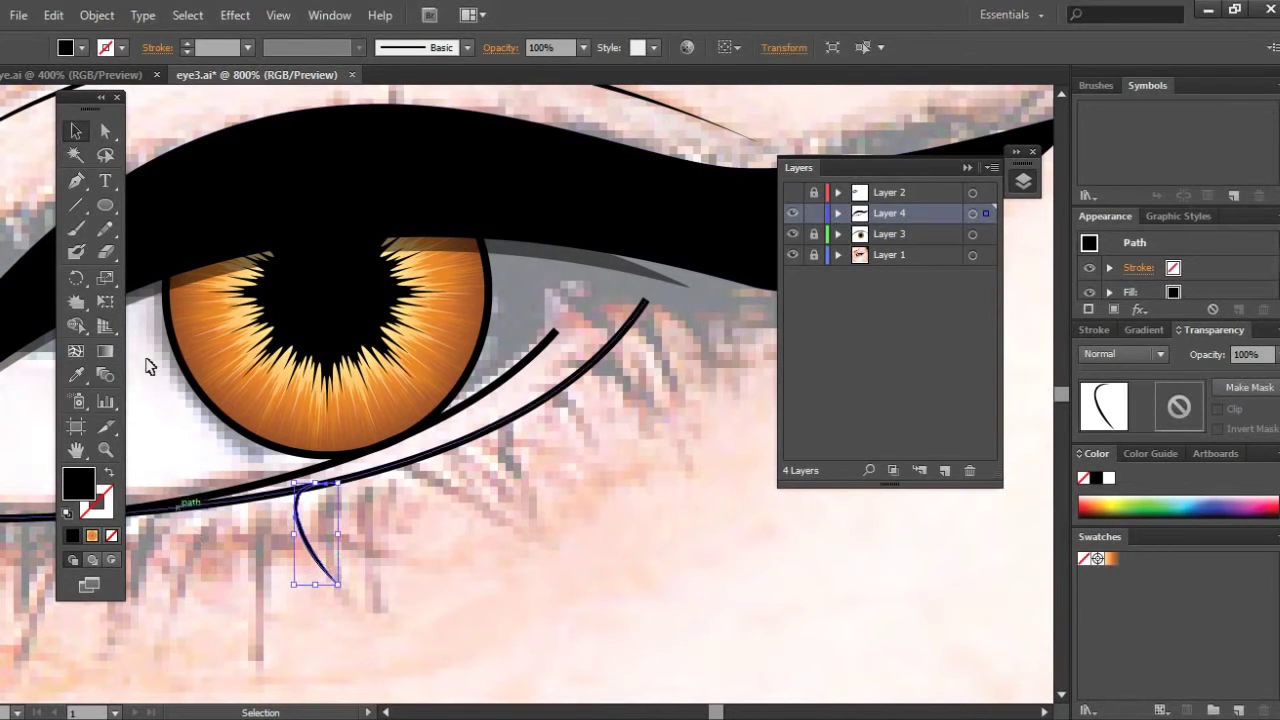
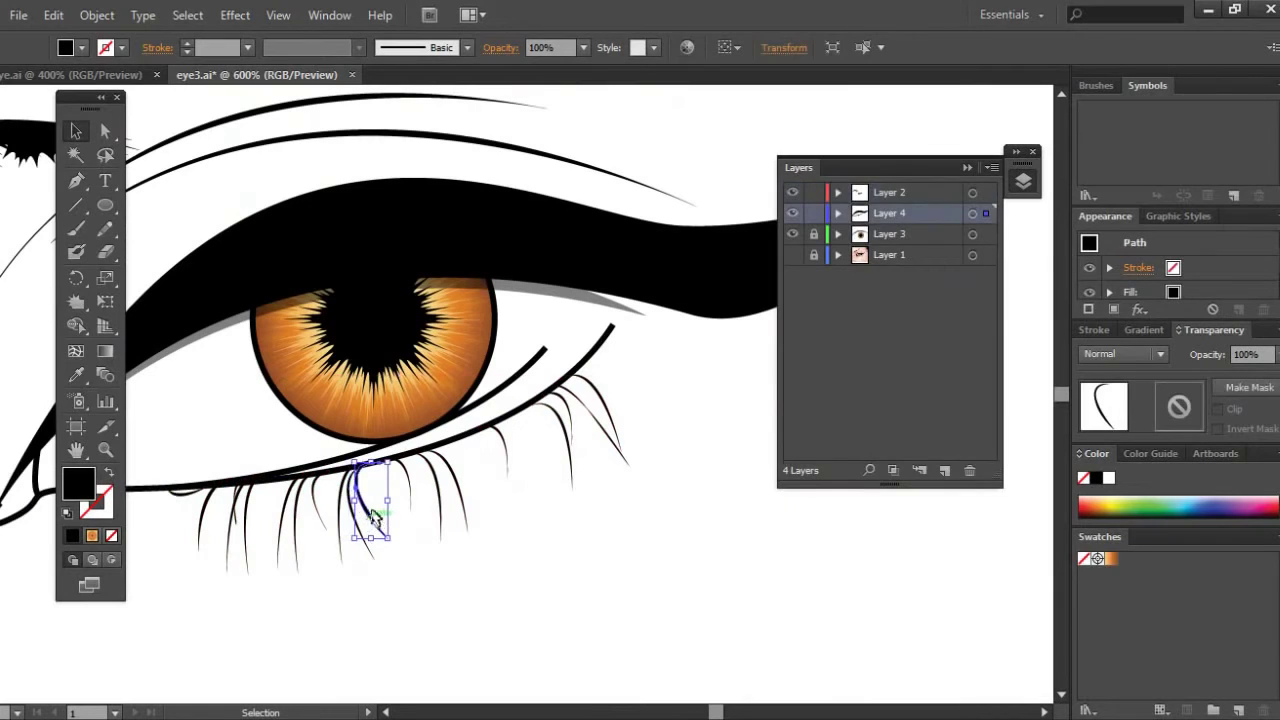
left_click(839, 213)
left_click_drag(873, 236, 908, 202)
left_click(838, 193)
left_click_drag(991, 235, 990, 446)
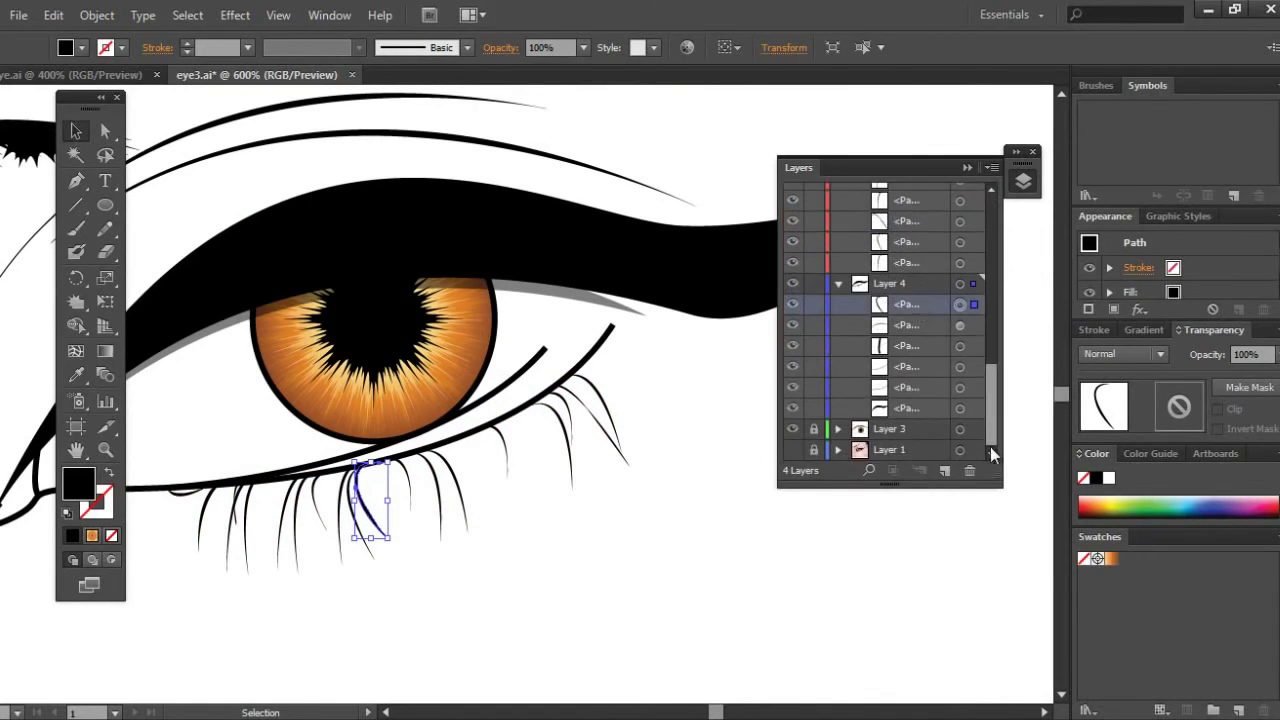
left_click_drag(914, 305, 914, 268)
left_click(838, 193)
left_click(838, 213)
left_click(560, 530)
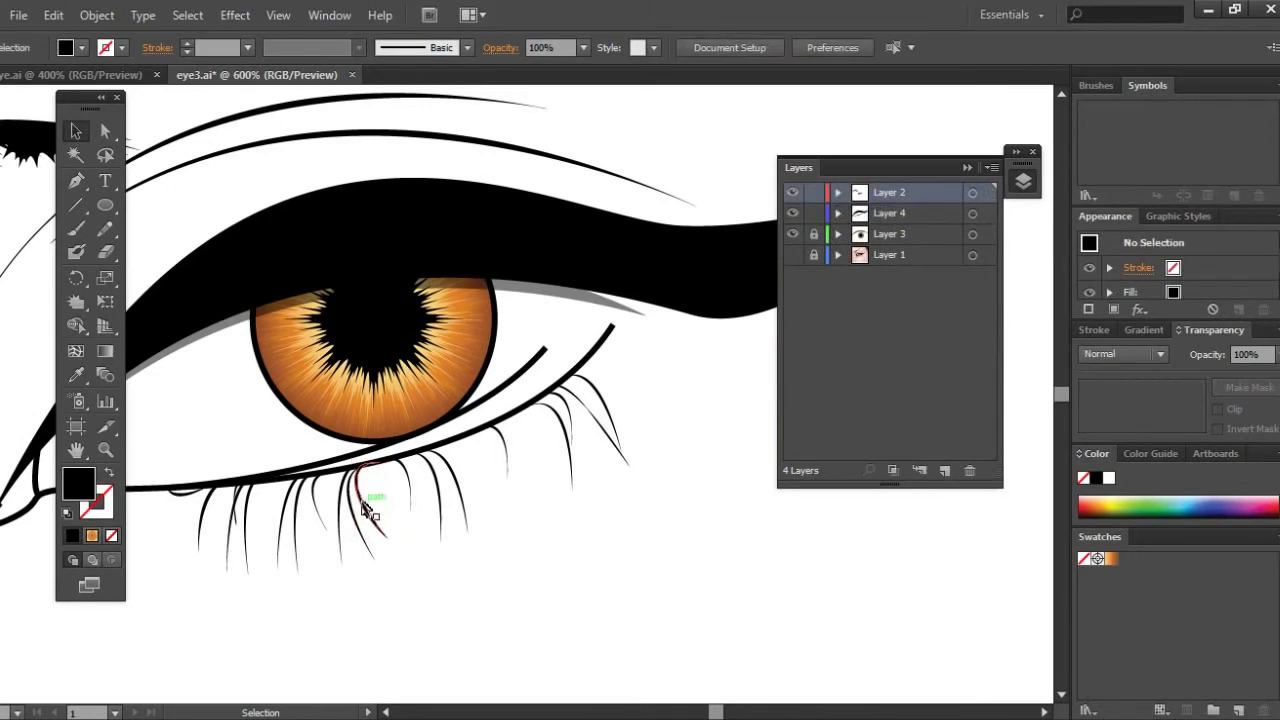
Nudge the new lash slightly toward the outer eye corner, among the other lower lashes
left_click_drag(363, 504, 371, 506)
left_click(371, 558)
key("ctrl+minus")
key("ctrl+minus")
mouse_move(275, 264)
left_mouse_down()
mouse_move(617, 260)
mouse_move(275, 264)
left_mouse_up()
left_click(259, 216)
left_click(384, 712)
left_click(385, 712)
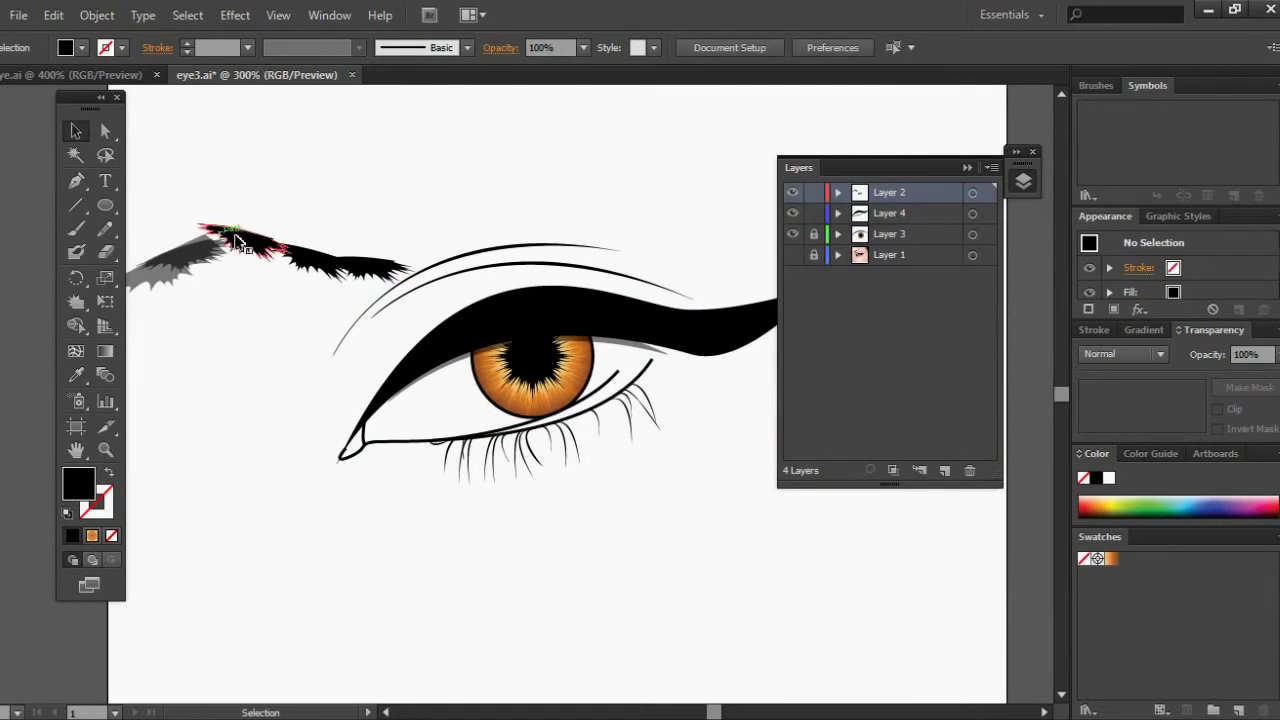
Add a new layer above Layer 2 and draw a small black rectangle below the inner eye corner
left_click(108, 207)
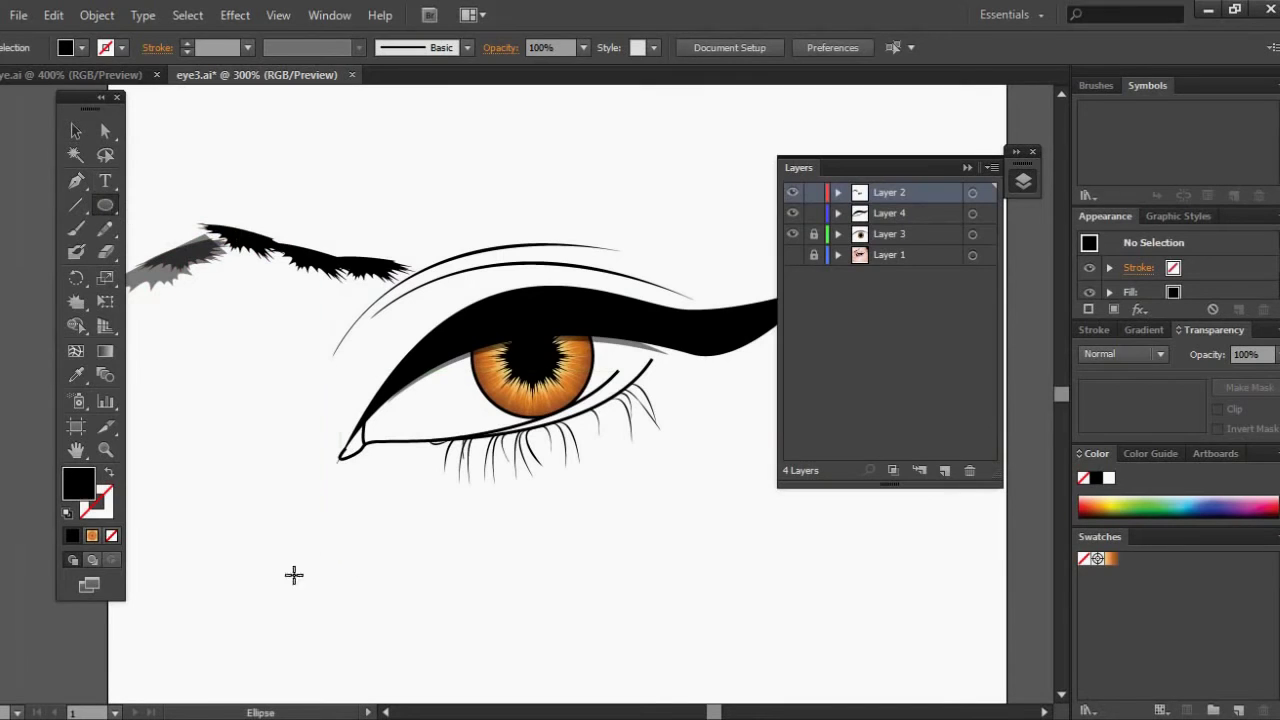
key("ctrl+l")
left_click_drag(241, 484, 350, 575)
key("ctrl+z")
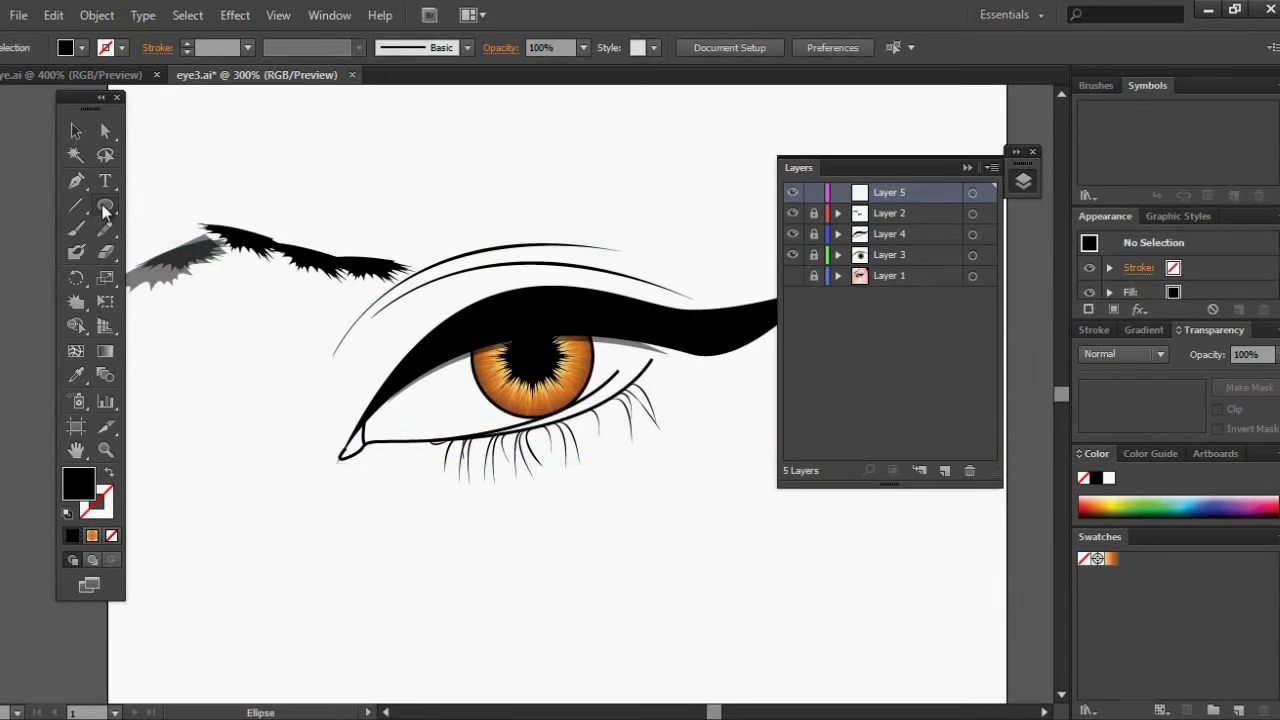
left_click_drag(105, 208, 176, 210)
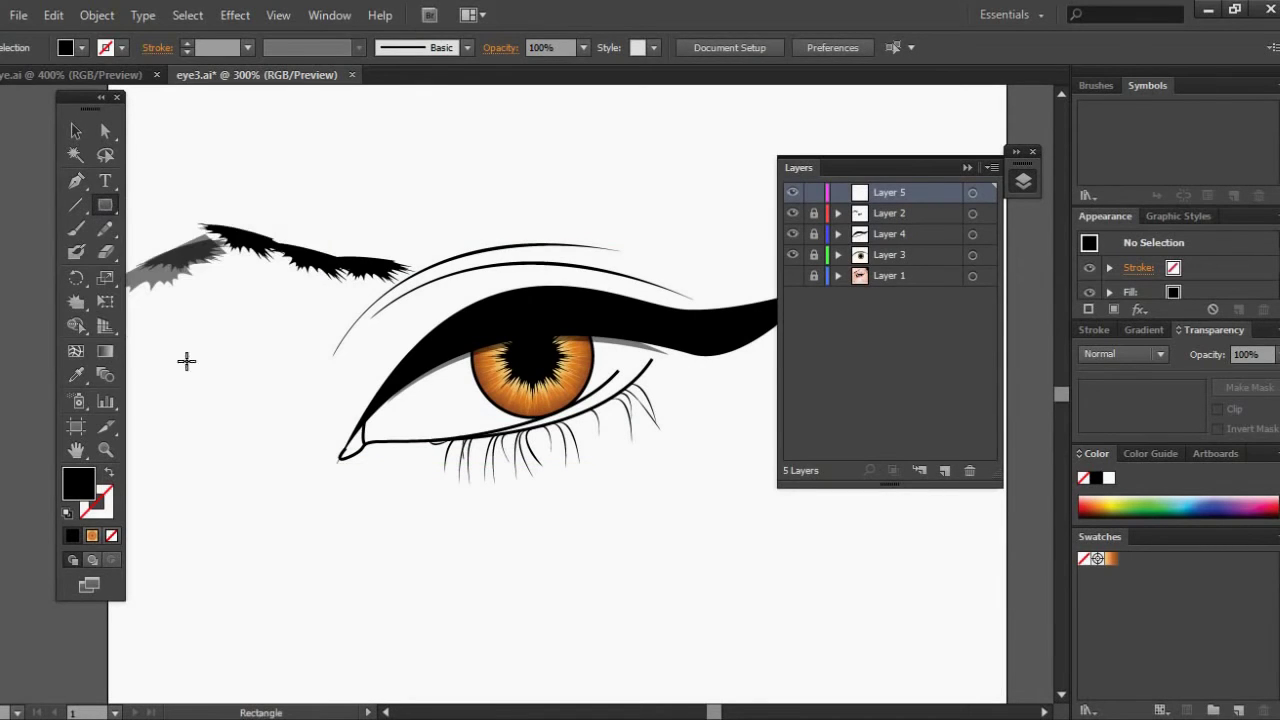
left_click_drag(197, 467, 302, 564)
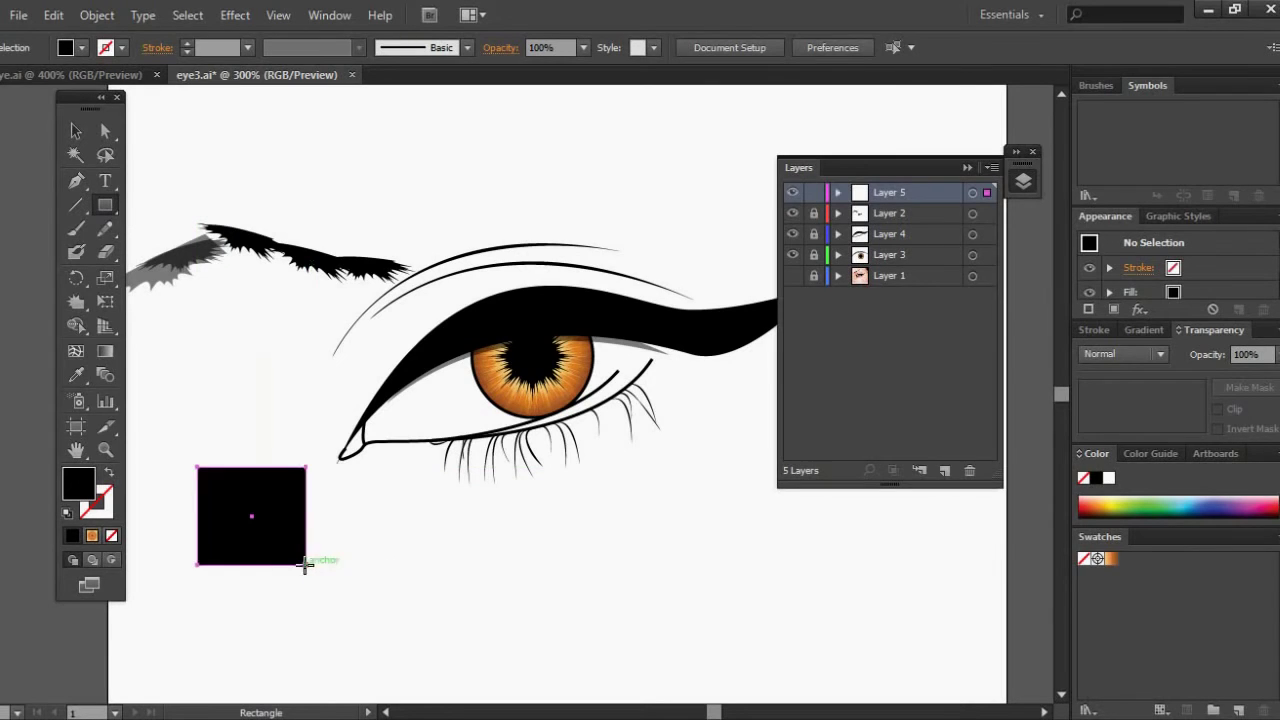
Distort the black rectangle with the Crystallize tool into a flattened shape with jagged, lash-like spikes
left_click(77, 301)
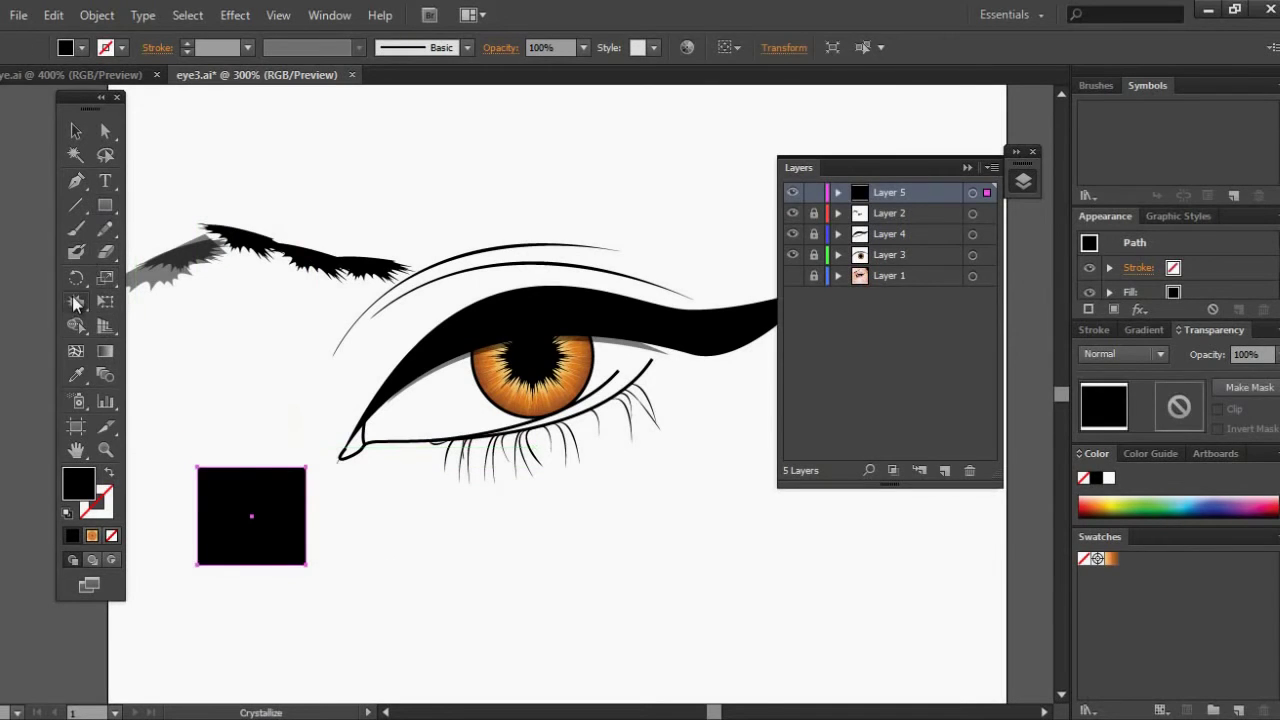
left_click(259, 561)
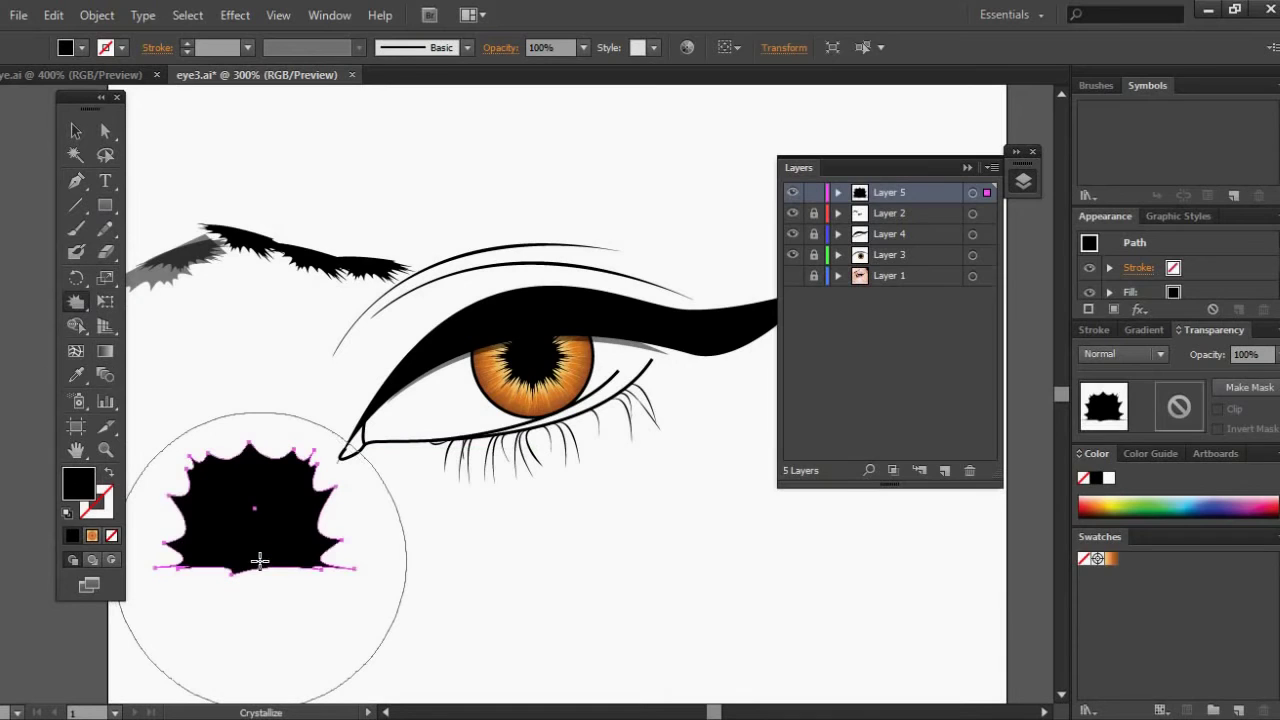
left_click_drag(259, 561, 257, 484)
Reduce the spiky shape's width and height, rotate it so its spikes point downward, and place it above the existing jagged clusters
left_click(76, 131)
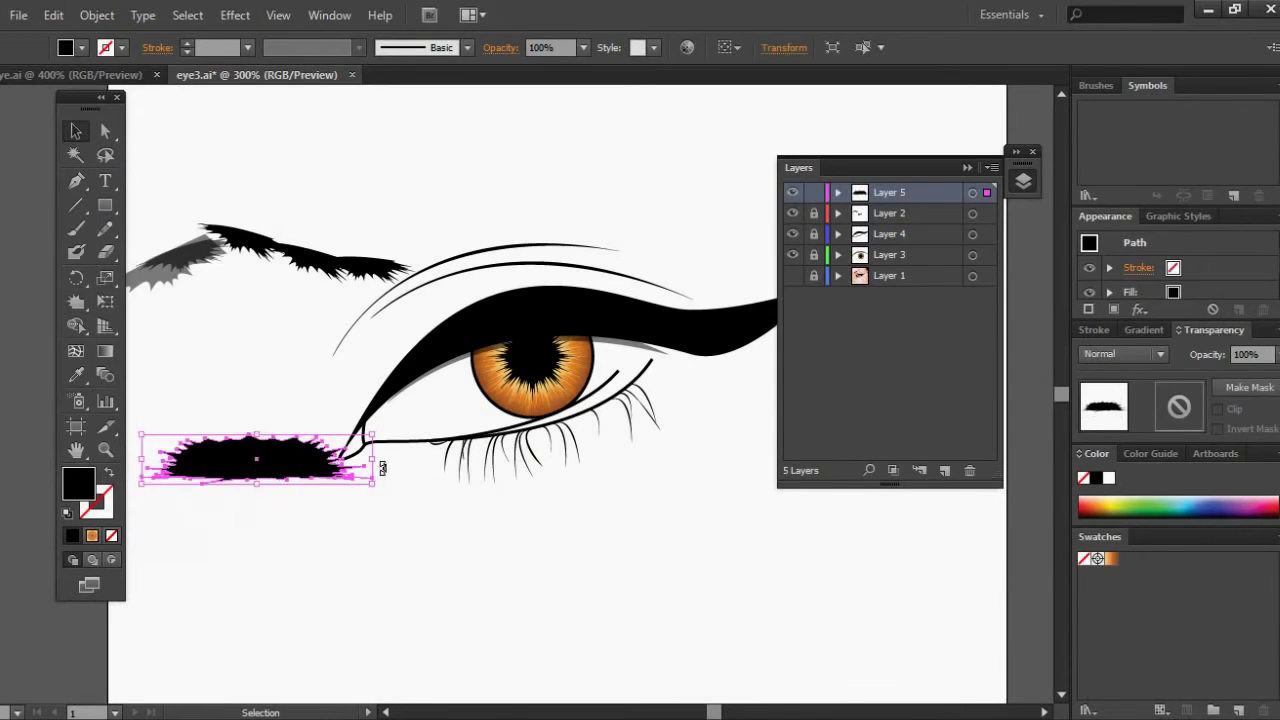
left_click_drag(373, 460, 326, 459)
left_click_drag(235, 435, 236, 453)
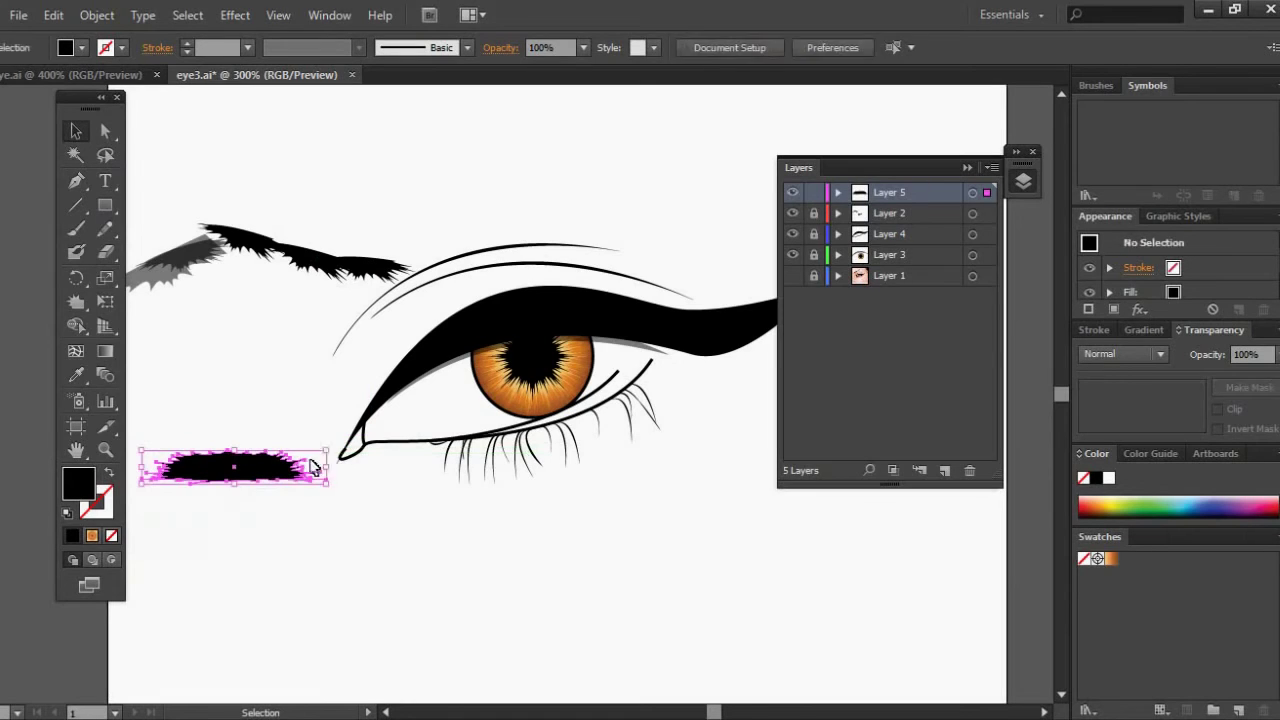
left_click_drag(334, 448, 200, 425)
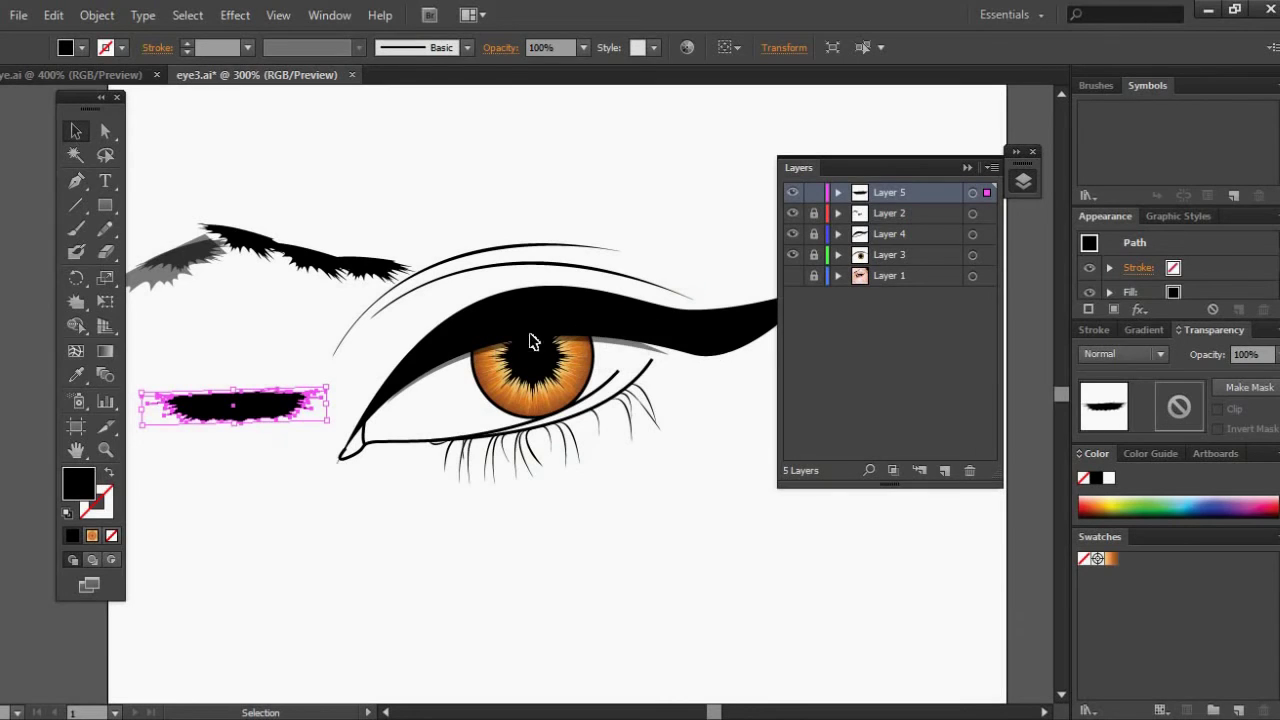
left_click_drag(246, 408, 330, 156)
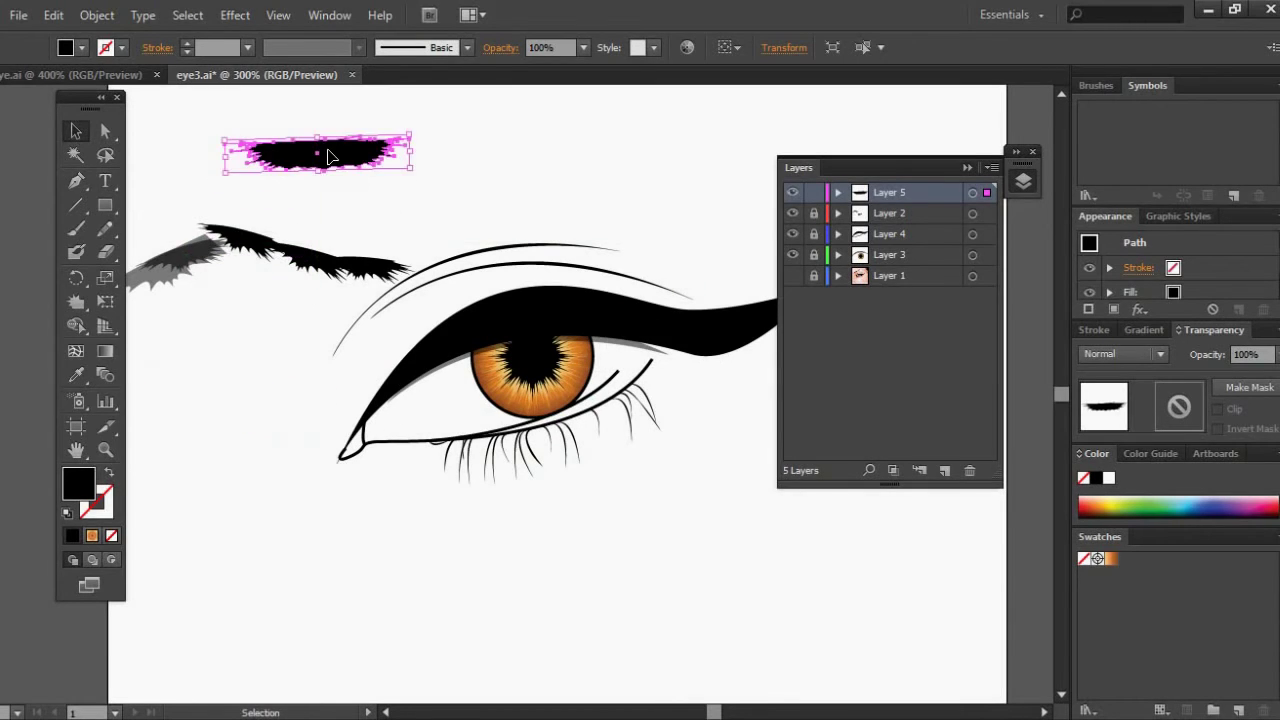
Delete the demonstration spiky shape and remove the empty Layer 5
key("Delete")
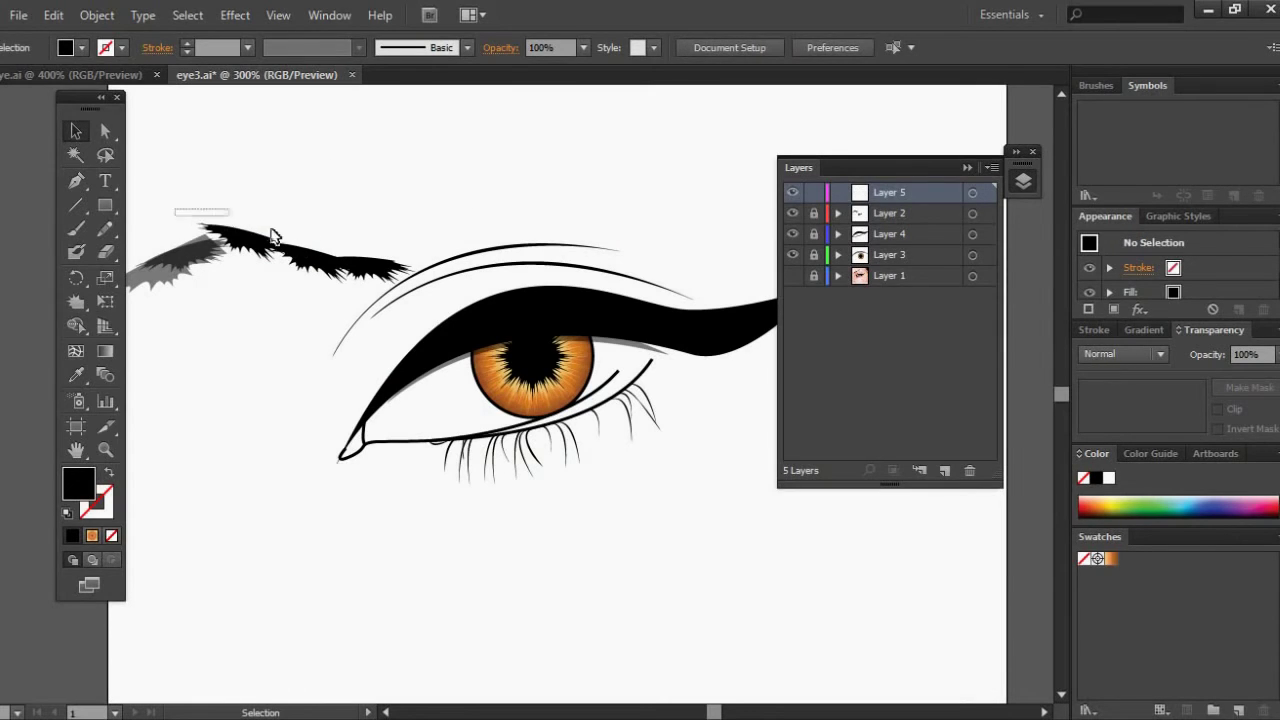
left_click_drag(305, 293, 370, 282)
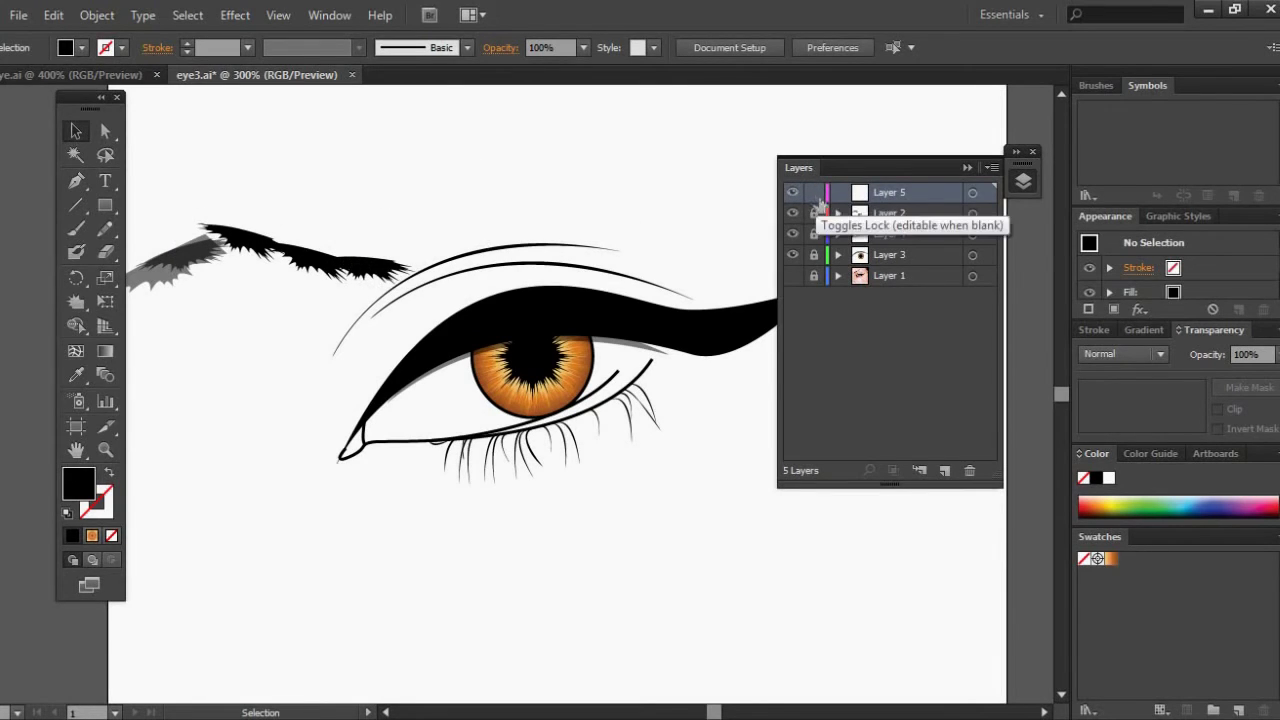
left_click(972, 192)
left_click(969, 470)
Unlock Layer 2 and move the black and grey jagged lash clusters onto the lower edge of the upper eyeliner
left_click(814, 193)
left_click_drag(355, 268, 690, 351)
left_click_drag(712, 712, 713, 712)
left_click_drag(264, 304, 626, 558)
left_click(696, 530)
left_click_drag(698, 581, 553, 343)
left_click_drag(622, 558, 498, 337)
left_click_drag(459, 292, 506, 337)
left_click(492, 328)
left_click(668, 368)
left_click_drag(567, 597, 398, 365)
left_click(643, 192)
Examine the placement of the jagged lash clusters along the upper eyeliner, both in the whole eye and close up
key("ctrl+minus")
key("ctrl+minus")
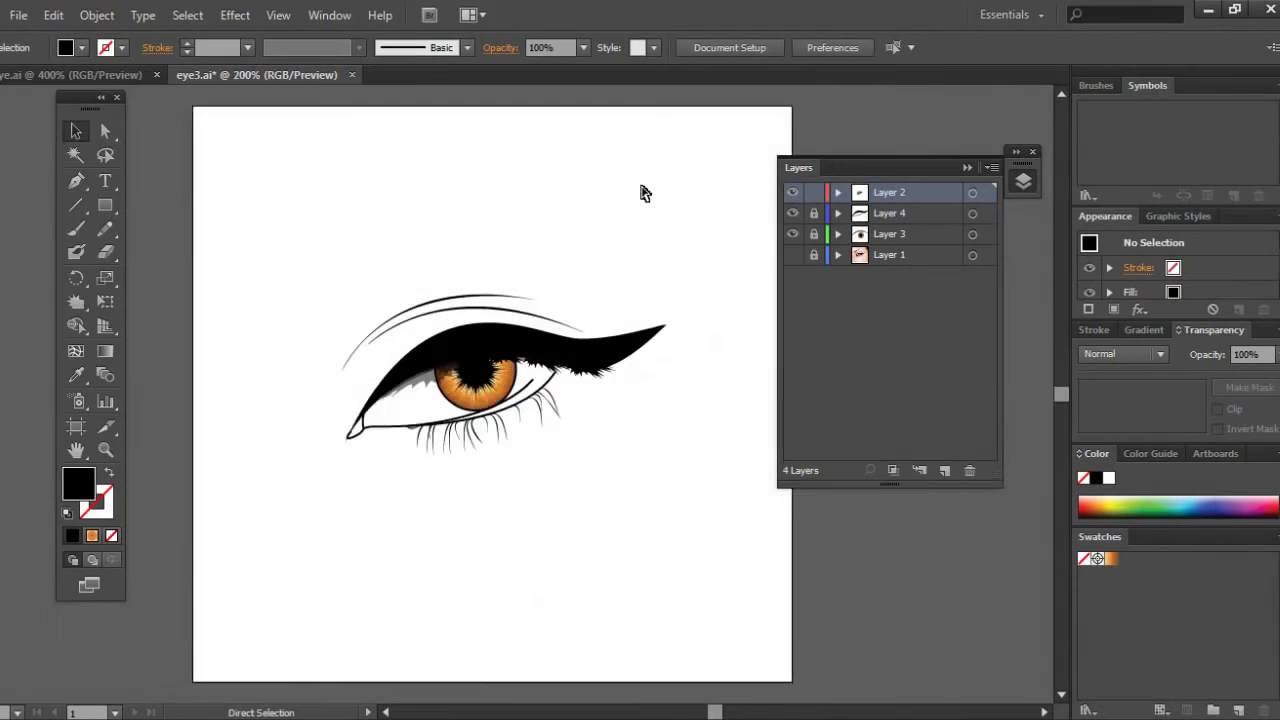
key("ctrl+plus")
key("ctrl+plus")
key("ctrl+plus")
key("ctrl+minus")
key("ctrl+plus")
key("ctrl+plus")
key("ctrl+plus")
key("ctrl+plus")
key("ctrl+minus")
key("ctrl+minus")
key("ctrl+minus")
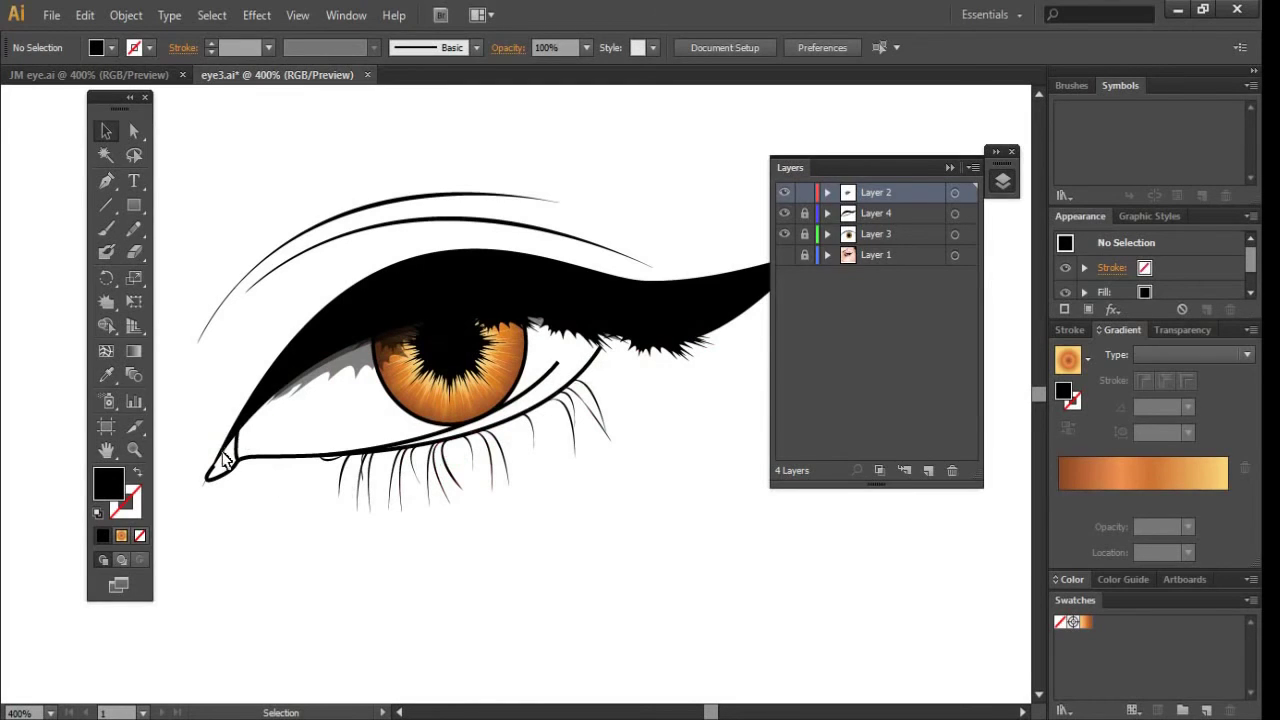
Make Layer 3 active, unlock Layers 3 and 4, and set the fill colour to #F7F7F7 for the Pen tool
left_click(107, 181)
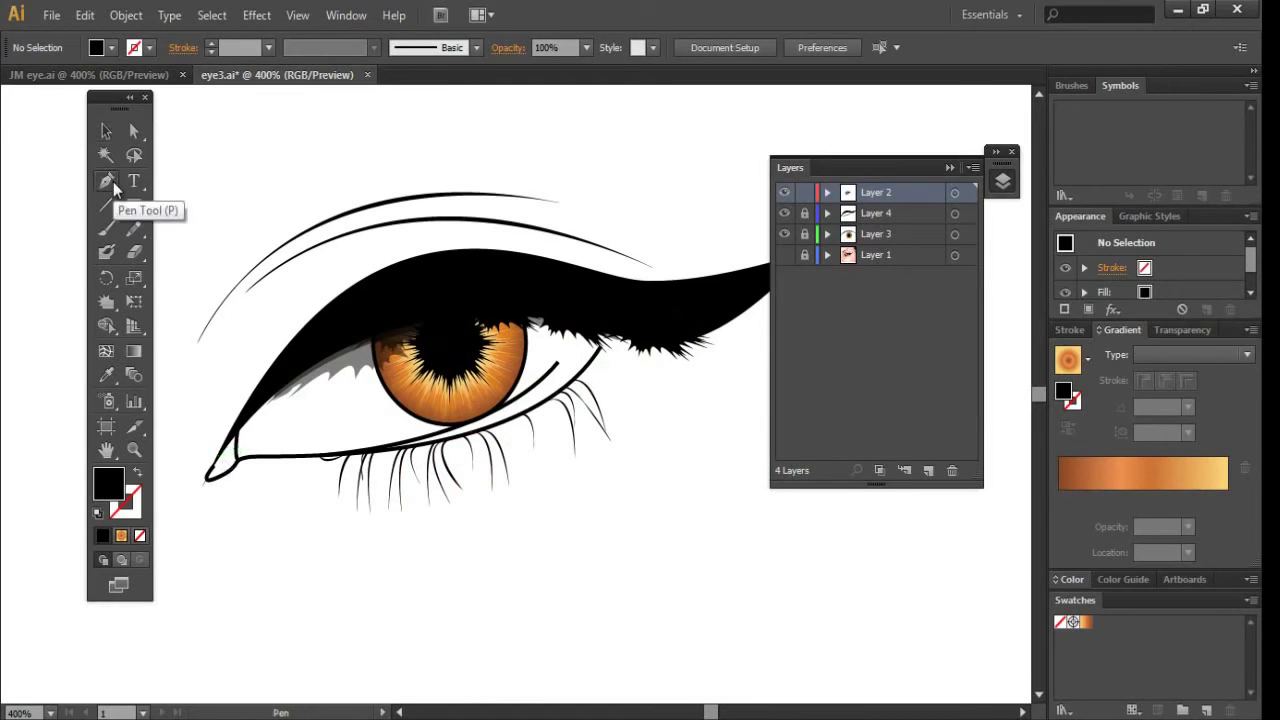
left_click(880, 210)
left_click(843, 238)
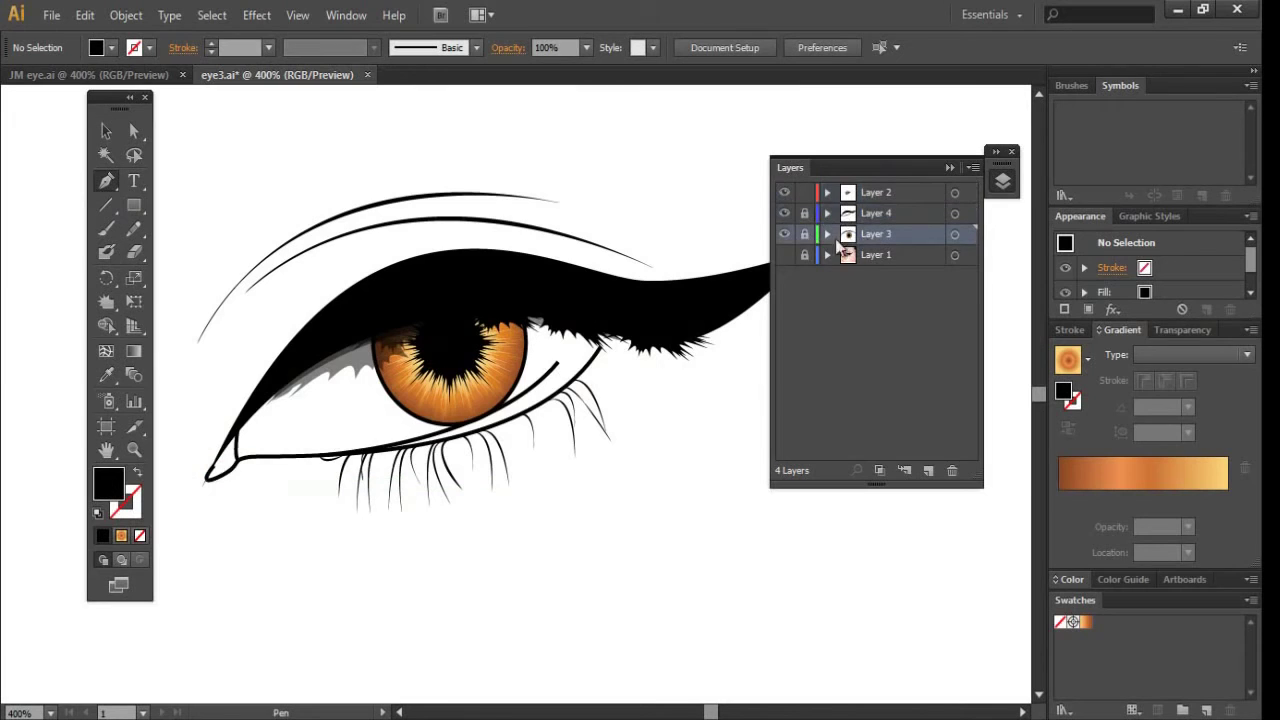
left_click(805, 236)
left_click(805, 215)
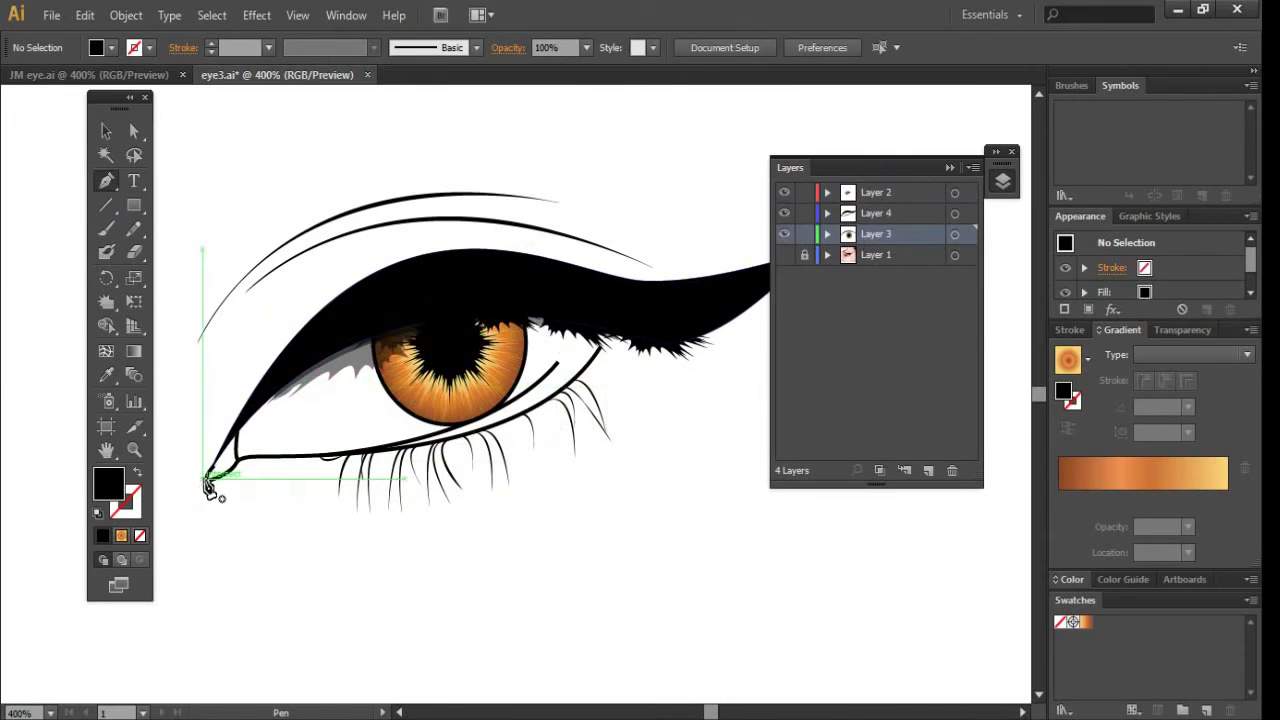
double_click(110, 486)
left_click(449, 243)
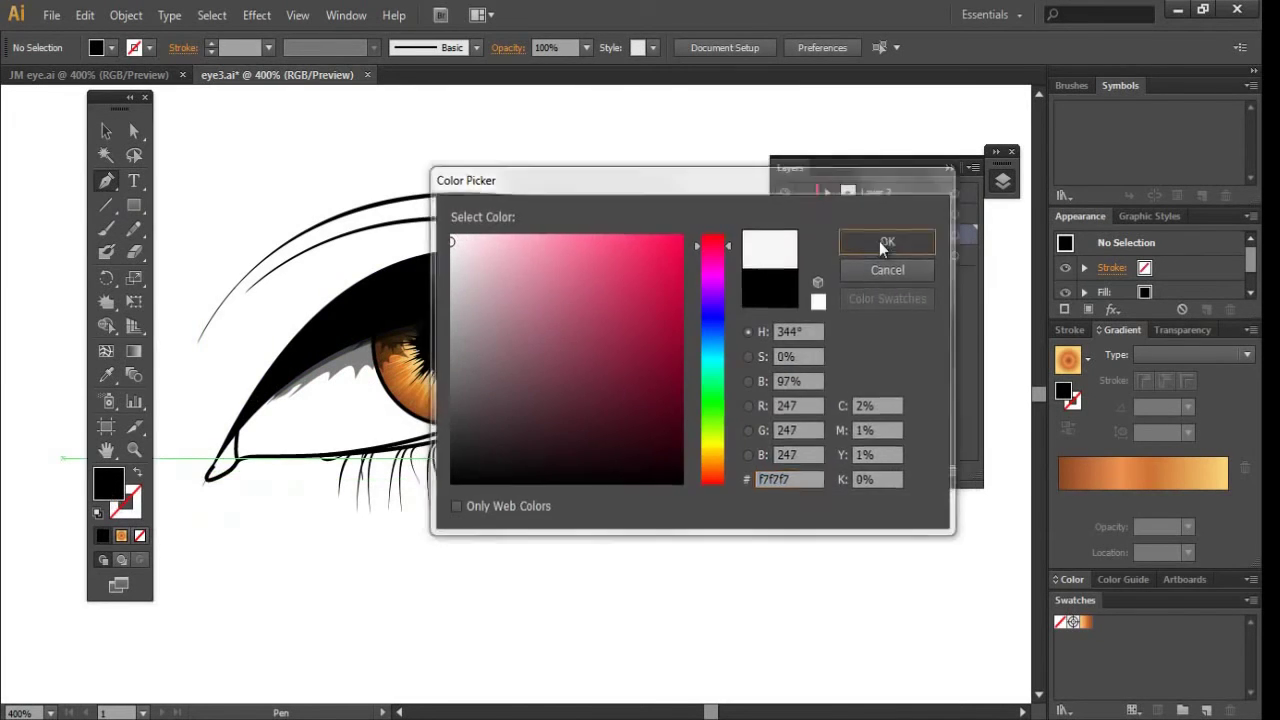
left_click(895, 243)
Draw a closed #F7F7F7 eyeball shape from the inner corner under the eyeliner and back along the lower lid line
left_click(207, 480)
left_click_drag(422, 288, 574, 265)
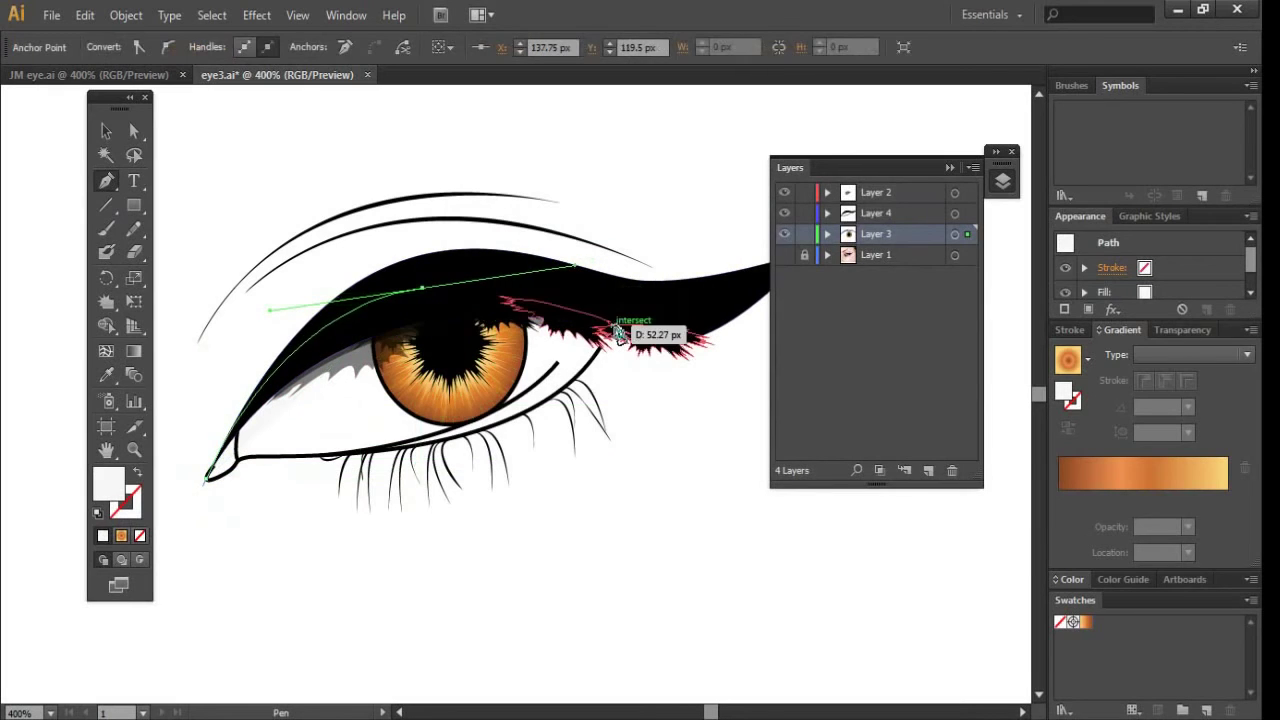
left_click_drag(614, 317, 605, 339)
left_click_drag(312, 456, 134, 471)
key("ctrl+minus")
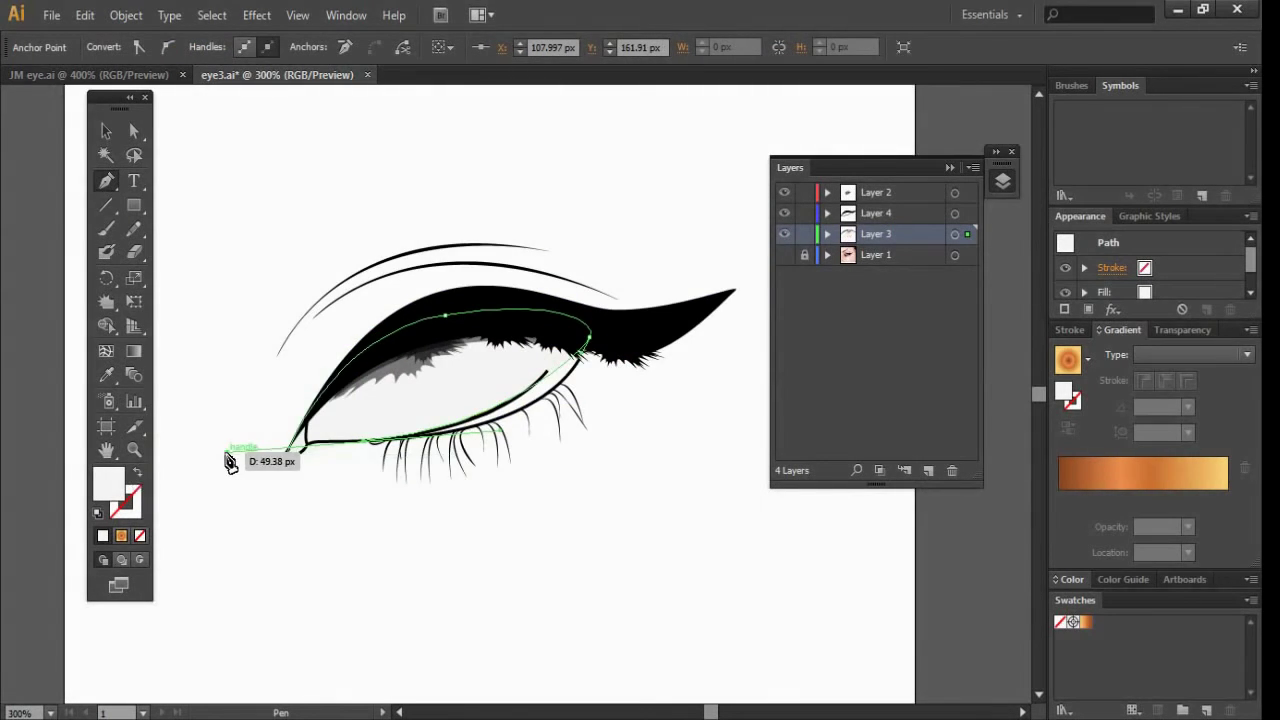
left_click_drag(226, 453, 318, 445)
key("ctrl+plus")
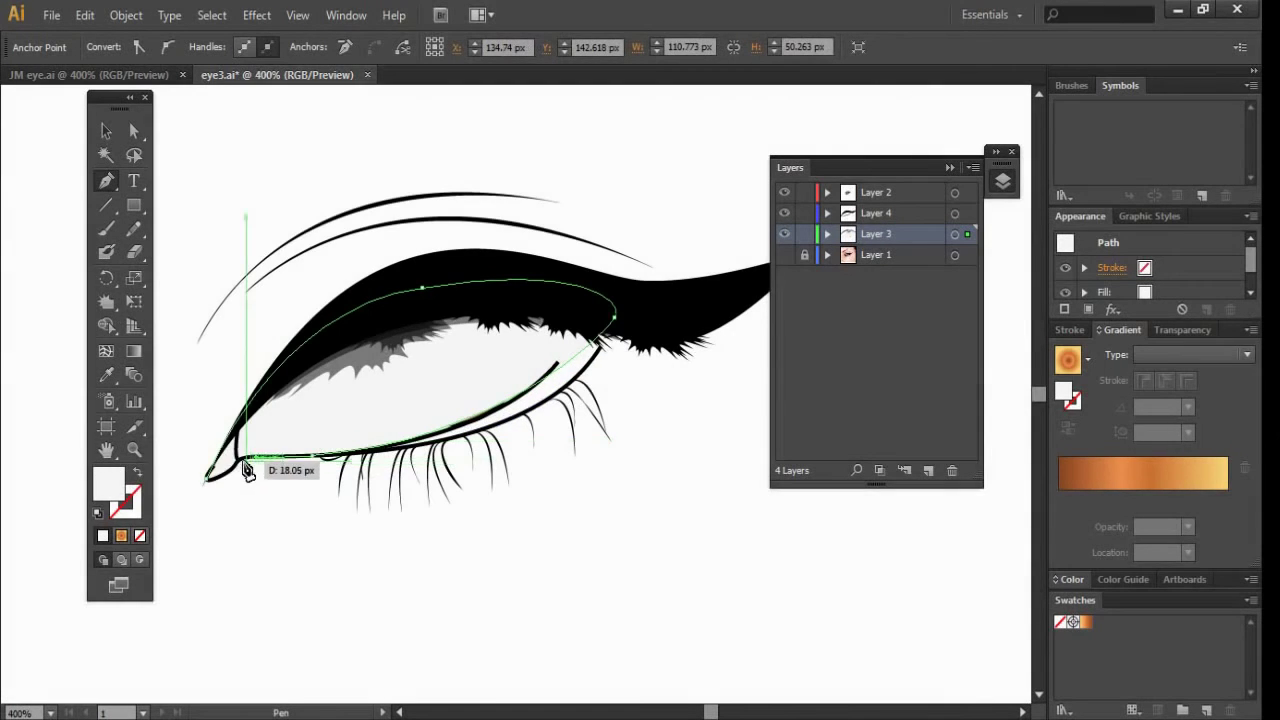
left_click_drag(237, 463, 228, 471)
left_click(205, 484)
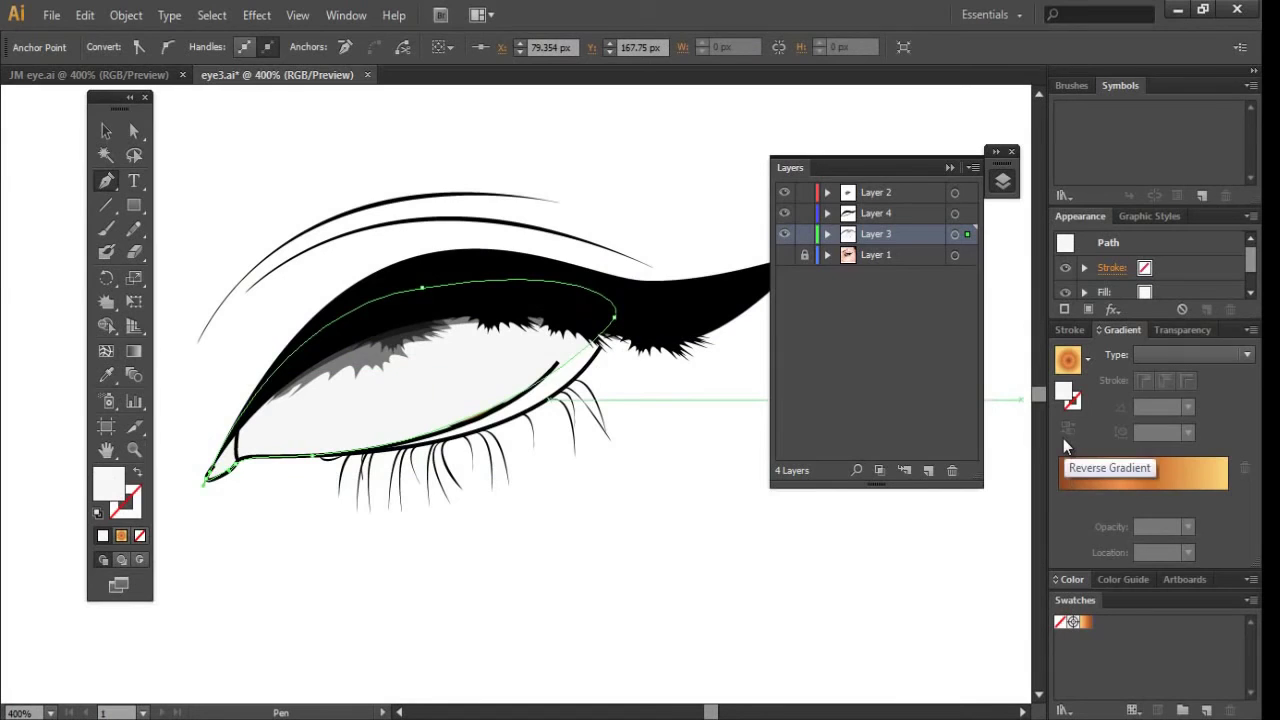
Apply the radial gradient to the eyeball shape and reduce it to a white stop and one orange stop
left_click(1068, 485)
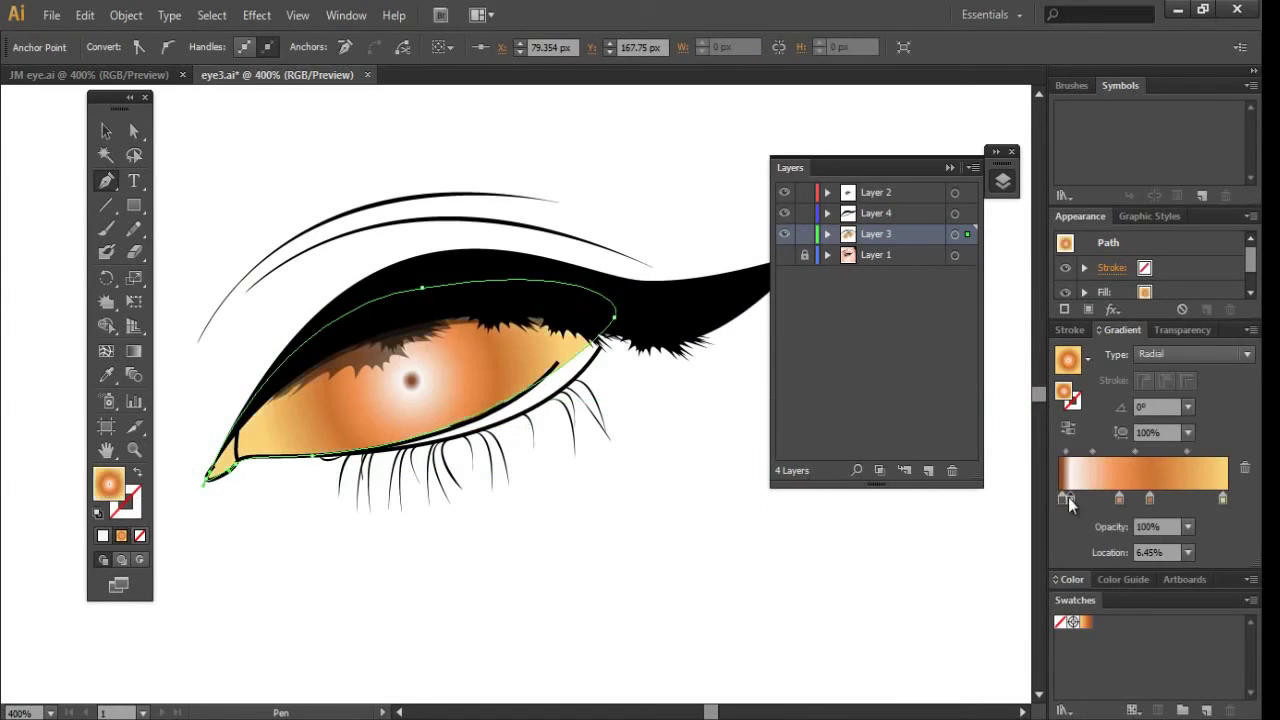
left_click(1245, 468)
key("z")
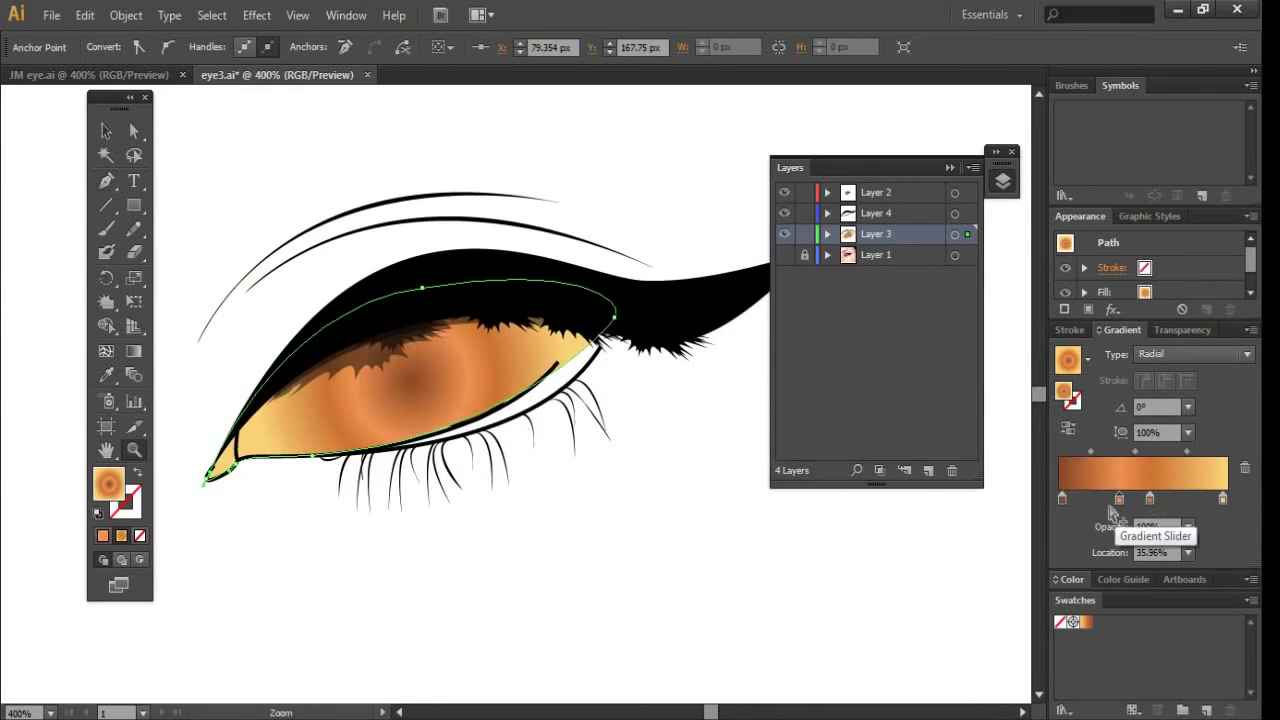
left_click(1070, 500)
left_click(1062, 499)
left_click(1245, 468)
left_click(1223, 501)
left_click(1245, 469)
left_click(1150, 500)
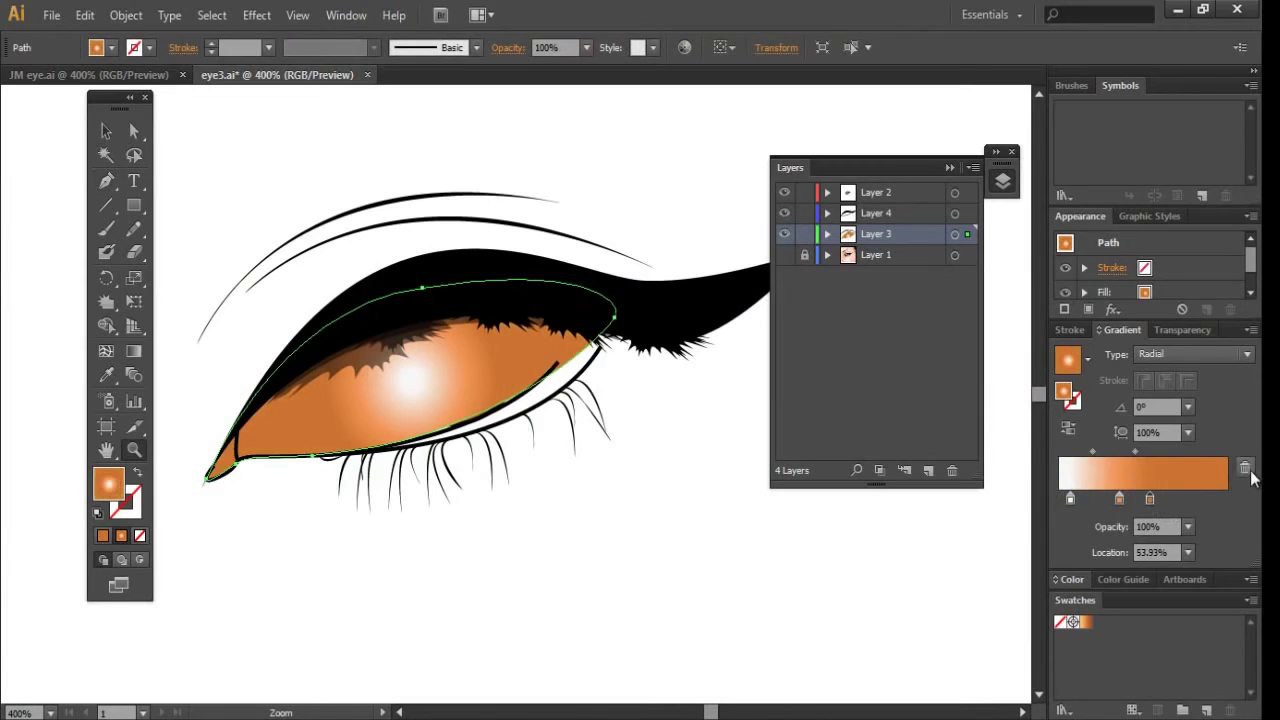
left_click(1245, 469)
Recolour the eyeball gradient to run from light pink at 3.16% to light grey at the far end
double_click(1120, 501)
left_click_drag(1146, 349, 1085, 347)
left_click_drag(1119, 497, 1229, 498)
left_click_drag(1084, 499, 1065, 500)
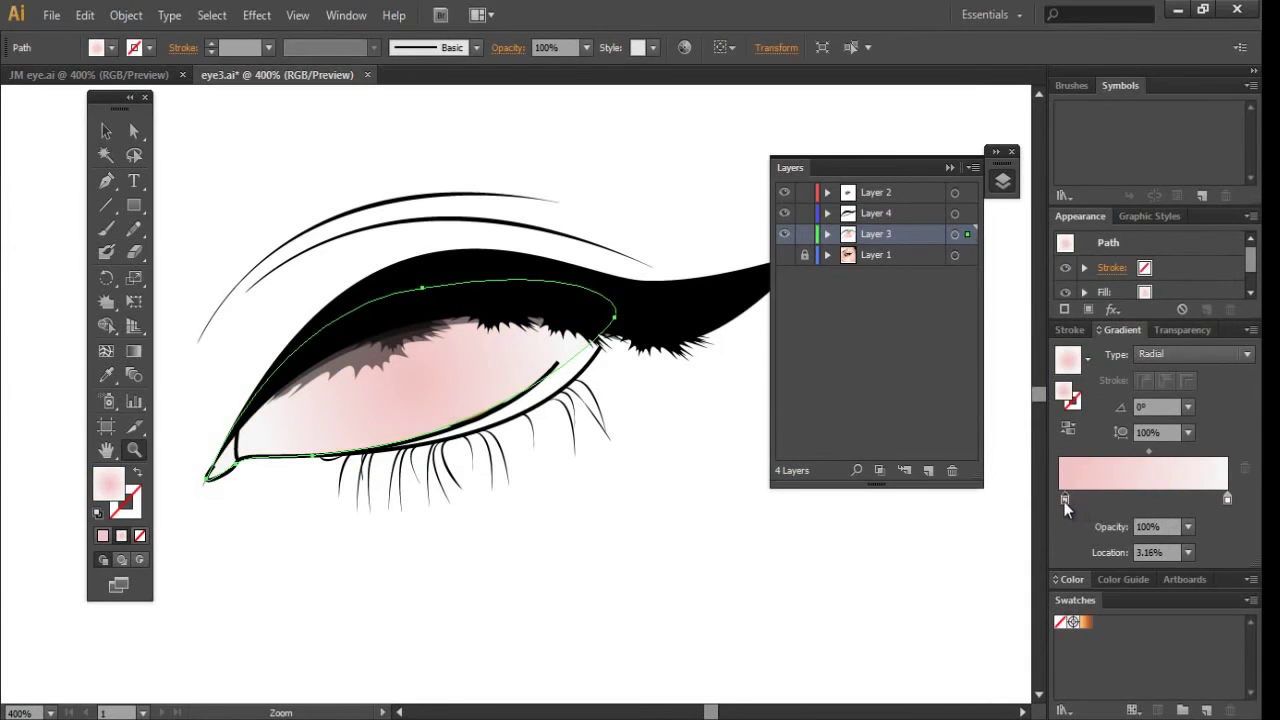
double_click(1228, 499)
left_click_drag(1073, 369, 1081, 374)
left_click(1076, 542)
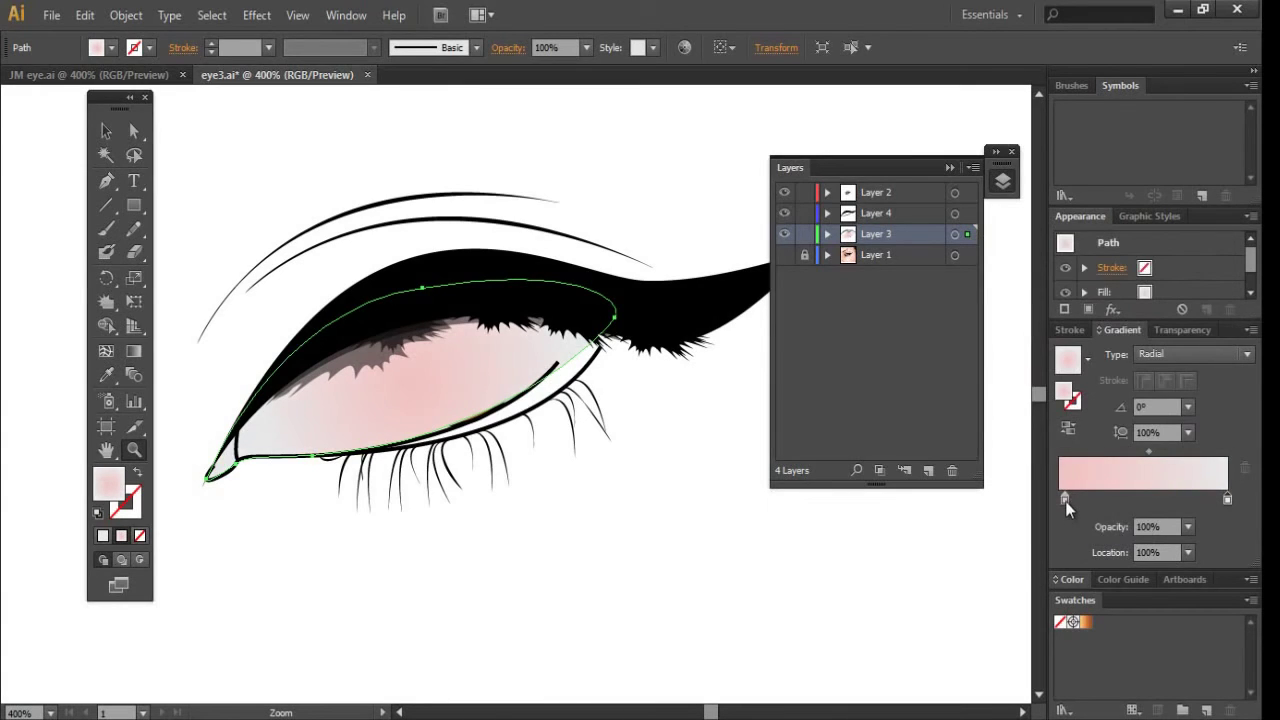
Change the eyeball gradient to Linear and shift its midpoint towards the pink end, keeping the grey stop at 100%
left_click(1065, 501)
left_click(1181, 356)
left_click(1174, 381)
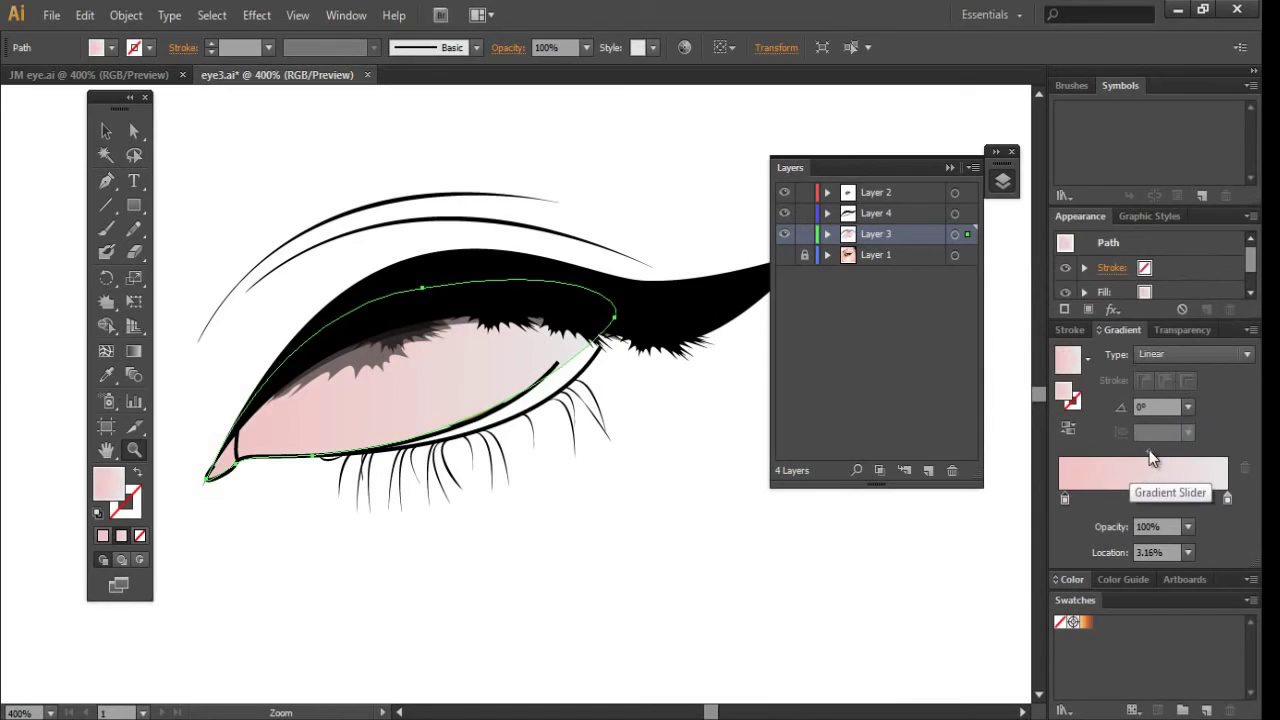
left_click_drag(1149, 450, 1100, 452)
left_click(1227, 499)
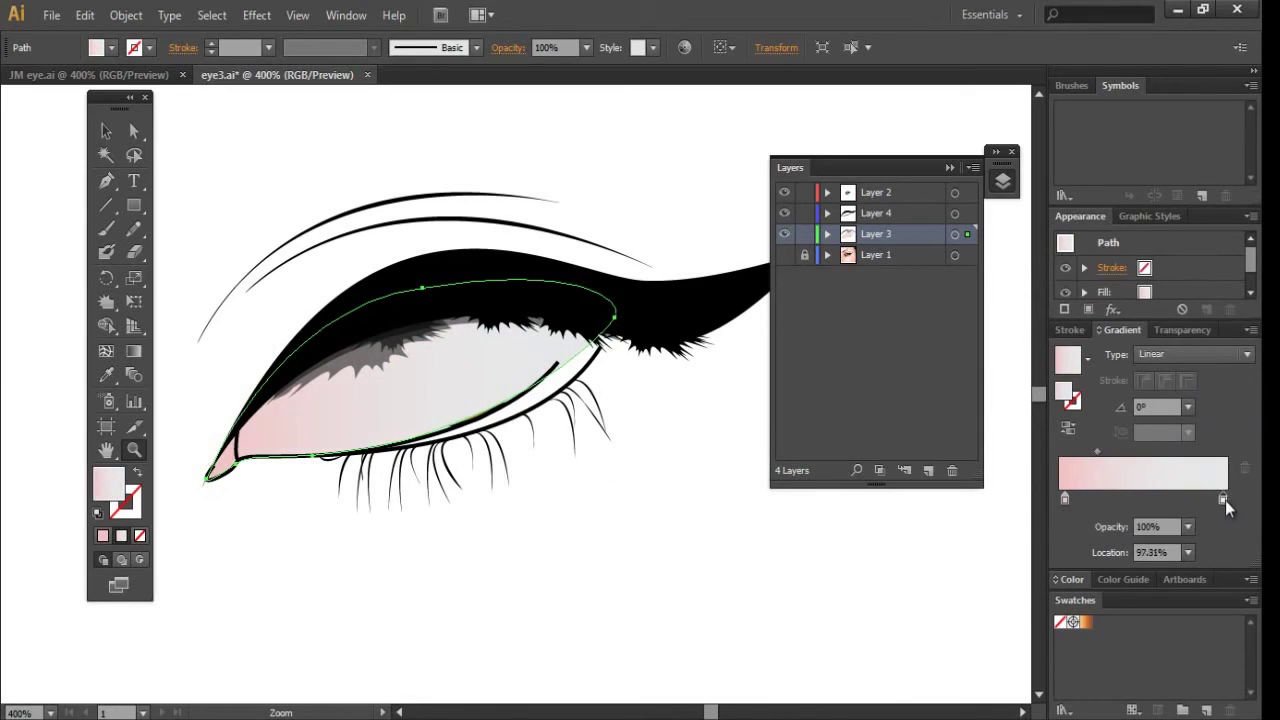
Move the eyeball shape beneath the iris and pupil paths in Layer 3 and deselect it
left_click(827, 234)
left_click_drag(860, 255, 888, 386)
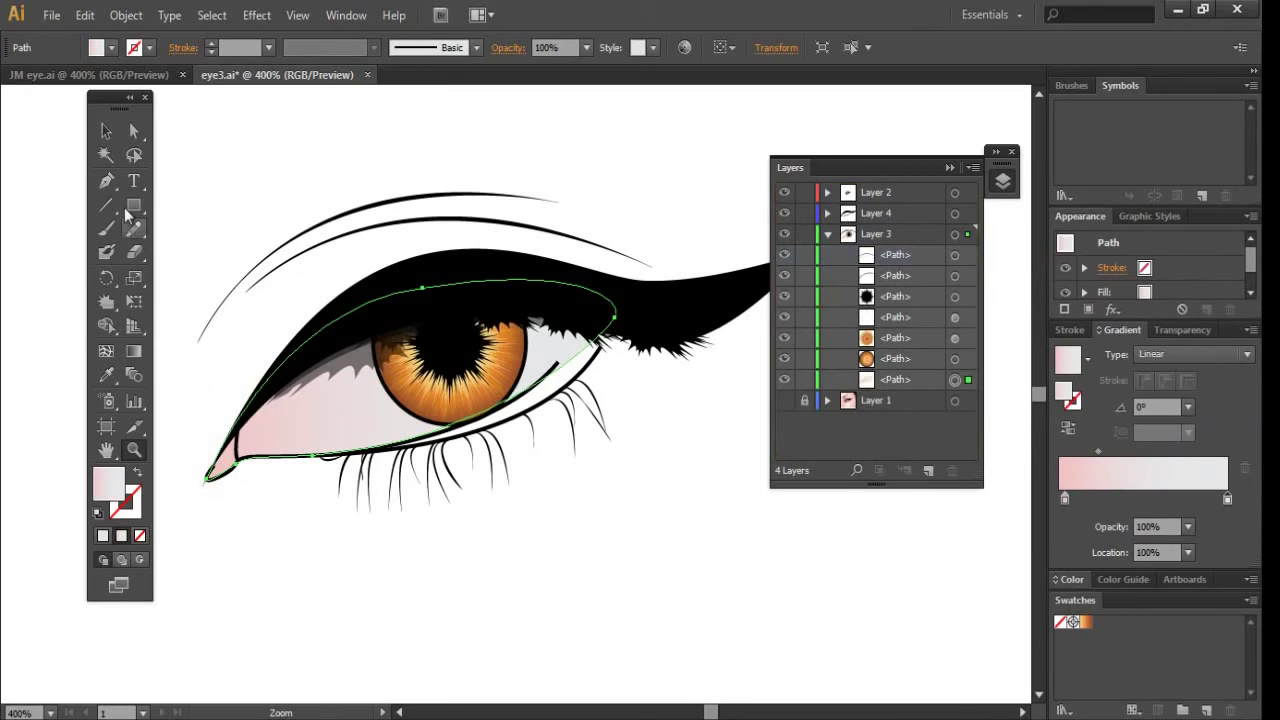
key("v")
key("ctrl+shift+a")
left_click(828, 234)
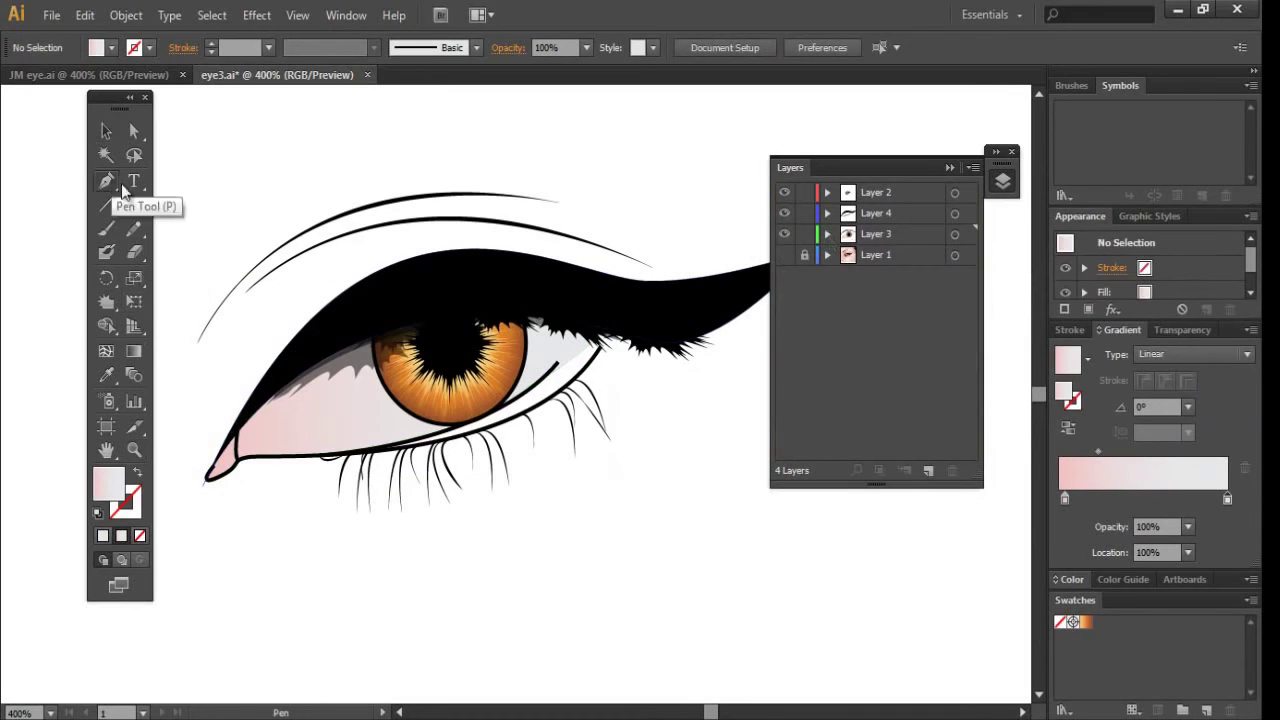
Extend the open end of the inner lower lid line up under the eyeliner and curve it onto the outer lid line
left_click(107, 182)
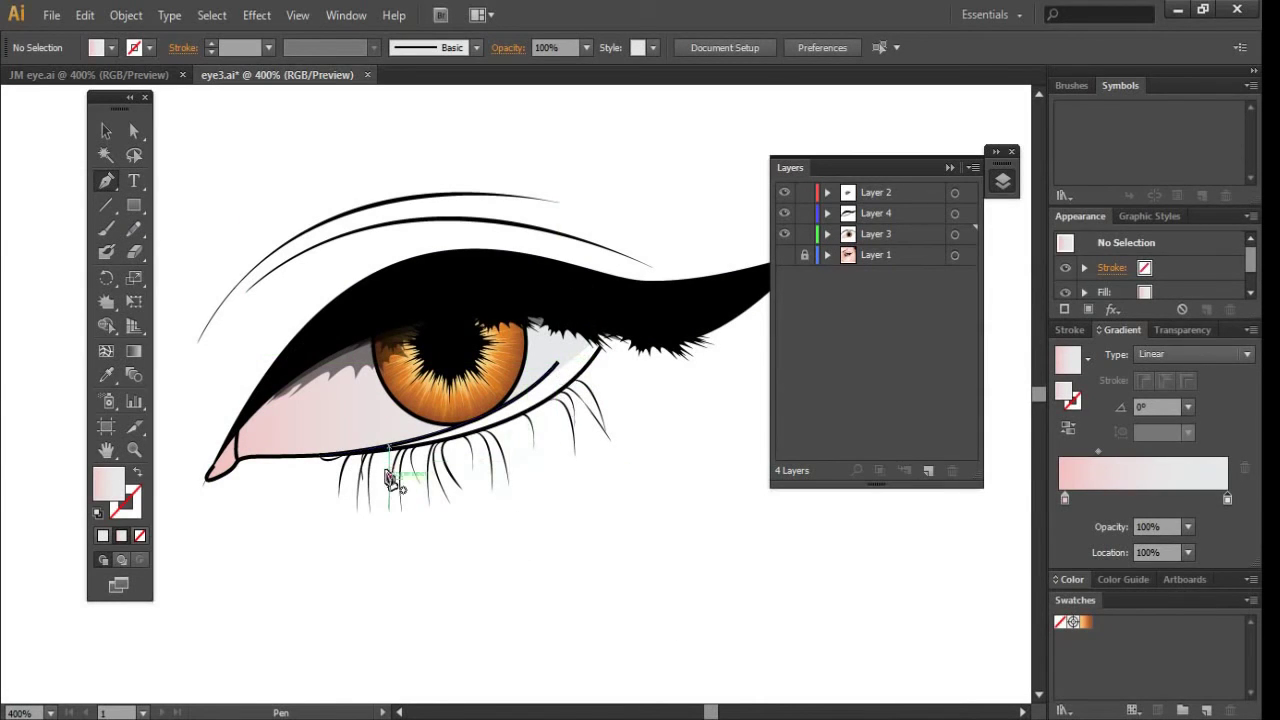
left_click(558, 362)
left_click(600, 314)
left_click_drag(612, 332, 663, 360)
key("ctrl+plus")
key("ctrl+plus")
Try to set light pink #EFCAD4 as the fill while the extended lid line is selected
left_click(99, 136)
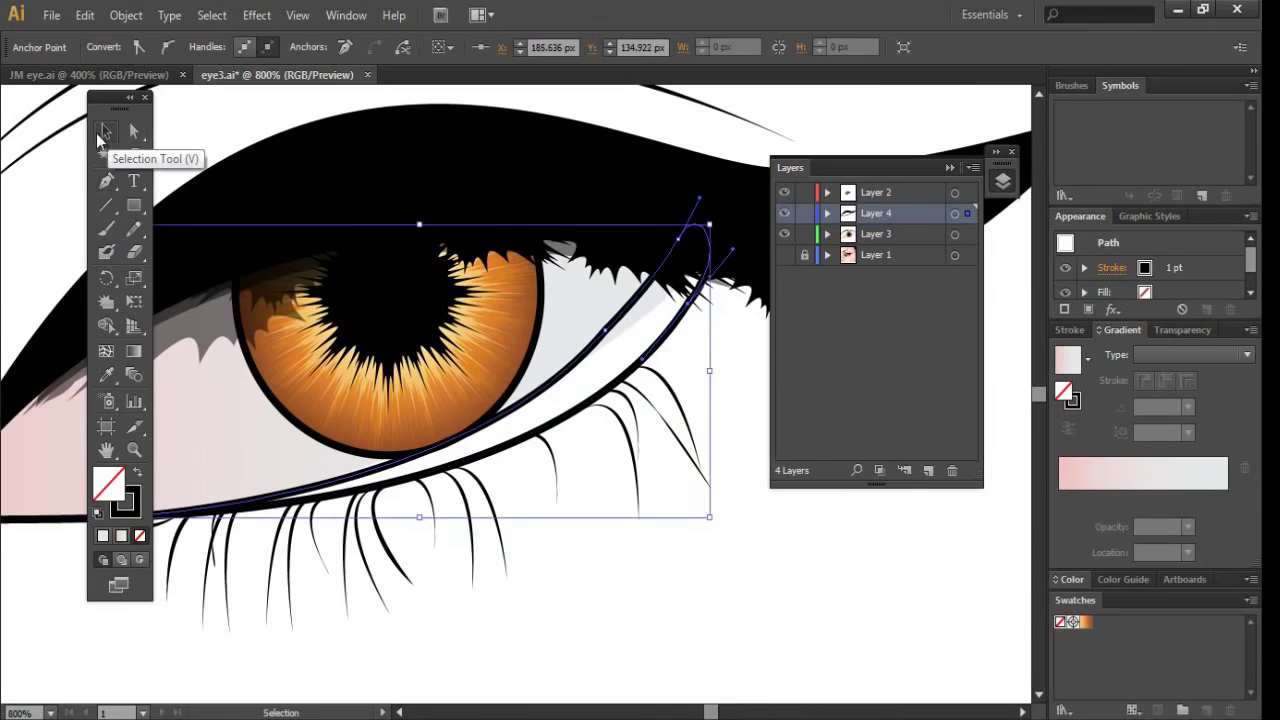
double_click(108, 486)
left_click(474, 250)
left_click_drag(474, 250, 486, 247)
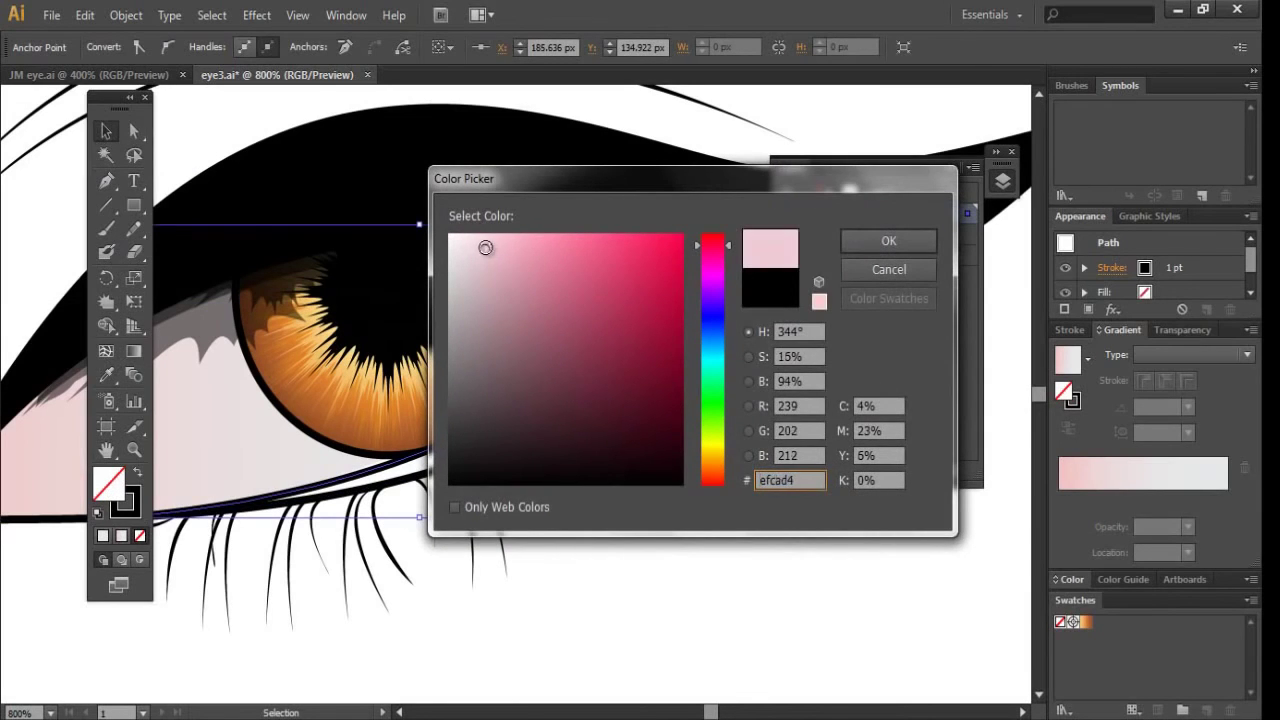
left_click(869, 241)
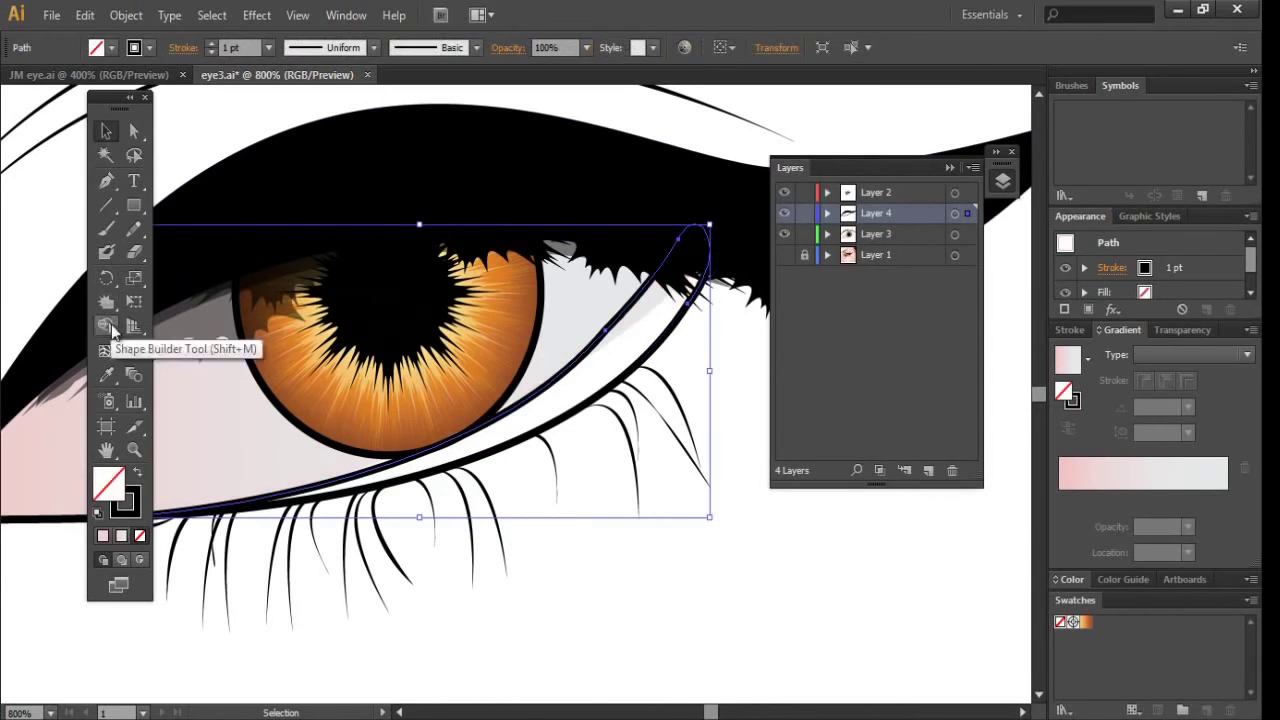
Deselect the lid line and set the fill colour to pink #F4C9D5
key("ctrl+shift+a")
double_click(108, 483)
left_click(493, 245)
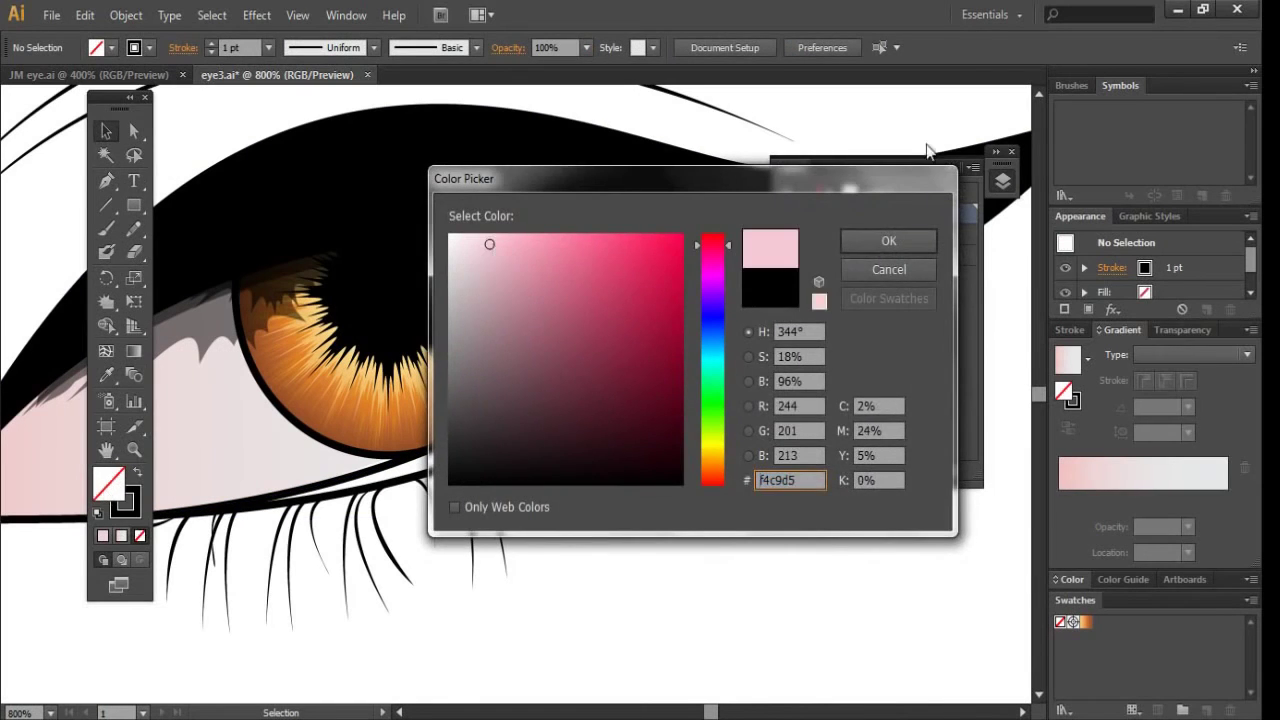
left_click(869, 241)
Draw a closed pink waterline shape between the inner and outer lower lid lines and remove its stroke
left_click(108, 186)
left_click(250, 498)
left_click_drag(663, 264, 754, 310)
key("ctrl+minus")
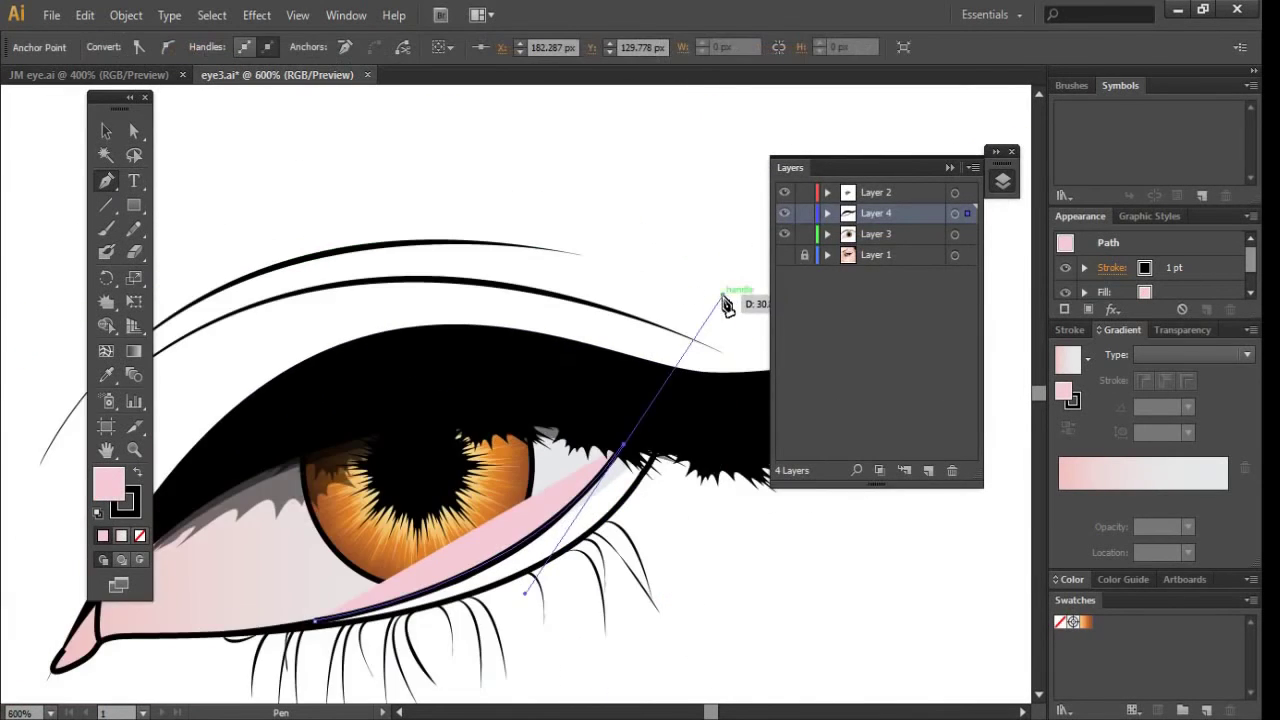
left_click_drag(653, 423, 658, 396)
left_click(658, 428)
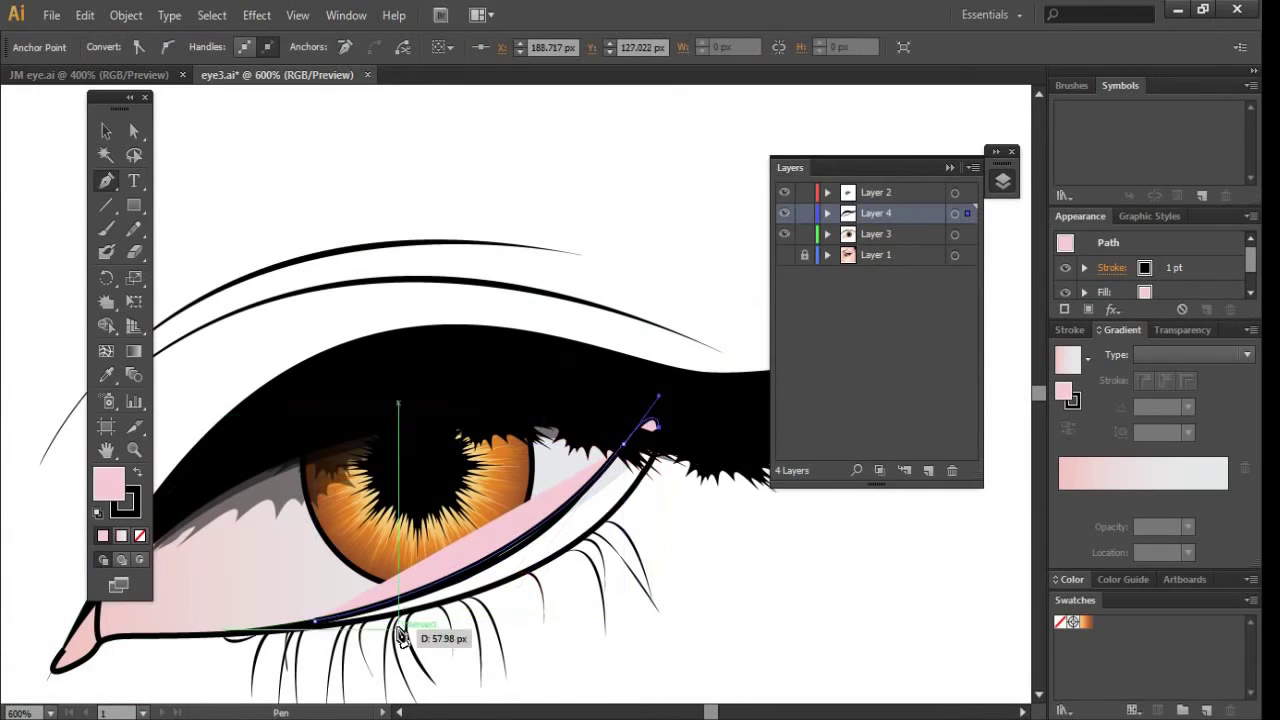
key("ctrl+z")
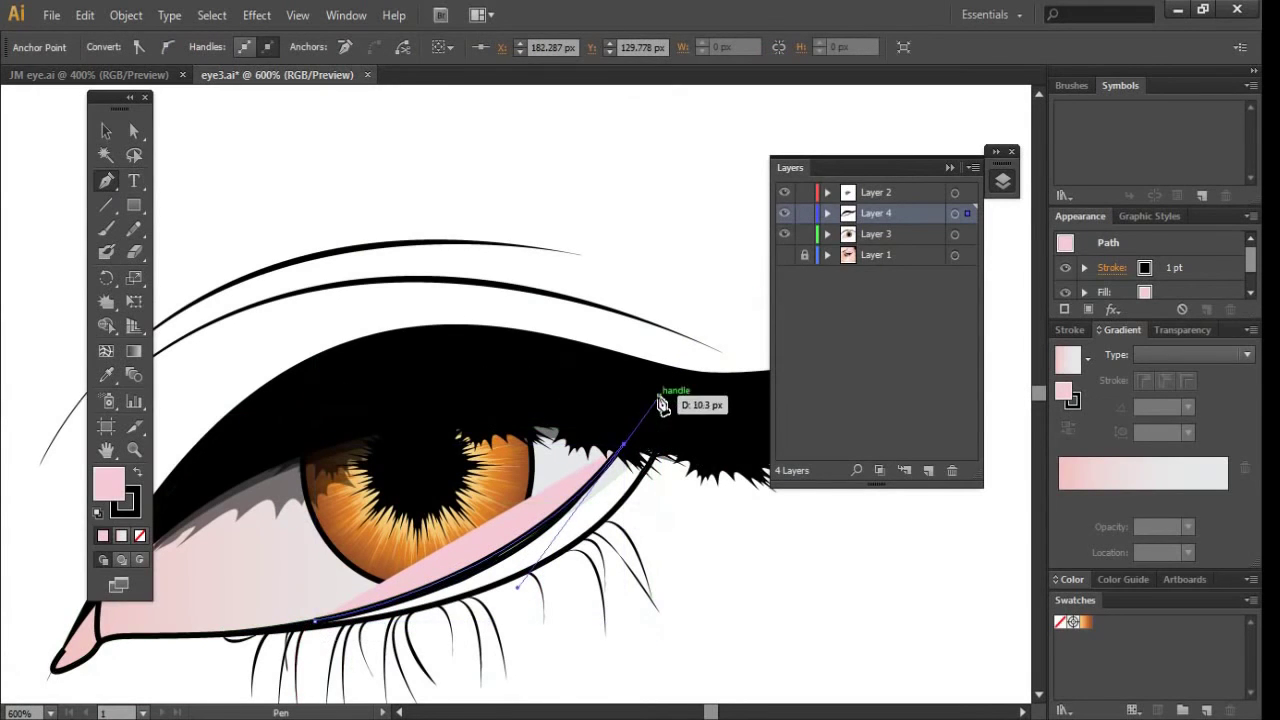
left_click_drag(658, 396, 635, 426)
left_click(648, 454)
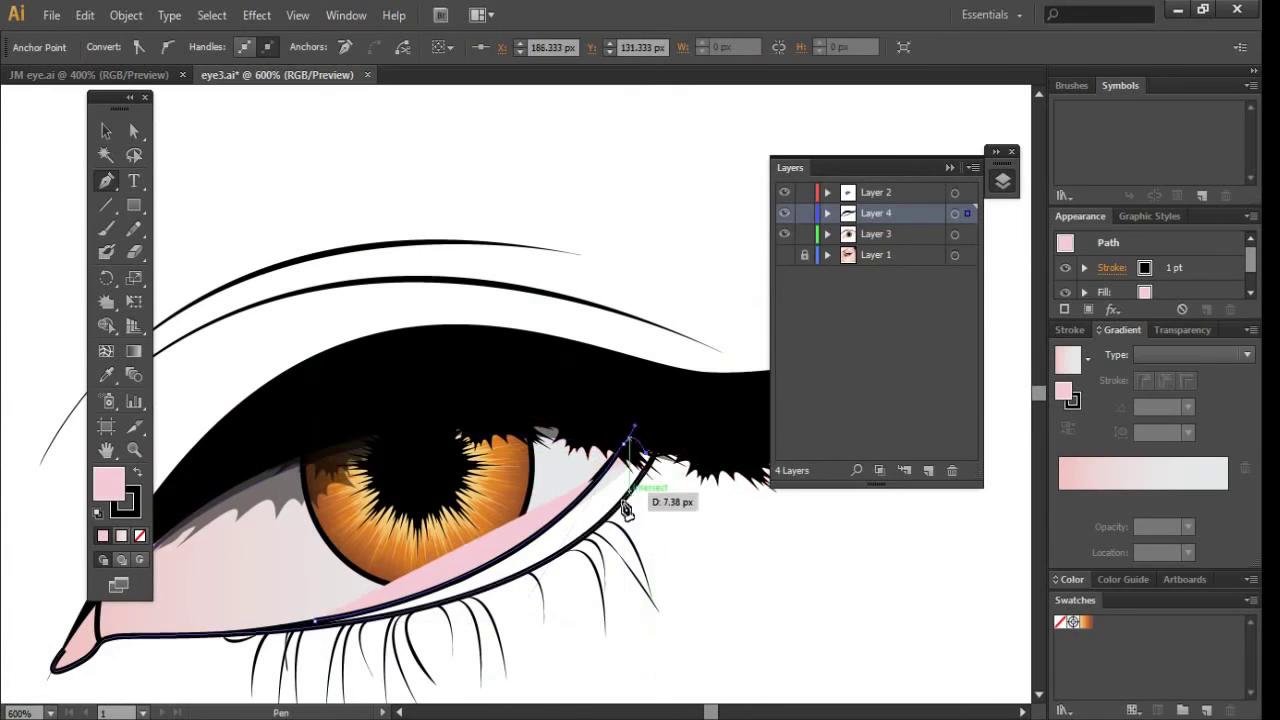
left_click_drag(551, 558, 471, 598)
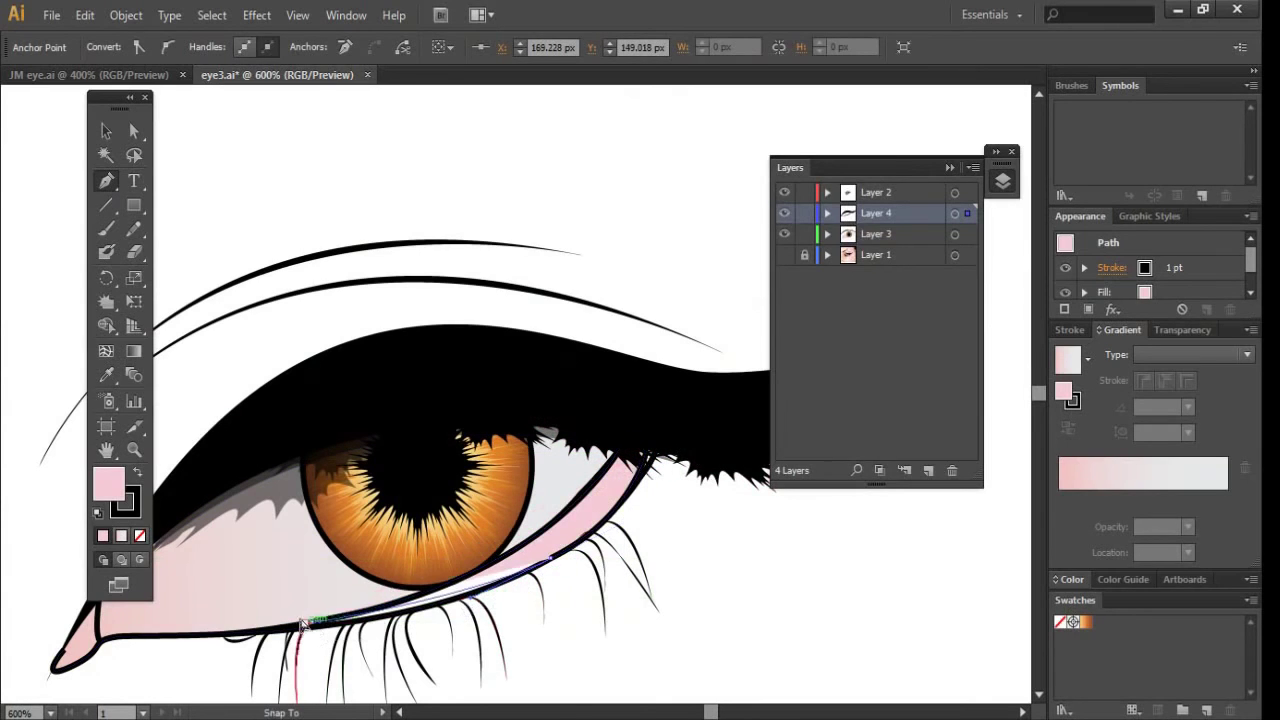
left_click_drag(315, 621, 298, 627)
left_click(139, 535)
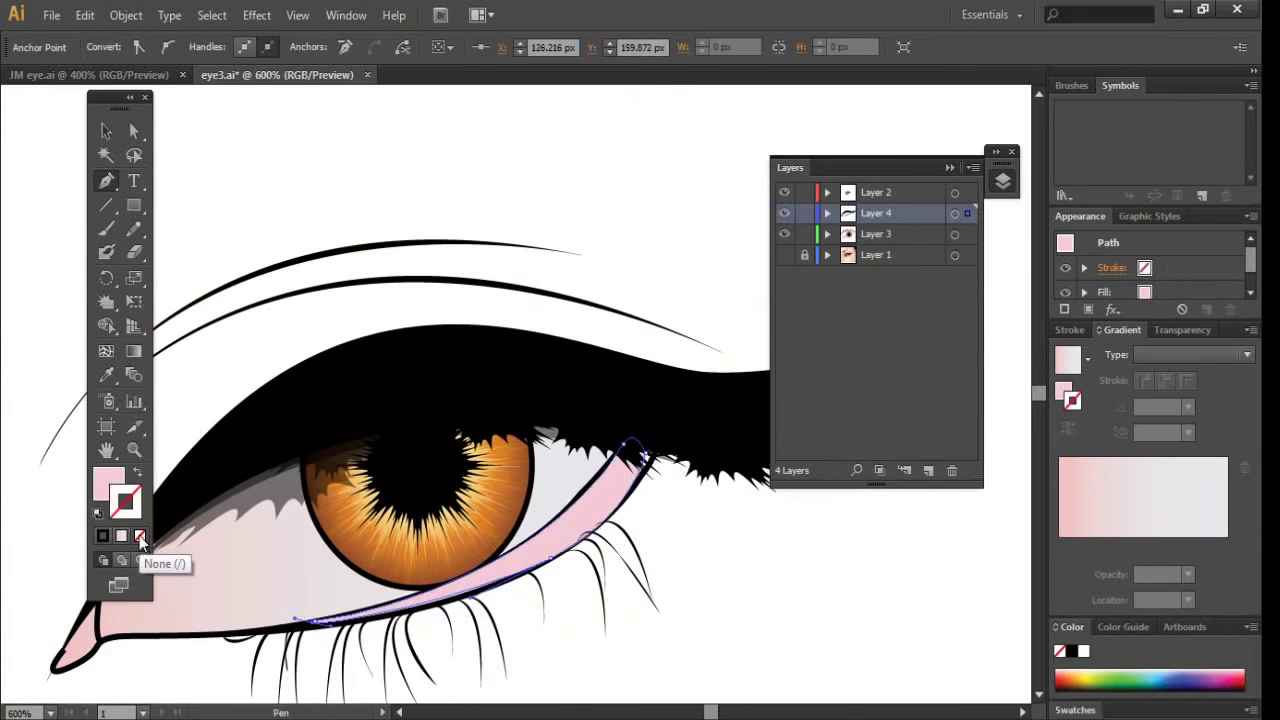
Move the pink waterline shape into Layer 3, between the iris paths and the eyeball shape, and deselect it
left_click(827, 213)
left_click(827, 358)
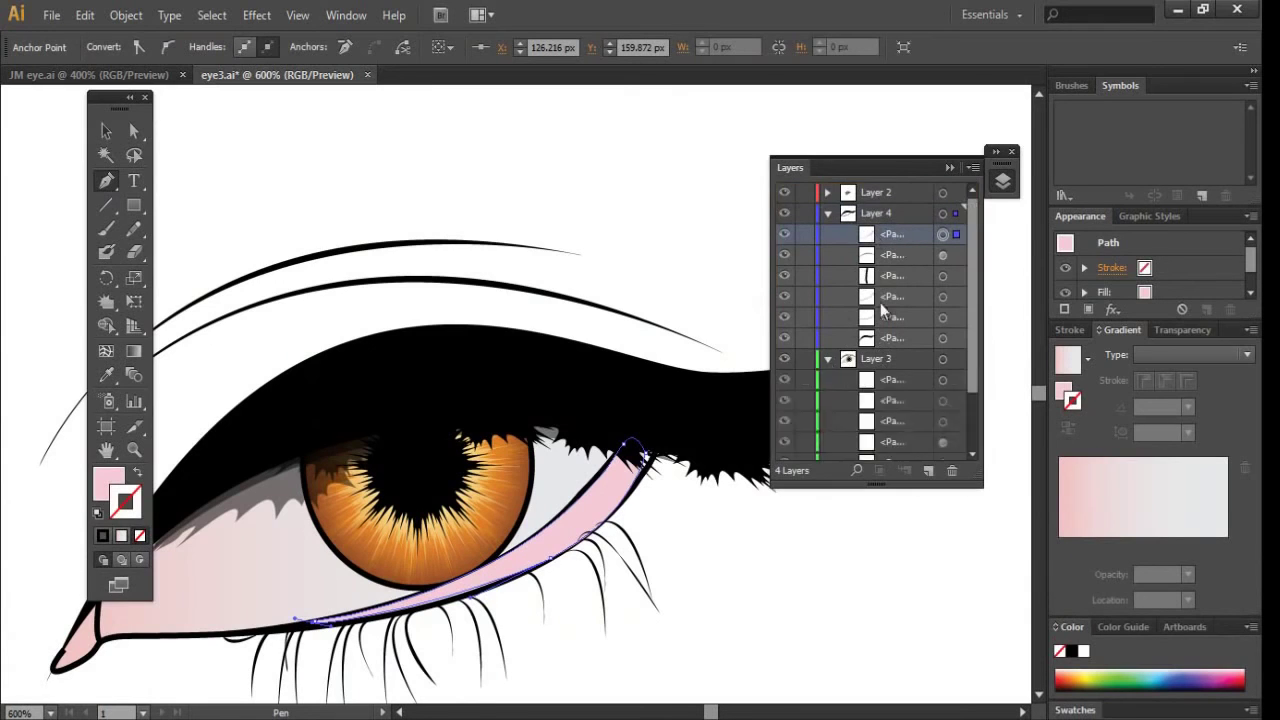
left_click_drag(883, 312, 886, 443)
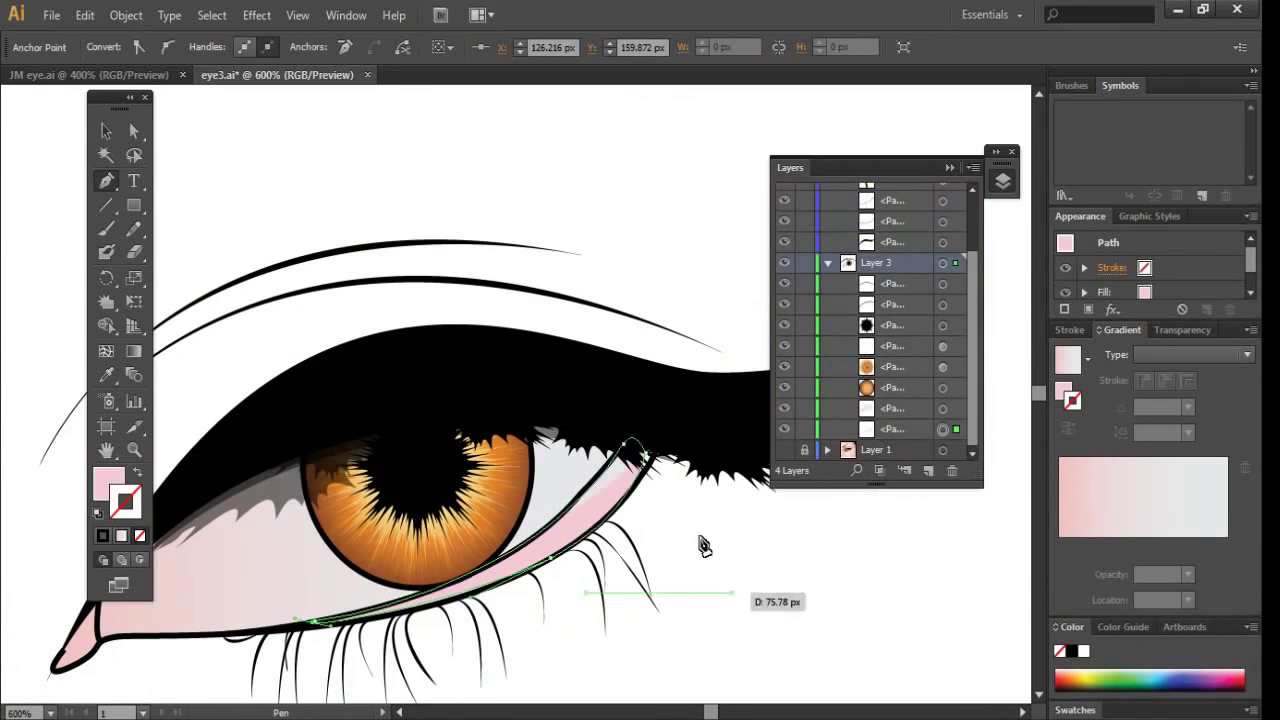
left_click(107, 131)
left_click(250, 155)
left_click(603, 510)
left_click_drag(911, 432, 895, 404)
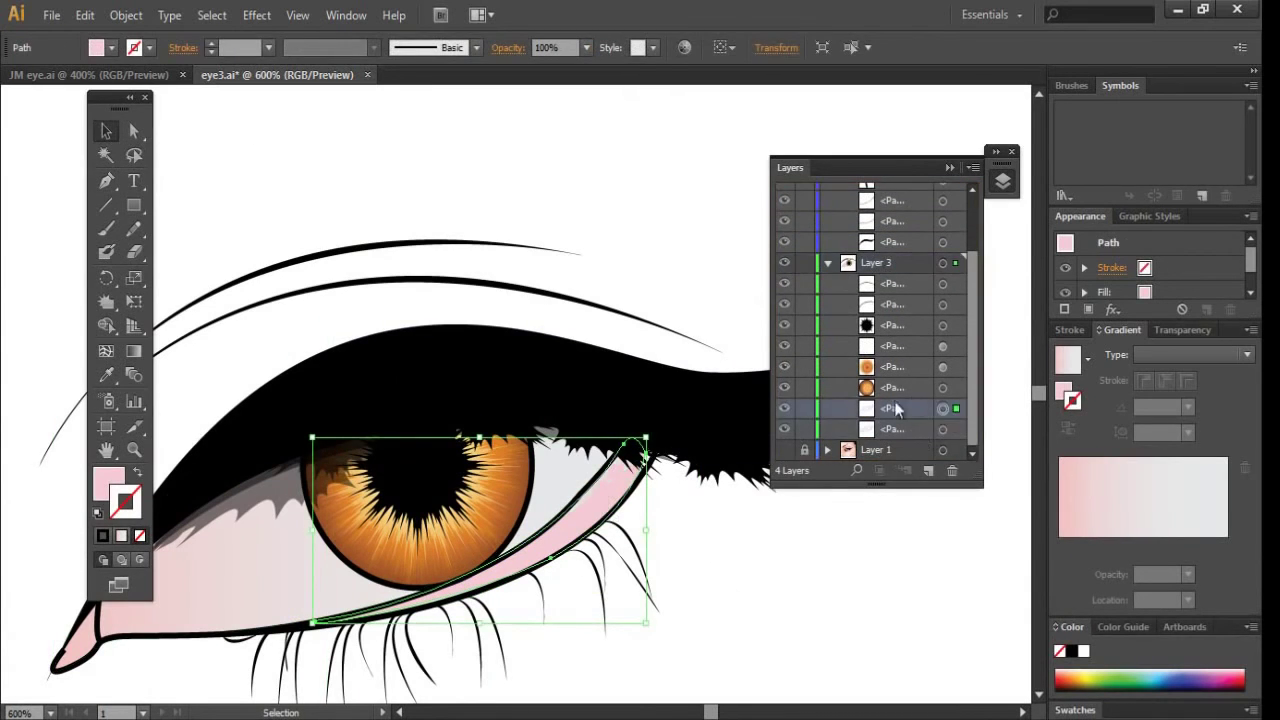
left_click(690, 269)
key("ctrl+minus")
key("ctrl+minus")
key("ctrl+plus")
Collapse the expanded layers, lock Layers 2 and 4, and make Layer 3 active
left_click(828, 263)
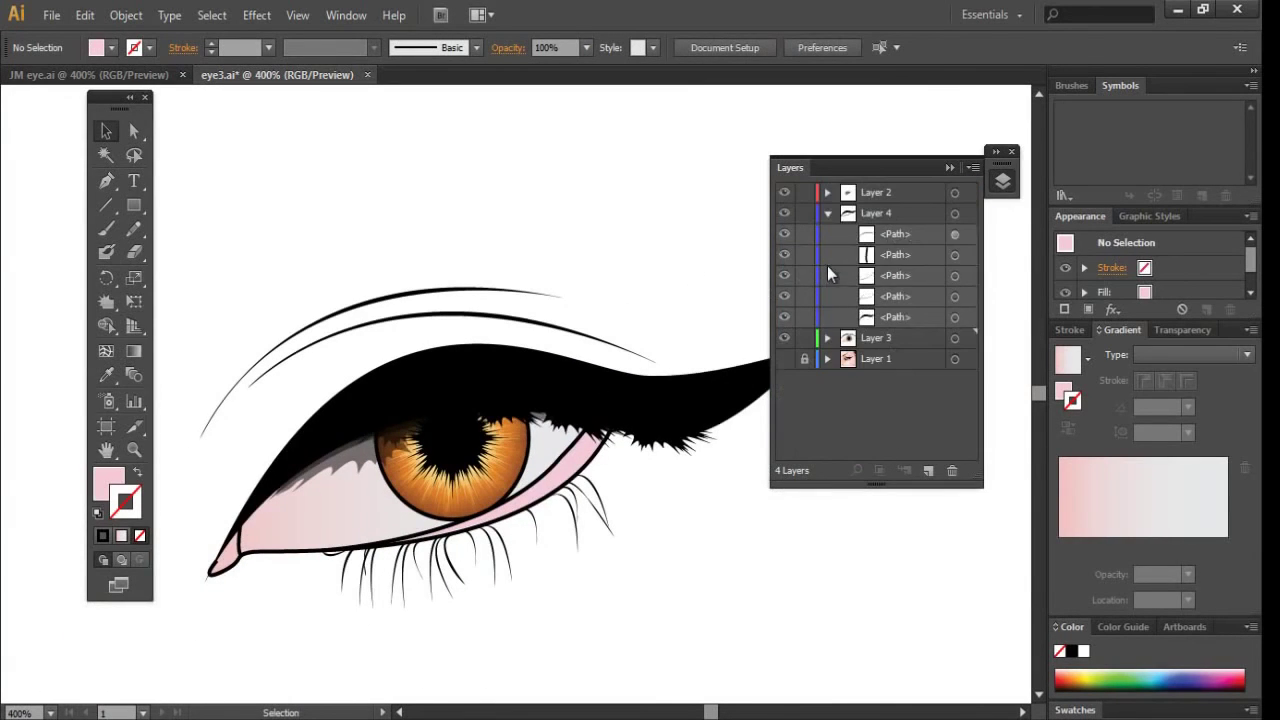
left_click(828, 213)
left_click(805, 193)
left_click(805, 213)
left_click(885, 235)
Set the fill to light grey #EAE4E5 and place two round highlights of different sizes on opposite edges of the pupil
double_click(121, 472)
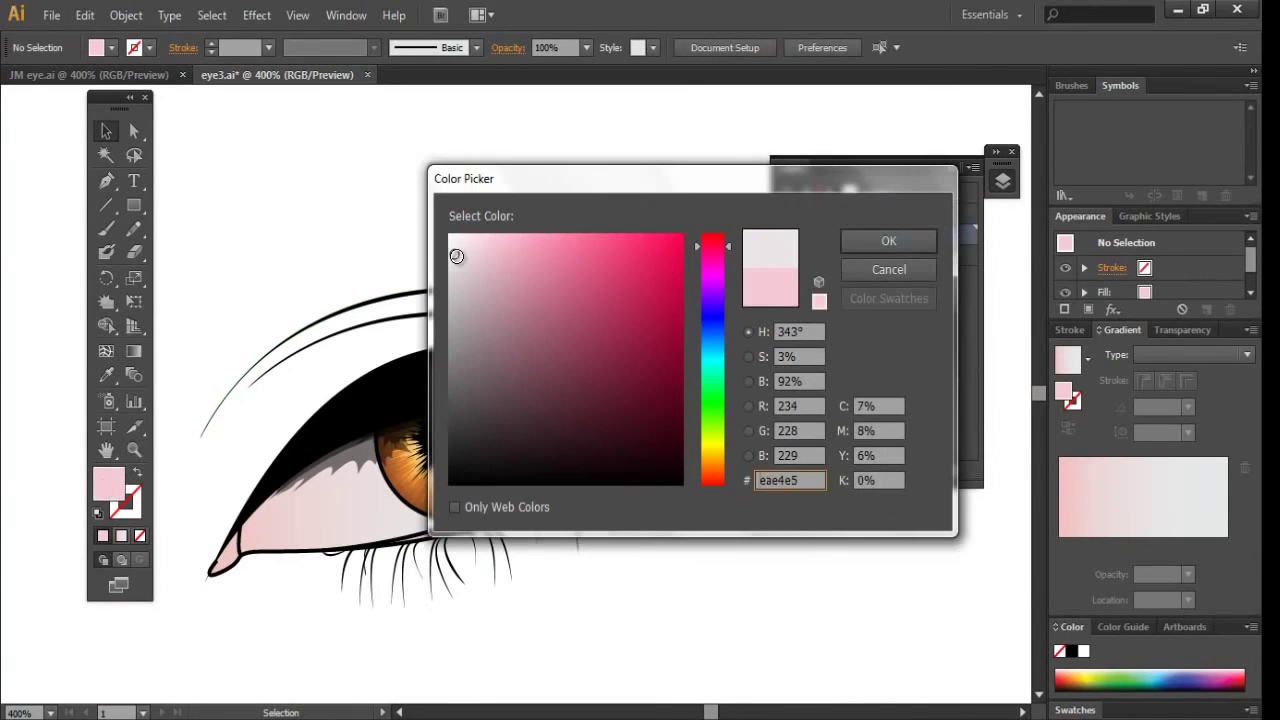
left_click(890, 241)
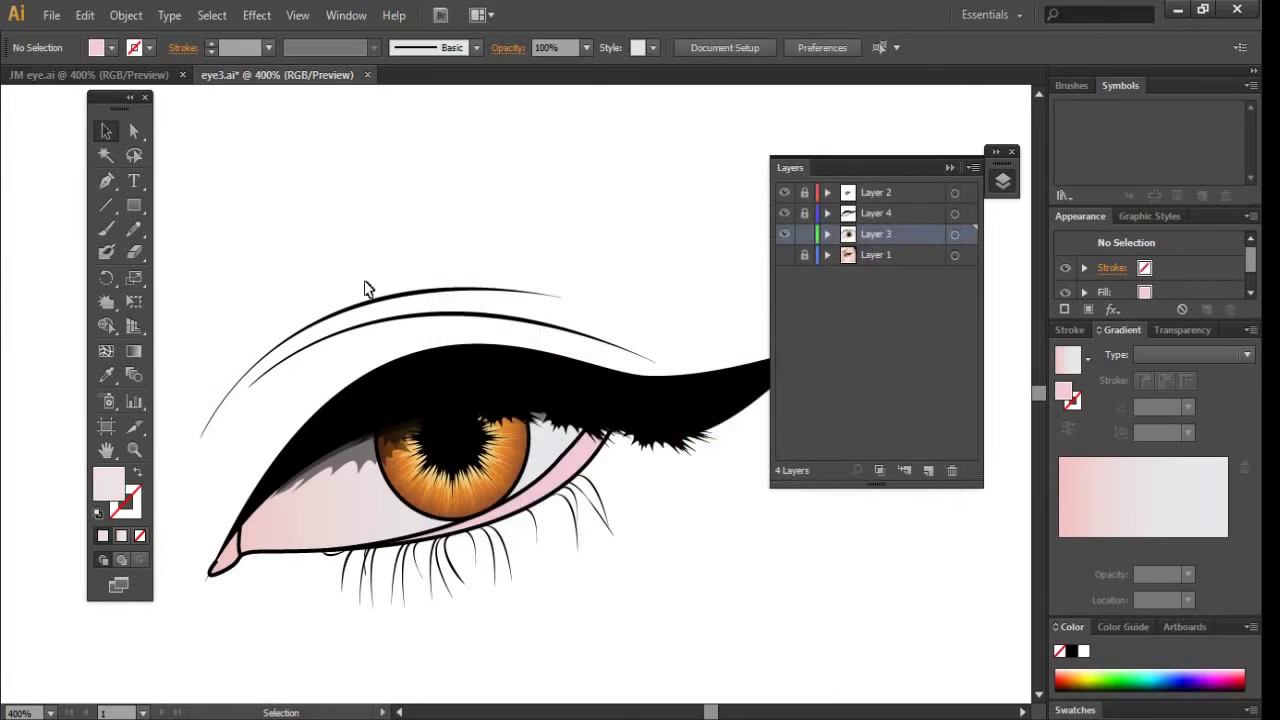
left_click_drag(131, 204, 179, 256)
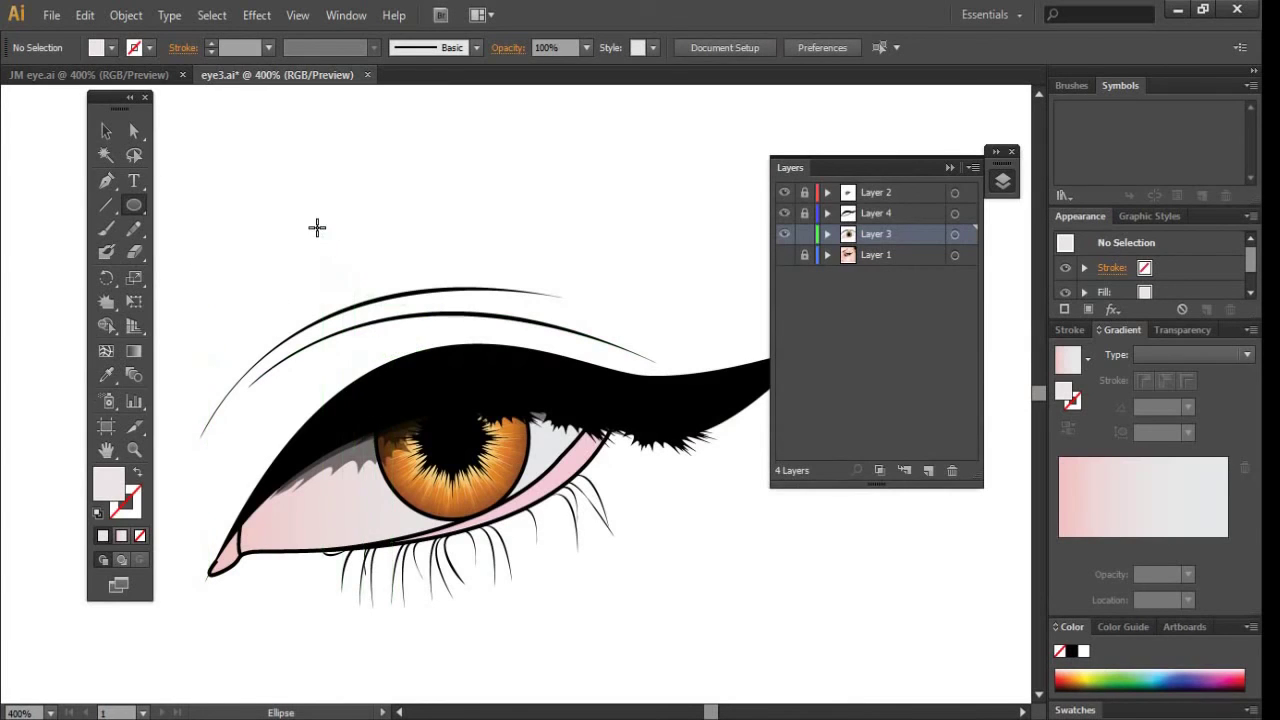
mouse_move(287, 215)
left_mouse_down()
mouse_move(315, 243)
mouse_move(351, 237)
mouse_move(375, 261)
left_mouse_up()
left_click(107, 133)
left_click_drag(263, 171, 470, 472)
left_click(537, 257)
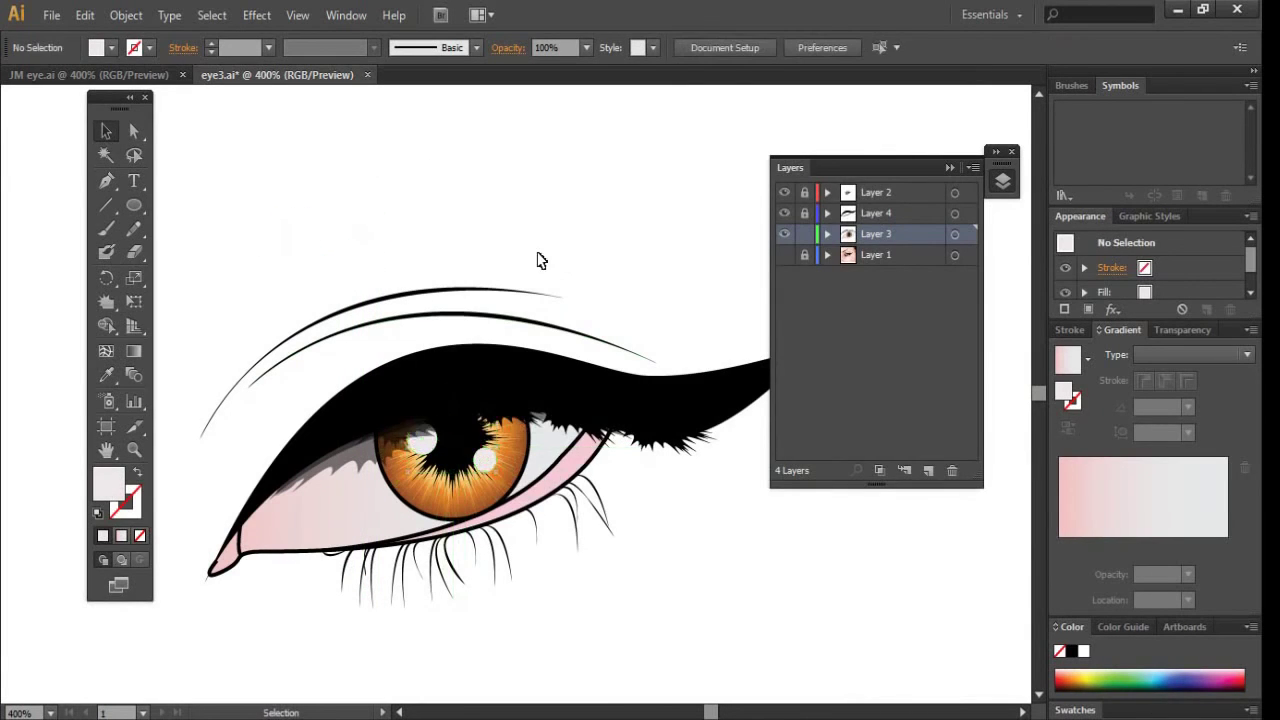
Set the blending mode of both round pupil highlights to Soft Light and deselect them
left_click(487, 466)
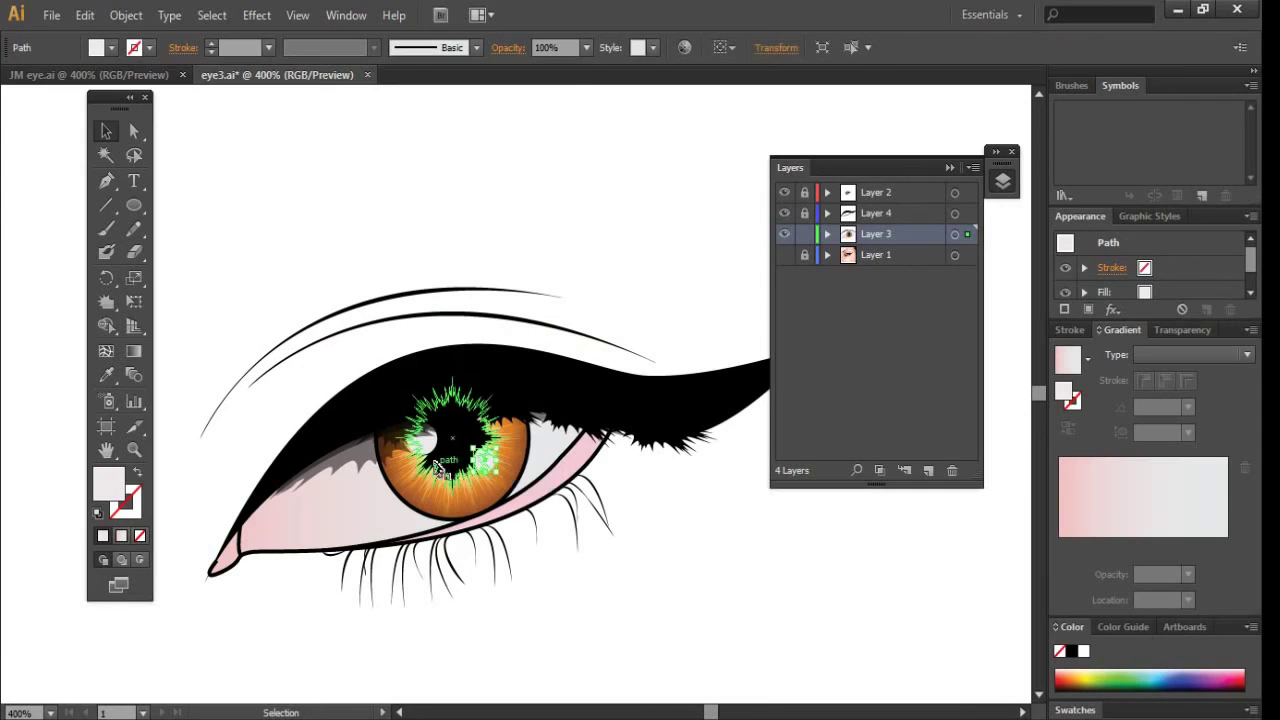
left_click(427, 452, "shift")
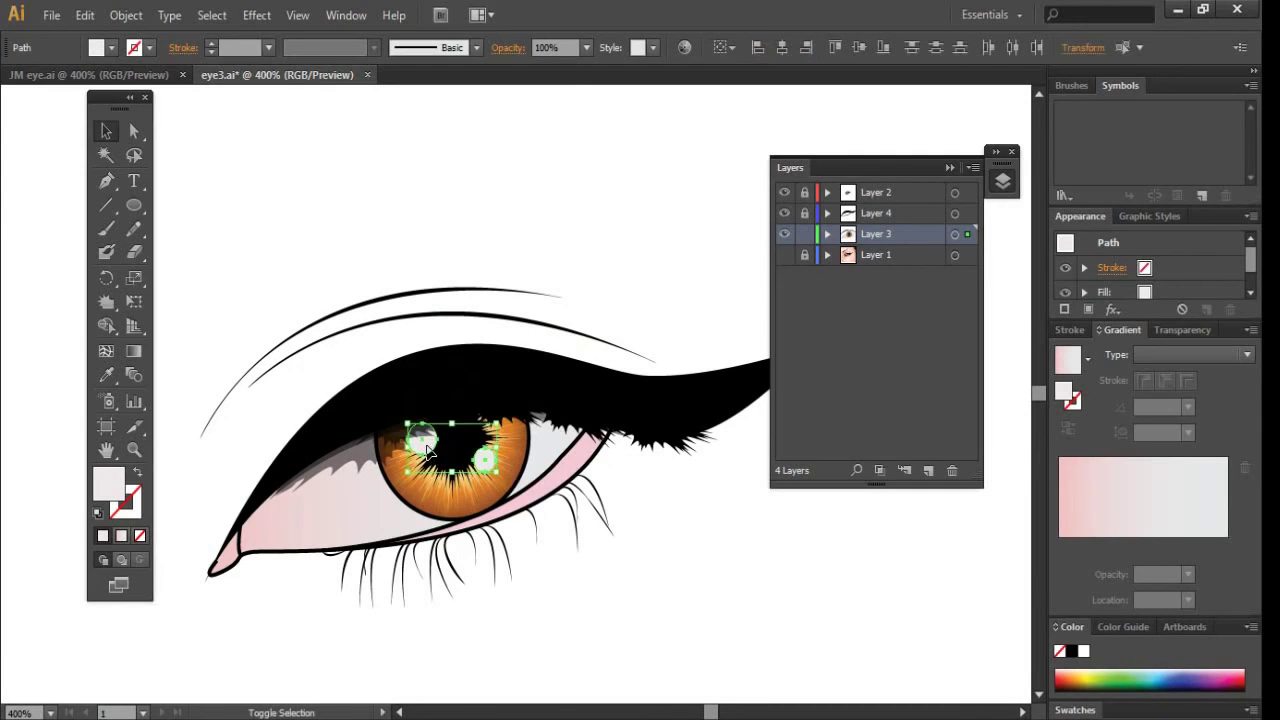
left_click(1178, 329)
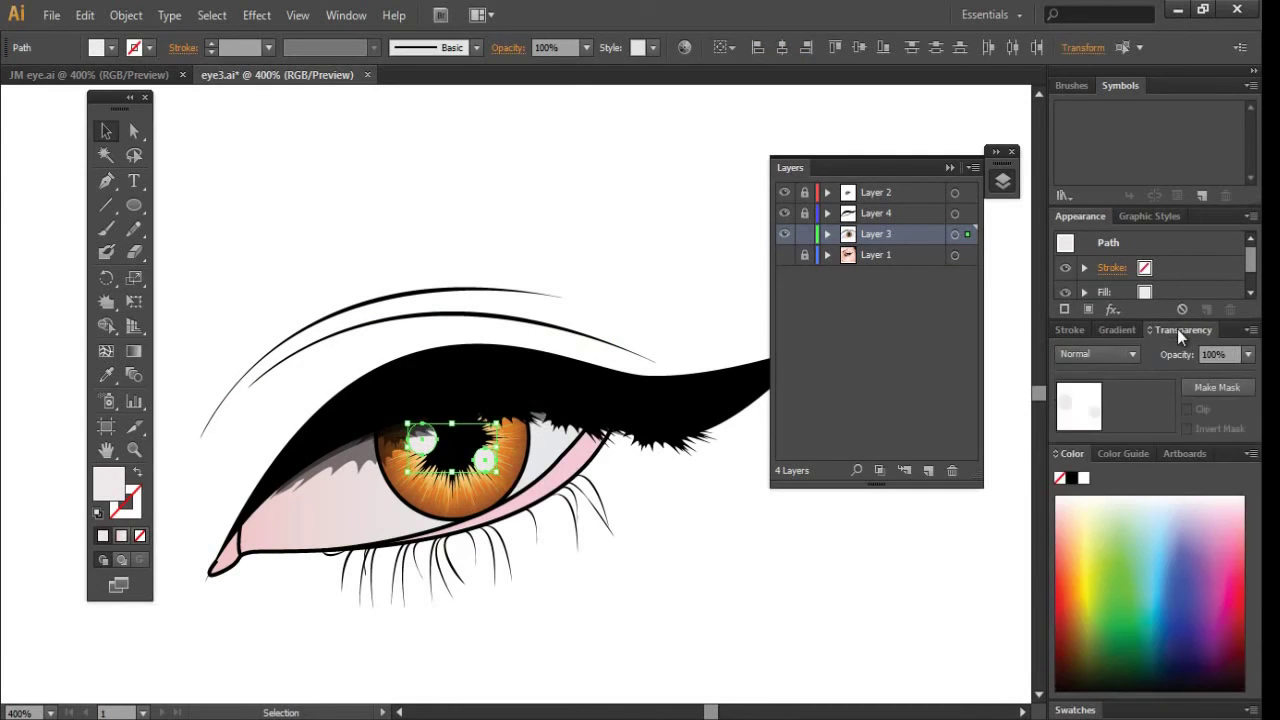
left_click(1107, 357)
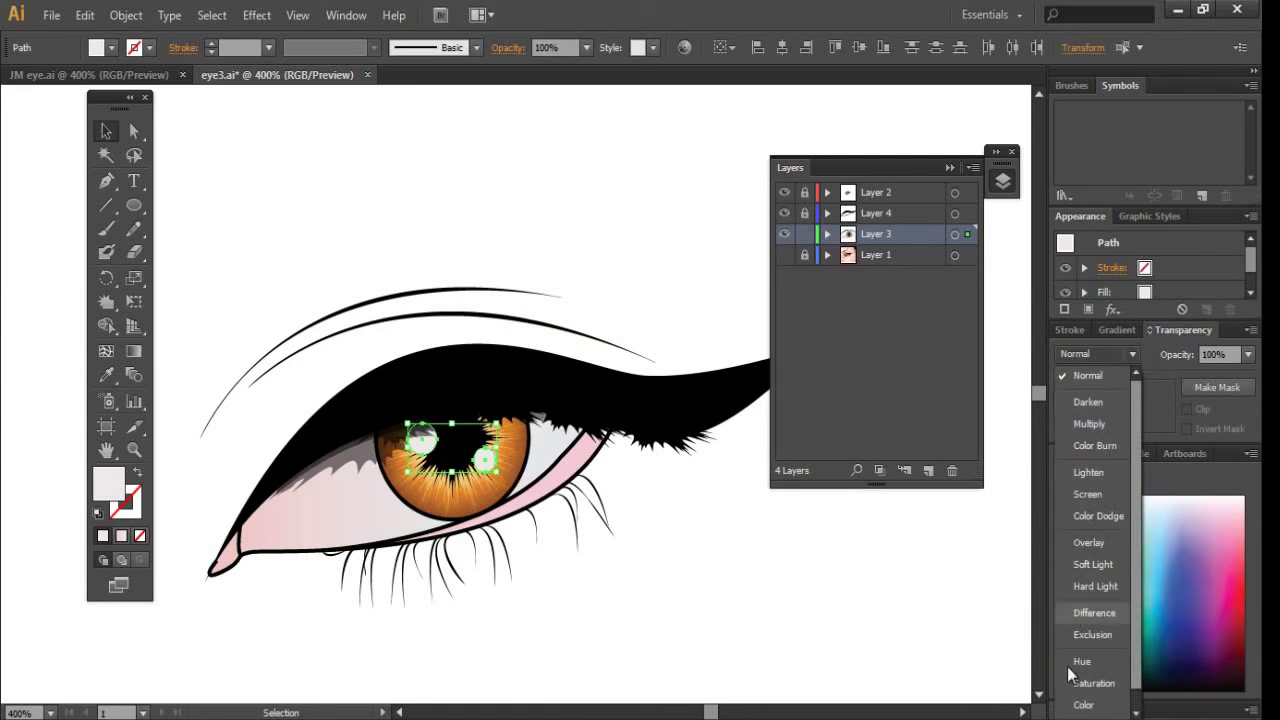
left_click(1089, 562)
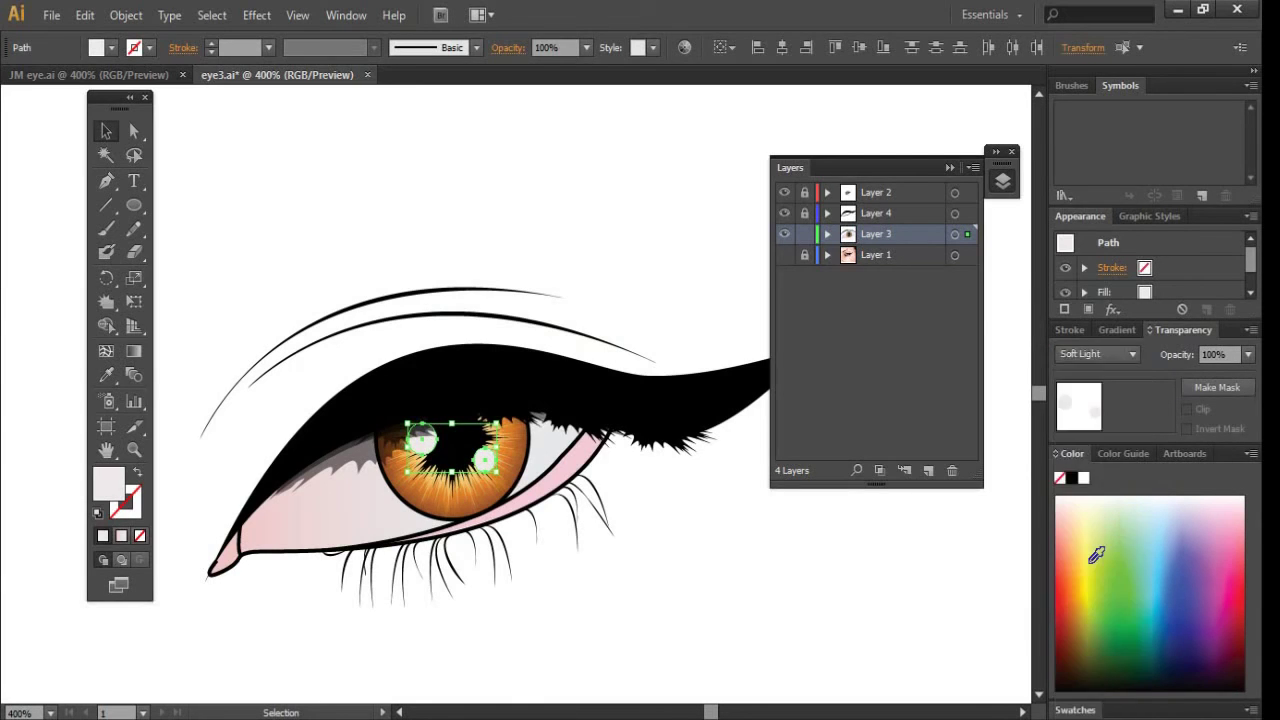
key("ctrl+shift+a")
Shift each of the two highlights slightly along the pupil's edge and deselect them
left_click(487, 456)
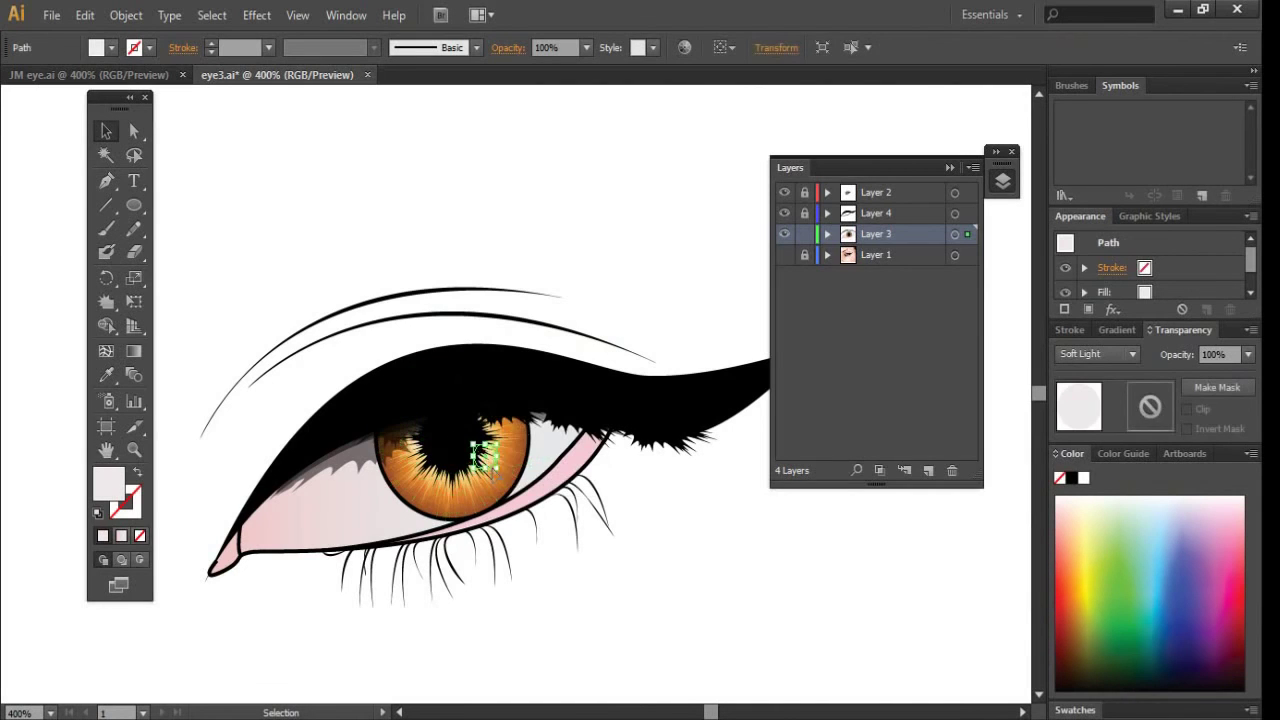
key("ctrl+shift+a")
left_click(418, 452)
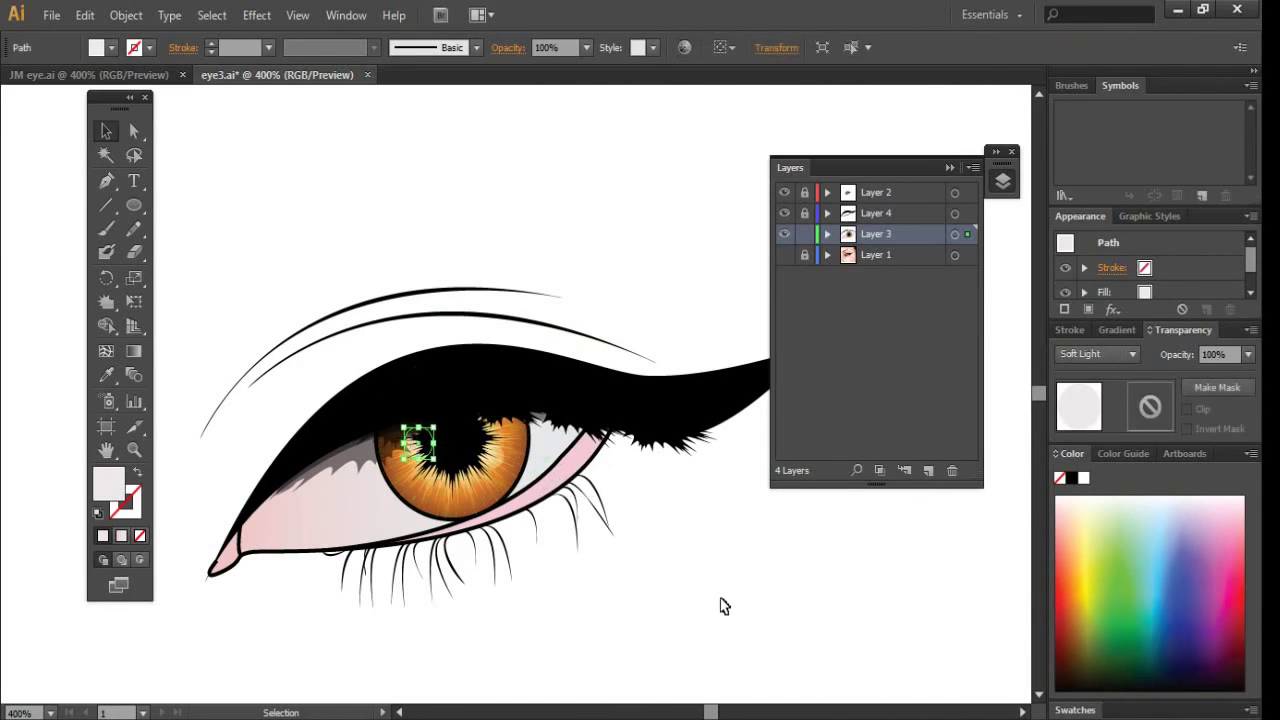
key("ctrl+shift+a")
Compare the whole drawing with the reference photo by briefly showing and hiding Layer 1
key("ctrl+minus")
key("ctrl+plus")
key("ctrl+minus")
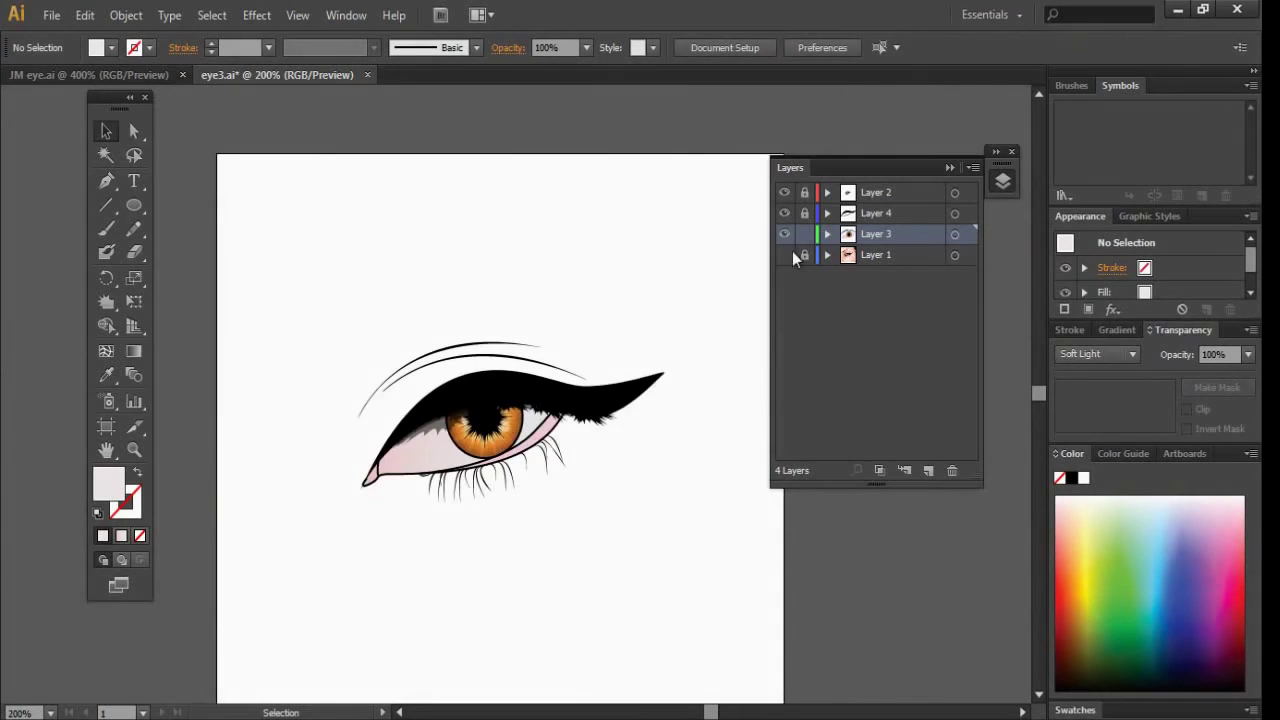
left_click(784, 254)
left_click(784, 254)
key("ctrl+plus")
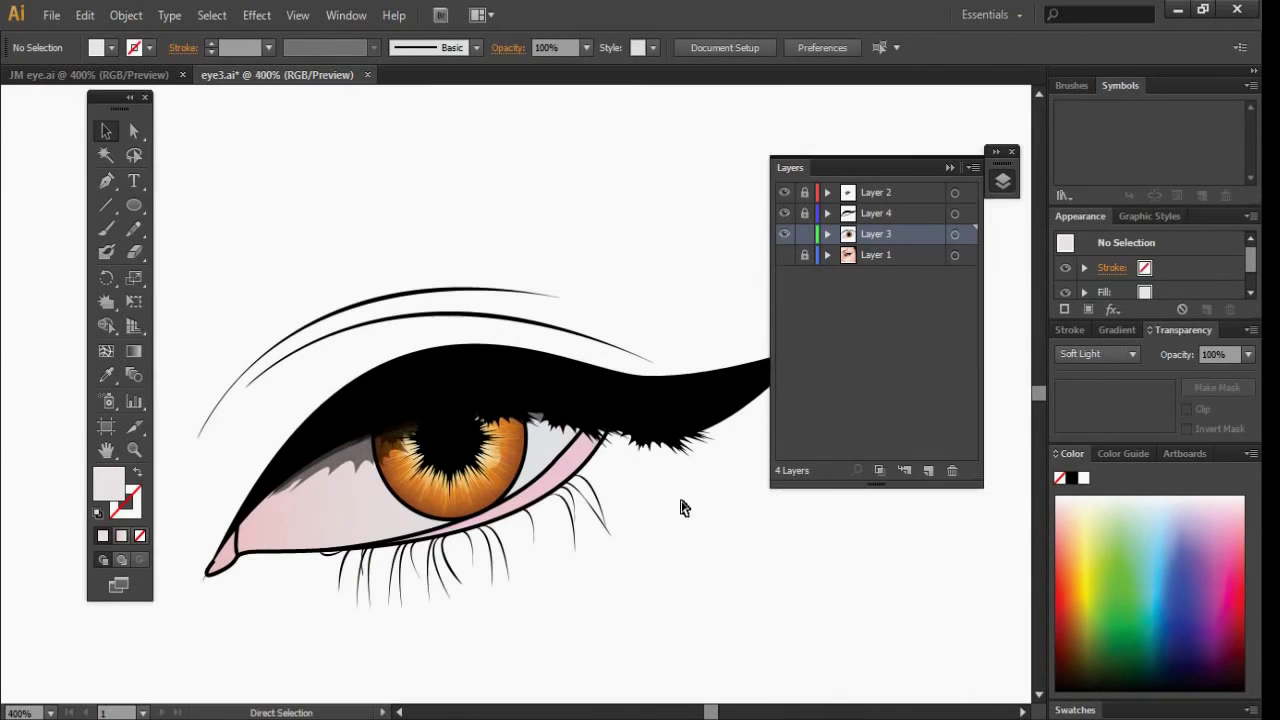
Put away the layer list and examine the iris, highlights, lashes and waterline at up to 1200% magnification
left_click(978, 320)
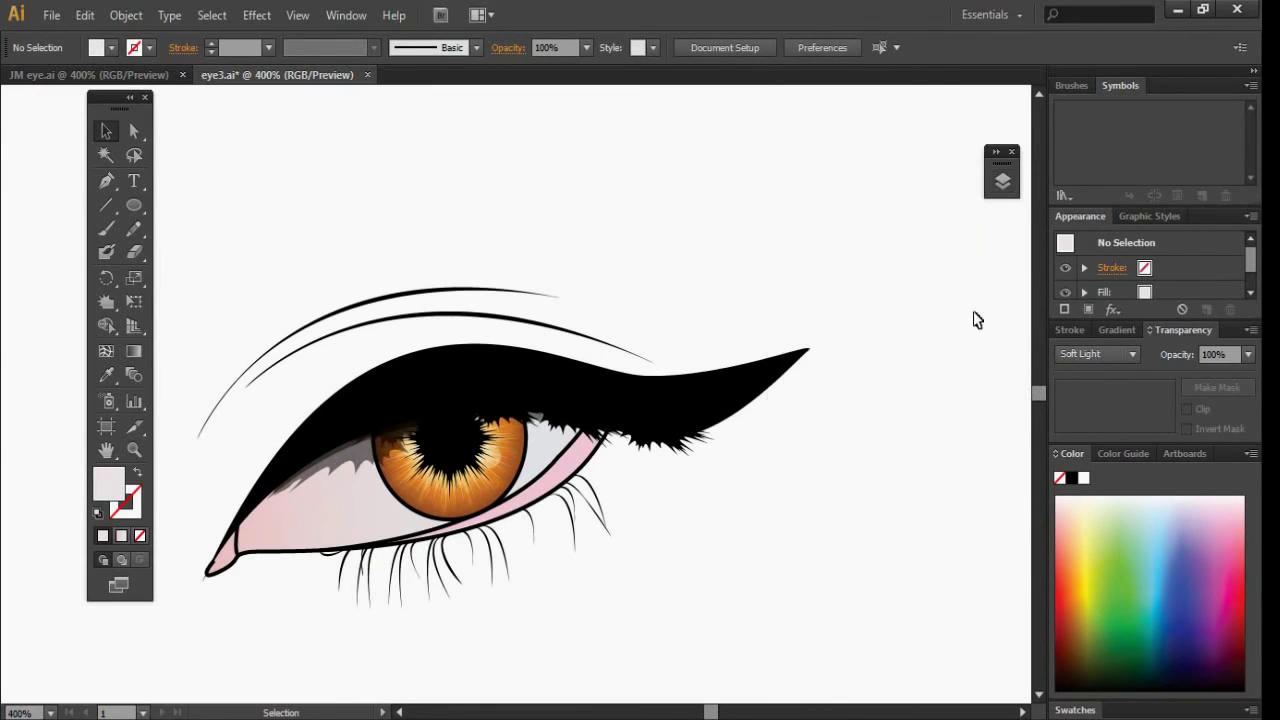
left_click(1012, 152)
left_click_drag(709, 711, 707, 711)
key("ctrl+plus")
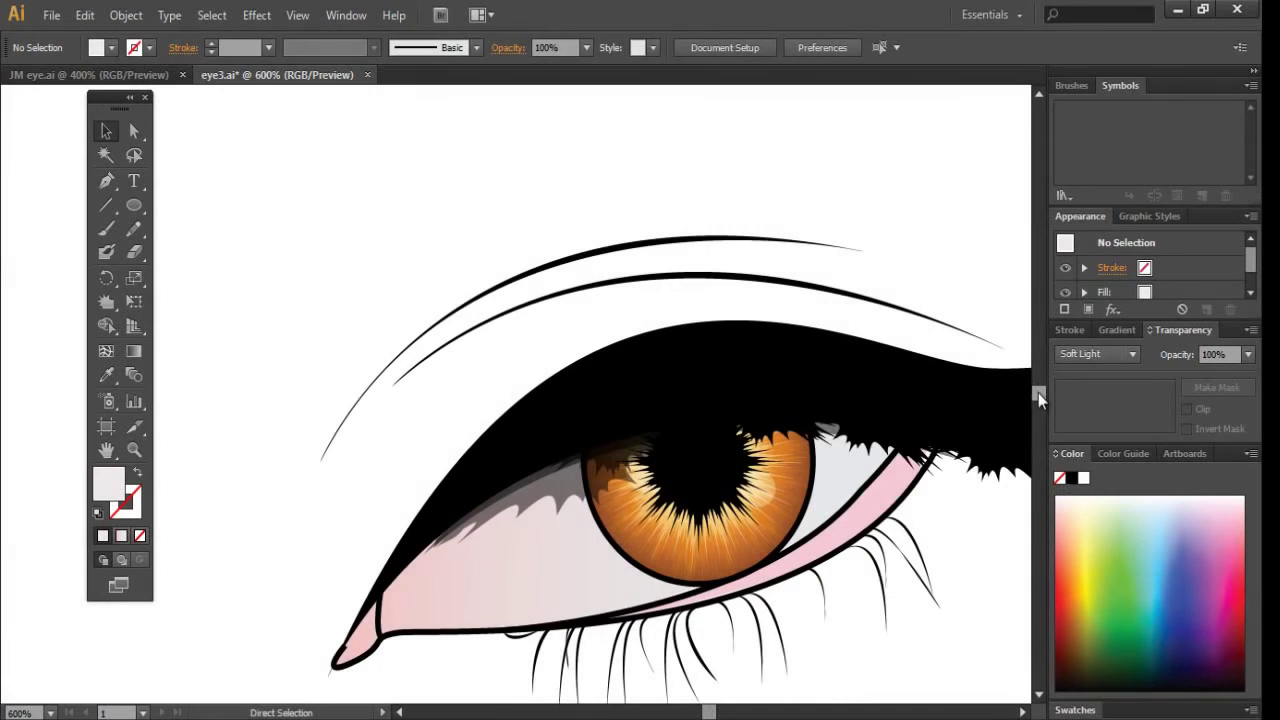
key("ctrl+plus")
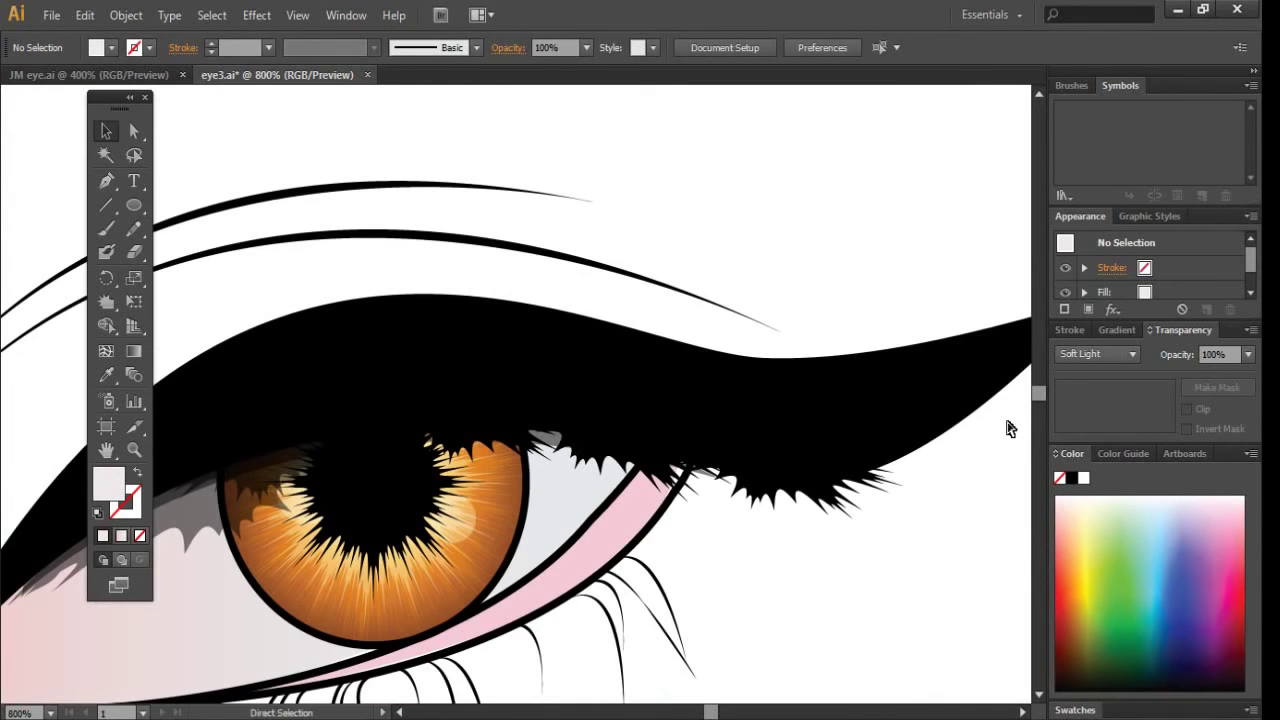
key("ctrl+plus")
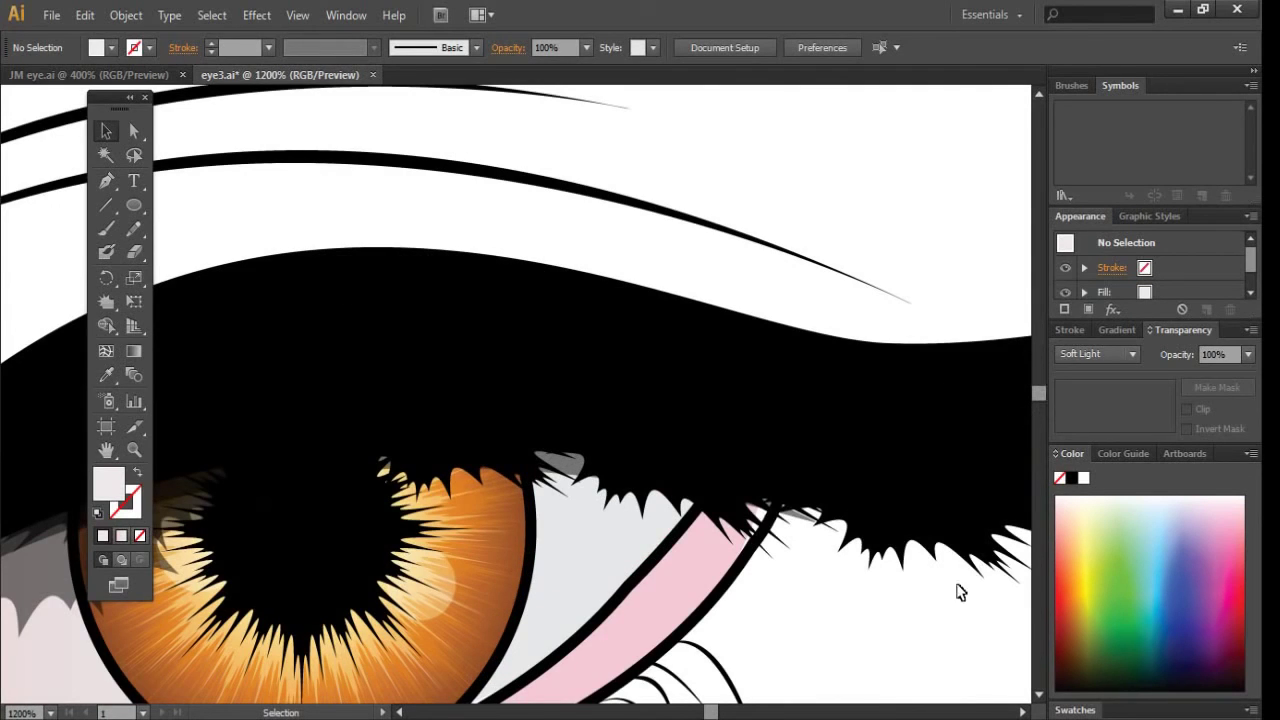
scroll(1040, 700, "down", 5)
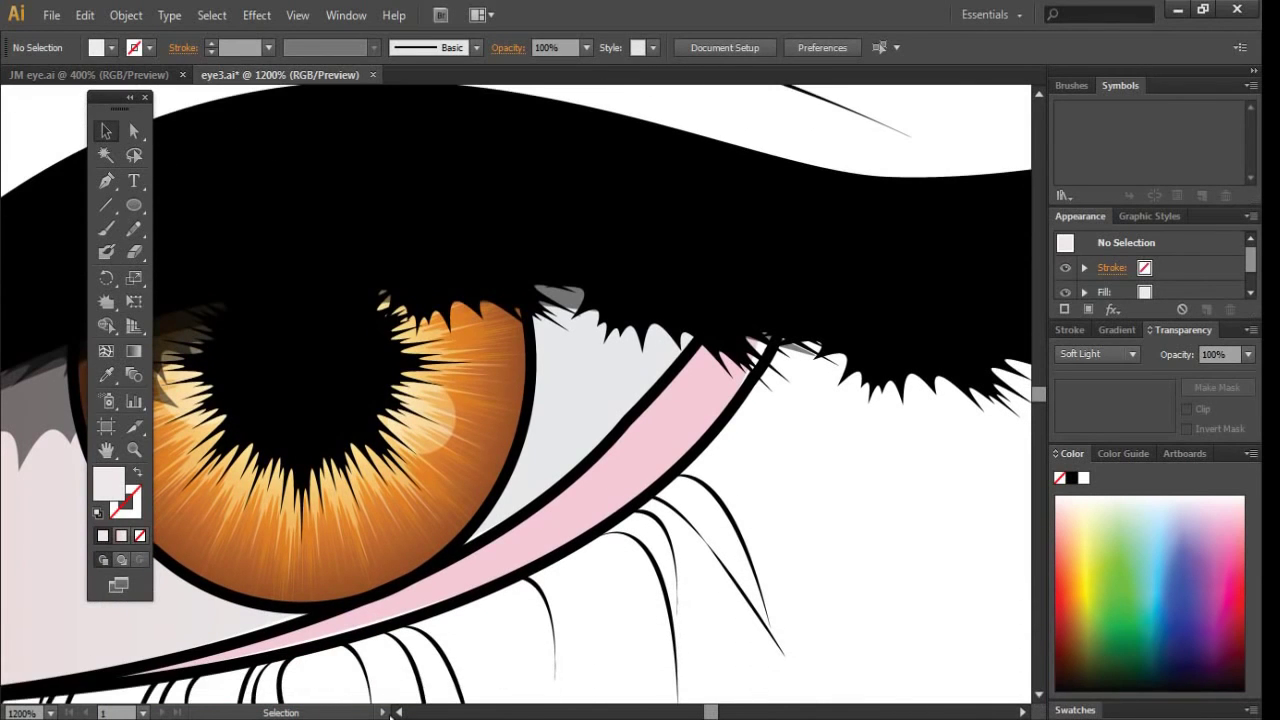
scroll(399, 712, "left", 4)
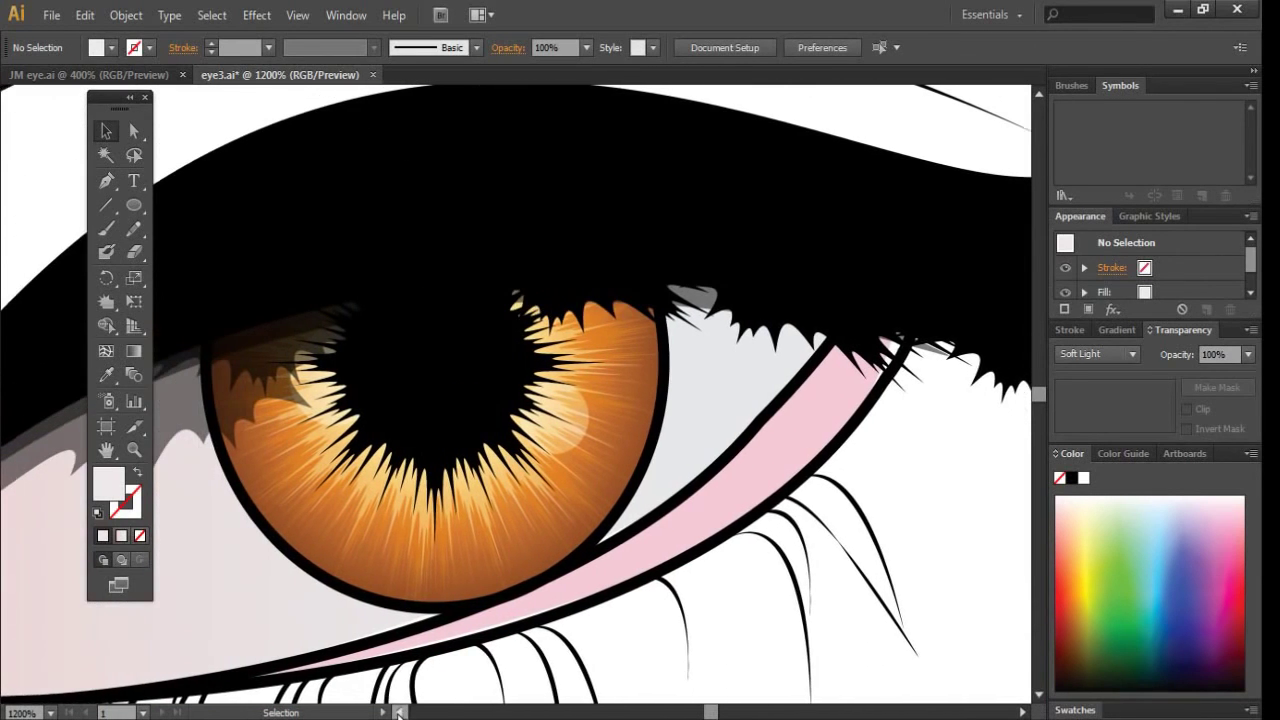